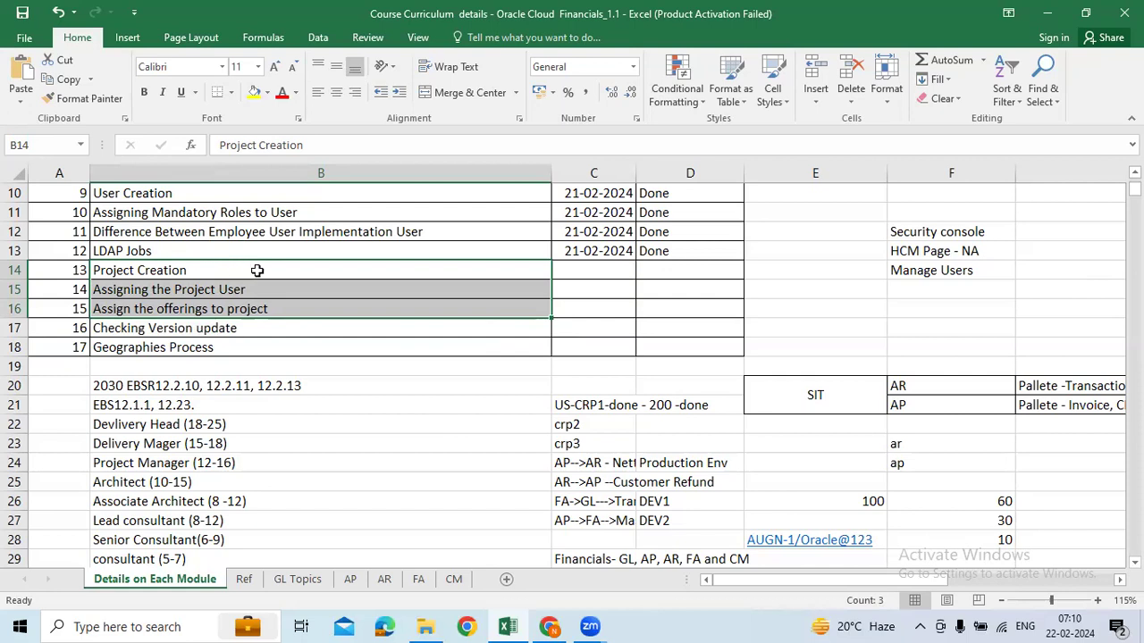
# Step: Review the project topics in rows 14 to 16 and the AR sheet's Date, Status and Transaction Process columns
pyautogui.moveTo(80, 270); pyautogui.dragTo(725, 302)
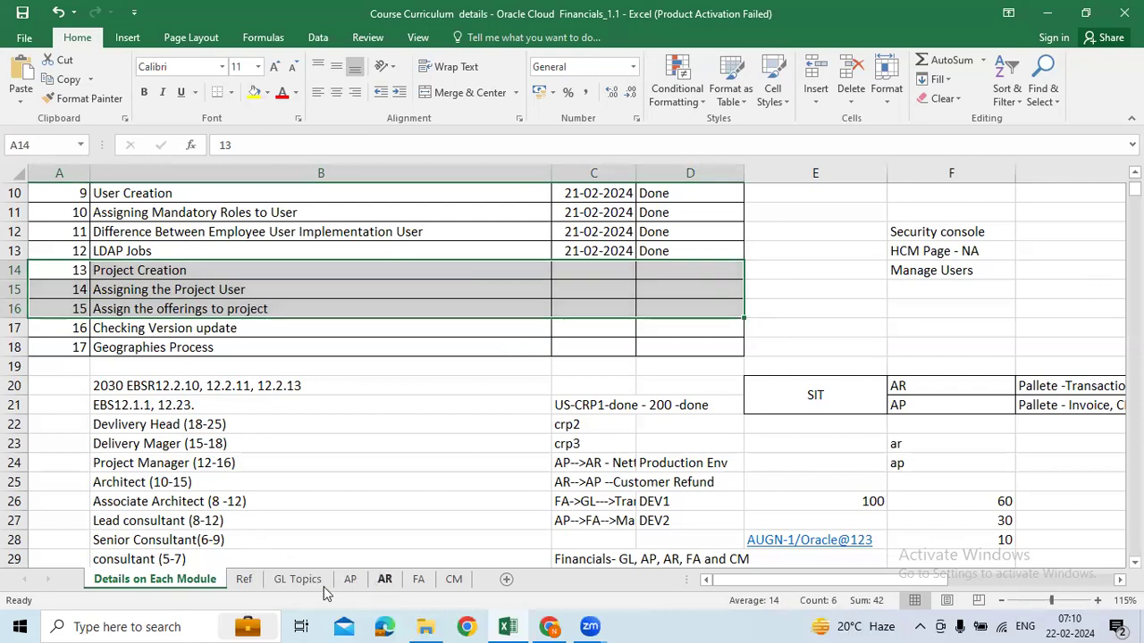
pyautogui.click(384, 580)
pyautogui.scroll(5, 375, 404)
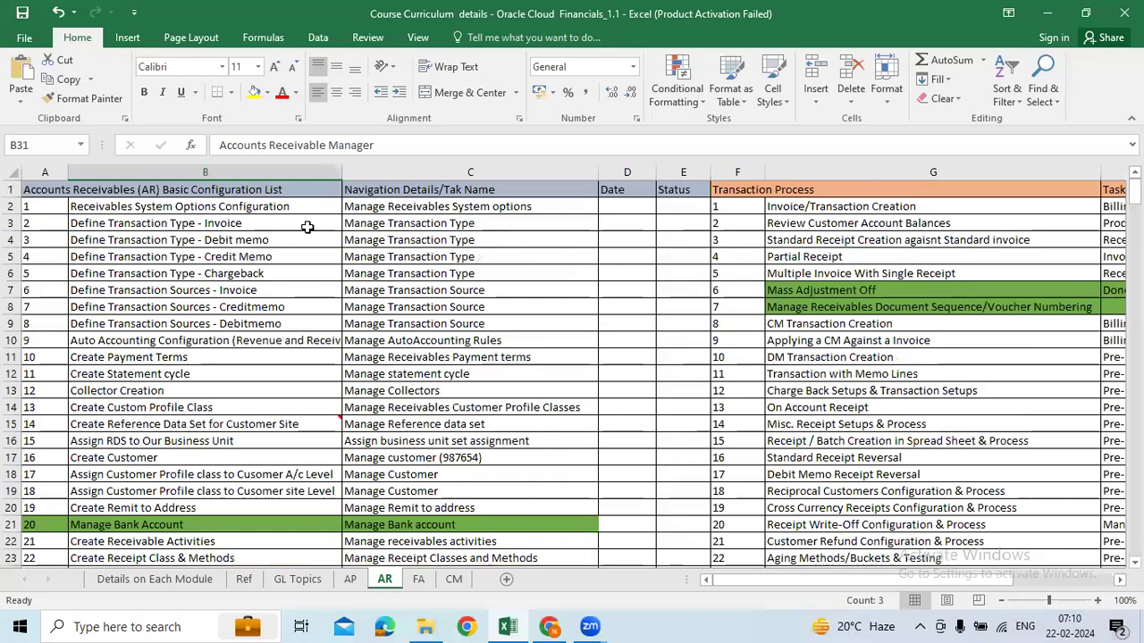
pyautogui.moveTo(619, 204); pyautogui.dragTo(634, 594)
pyautogui.scroll(3, 604, 274)
pyautogui.moveTo(636, 212); pyautogui.dragTo(636, 355)
pyautogui.click(681, 209)
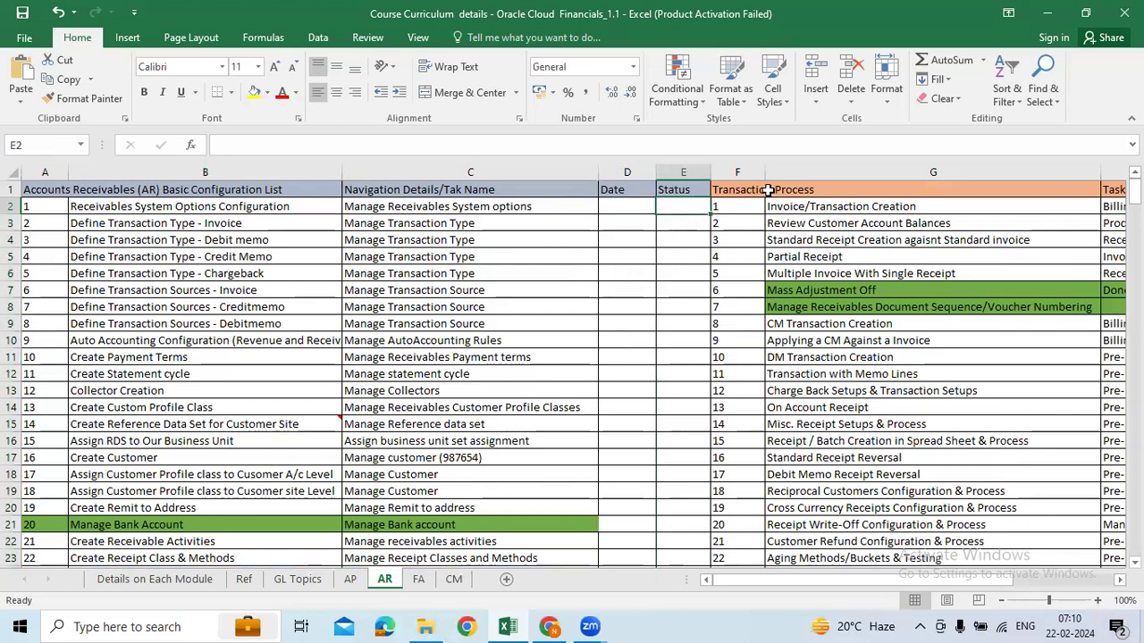
pyautogui.click(746, 174)
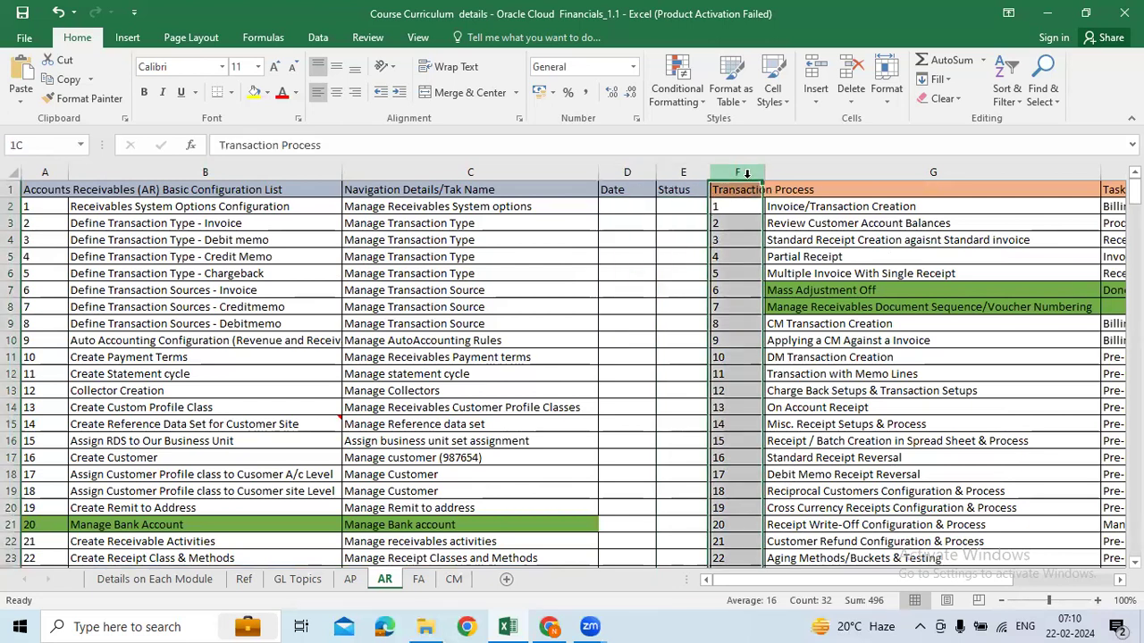
pyautogui.click(685, 172)
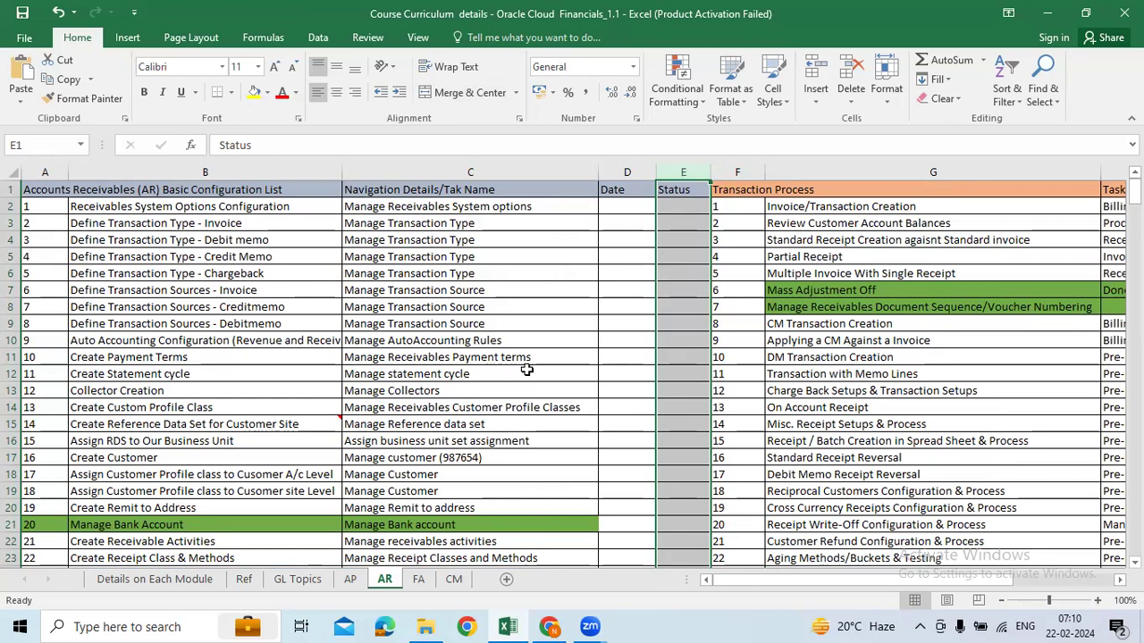
# Step: Switch to Oracle Fusion in Chrome and open Manage Implementation Projects from Setup and Maintenance
pyautogui.click(545, 626)
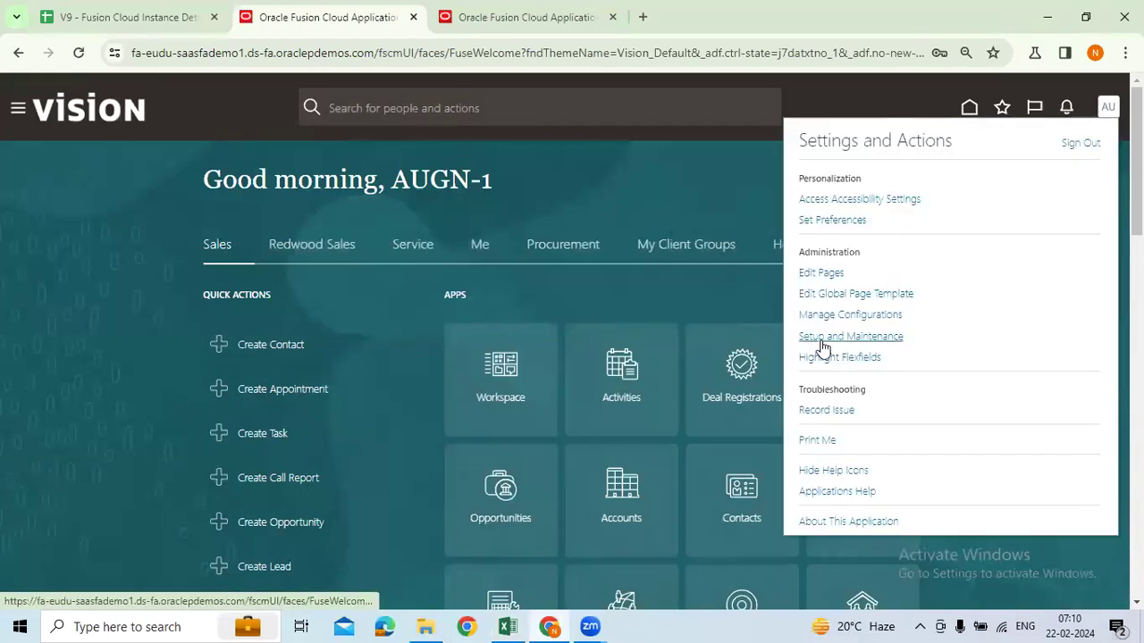
pyautogui.click(822, 343)
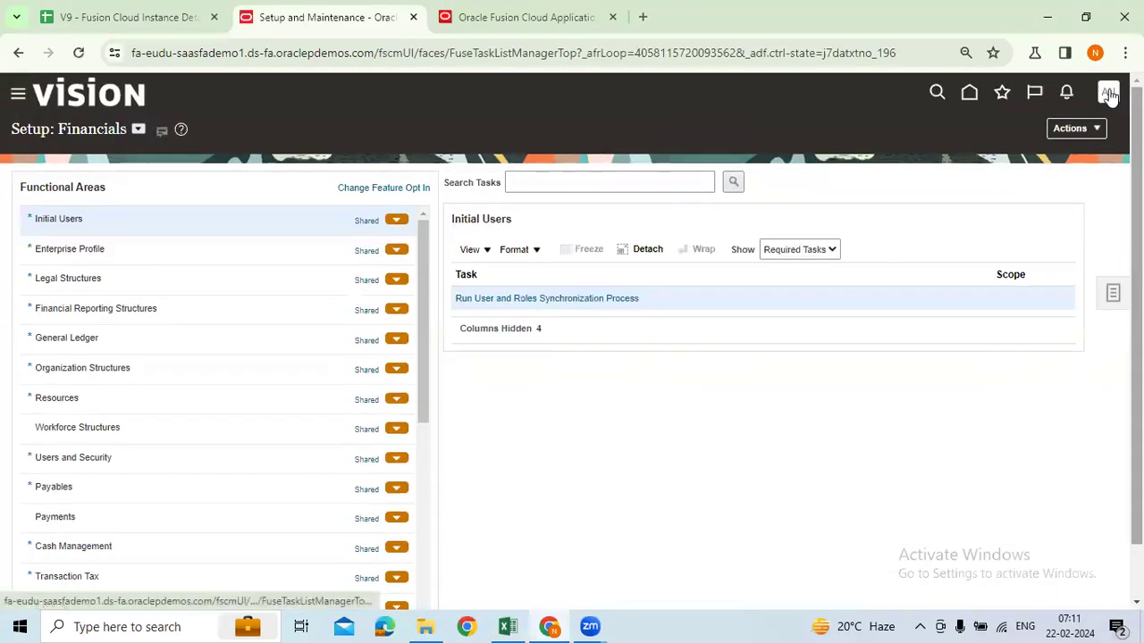
pyautogui.click(1112, 295)
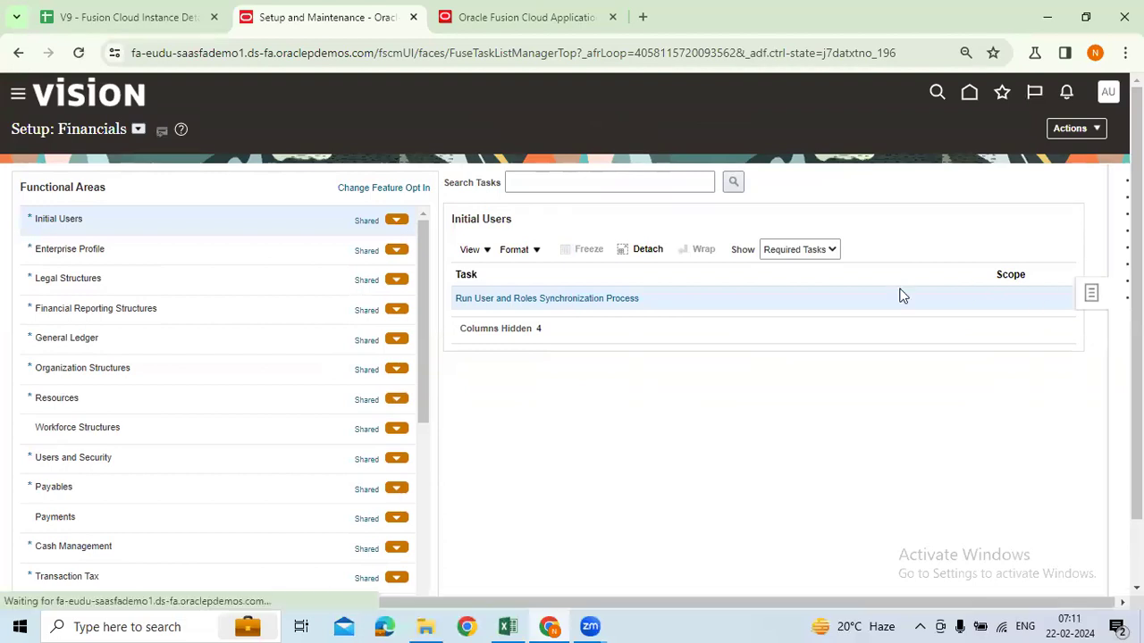
pyautogui.click(1024, 180)
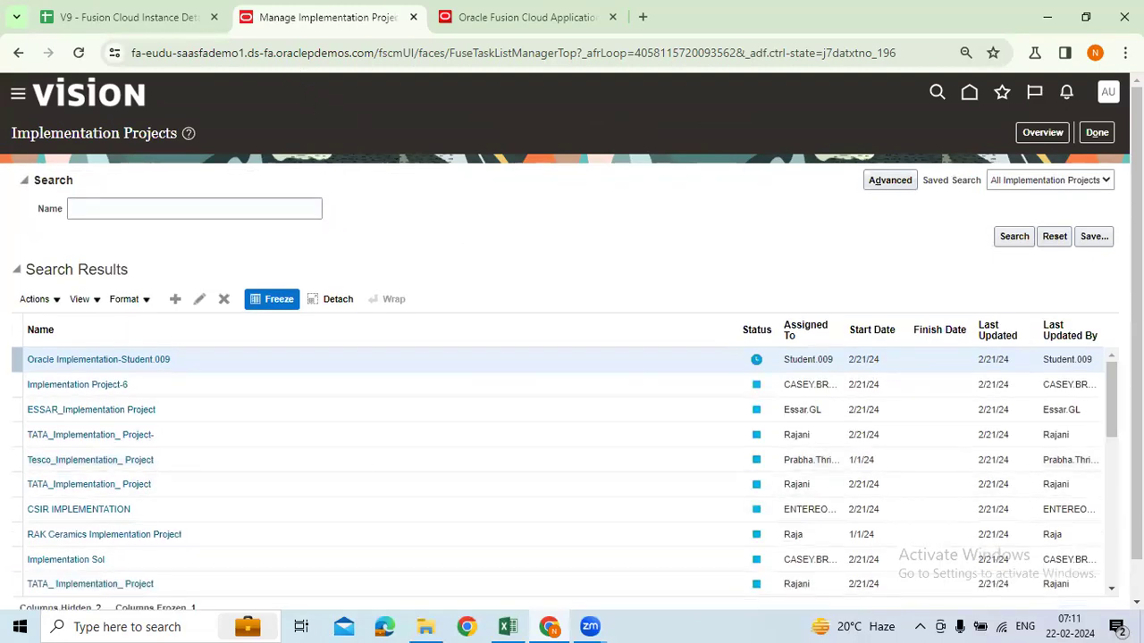
pyautogui.scroll(-1, 332, 409)
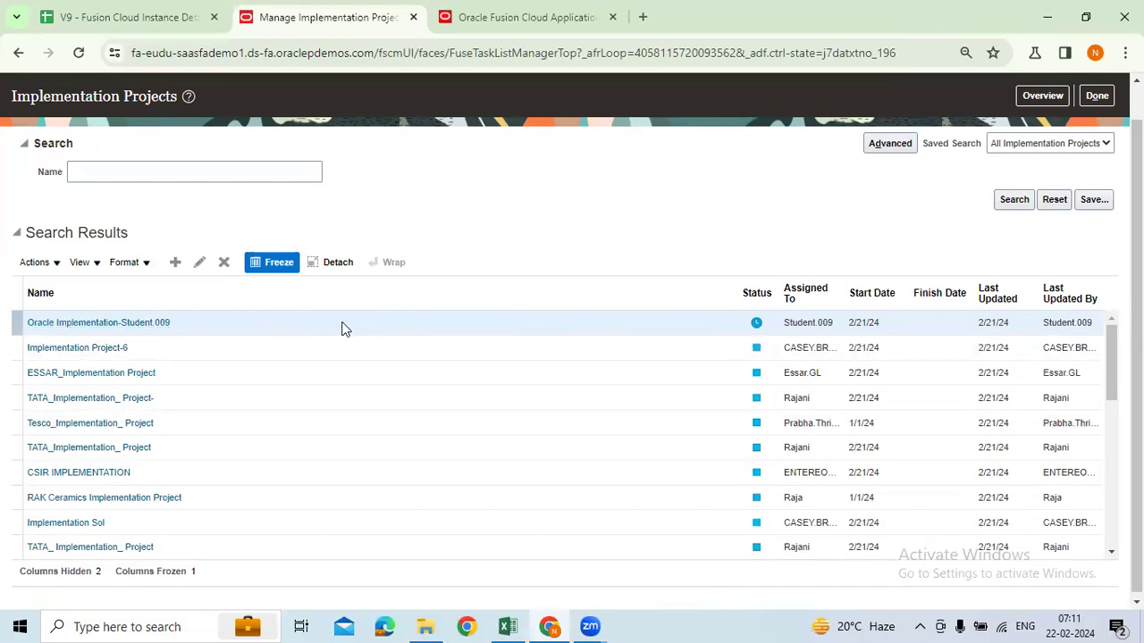
pyautogui.scroll(-1, 810, 372)
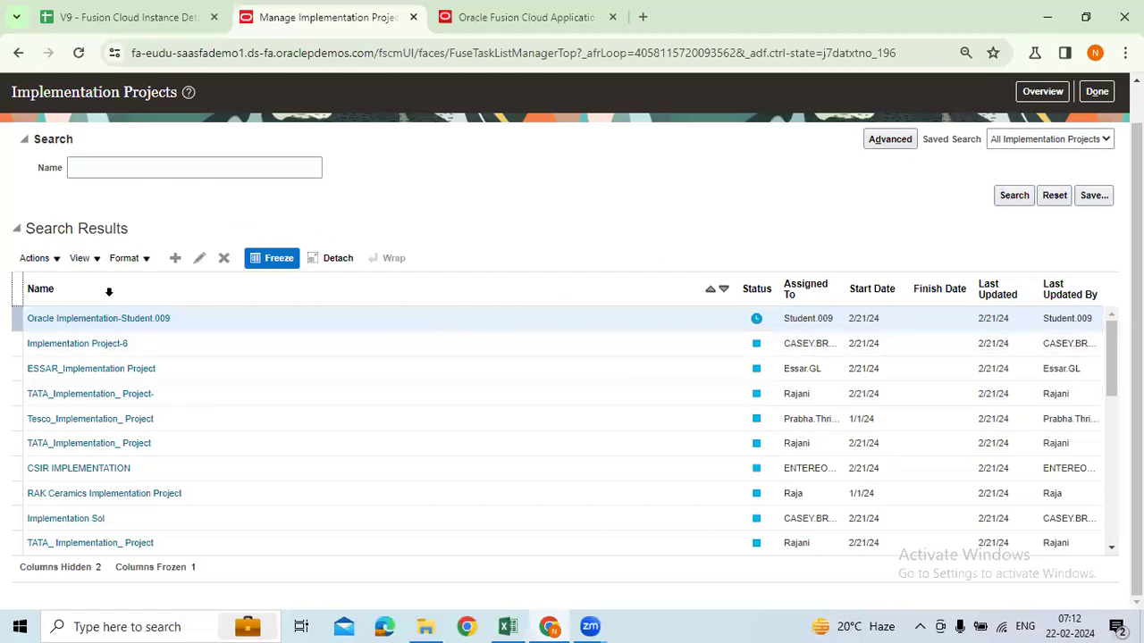
# Step: Leave the implementation projects list and reopen Manage Implementation Projects from the Financials setup page
pyautogui.click(1096, 93)
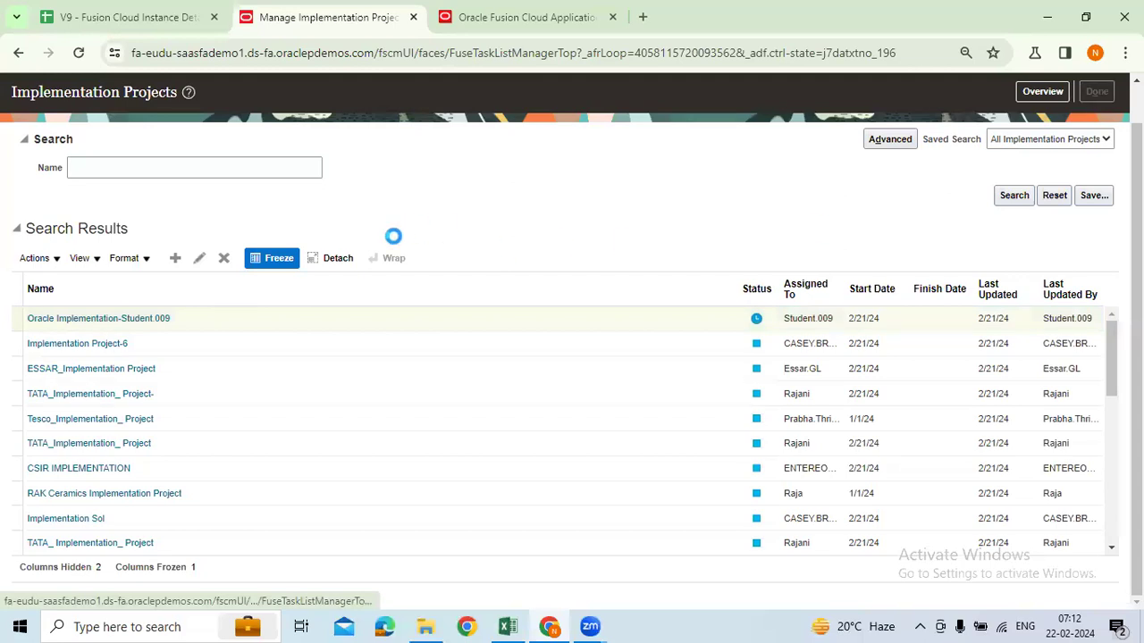
pyautogui.click(530, 185)
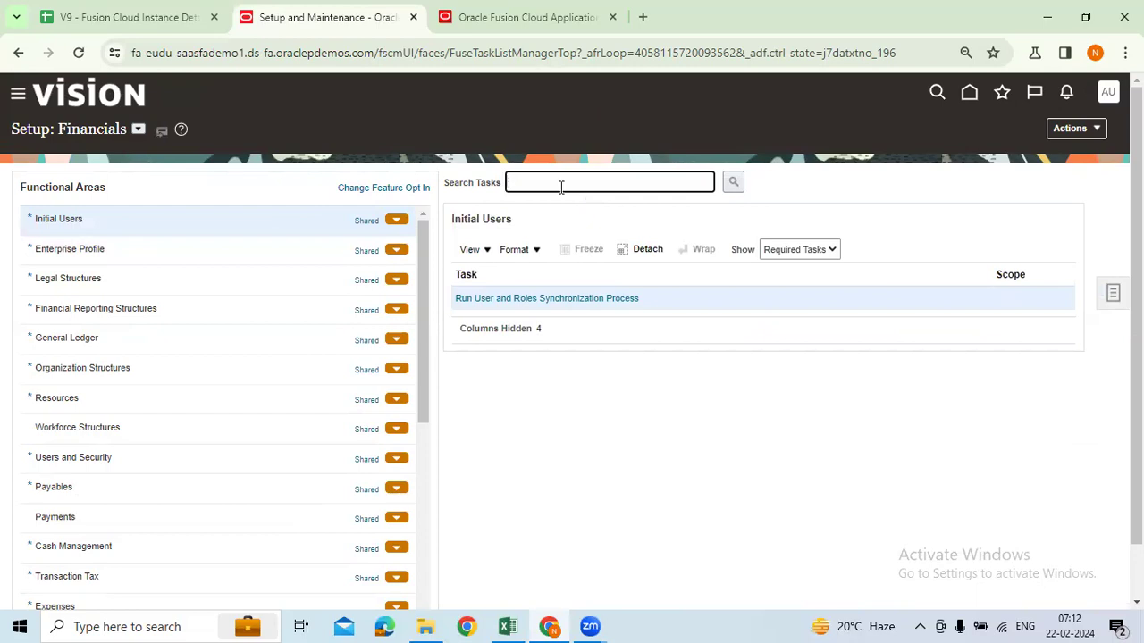
pyautogui.click(1112, 293)
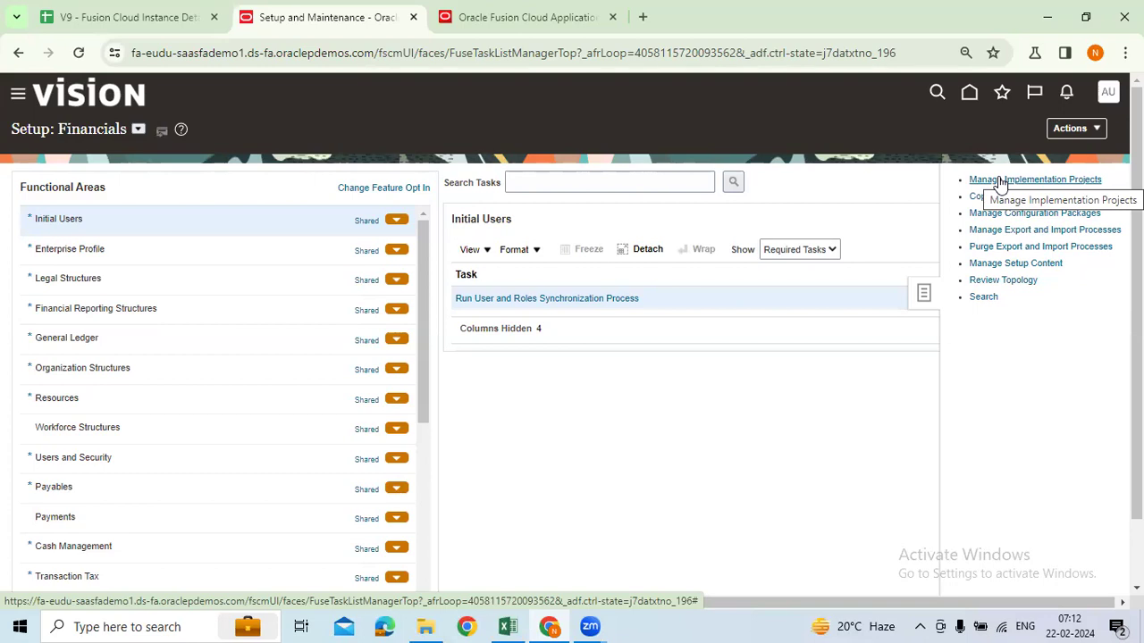
pyautogui.click(999, 182)
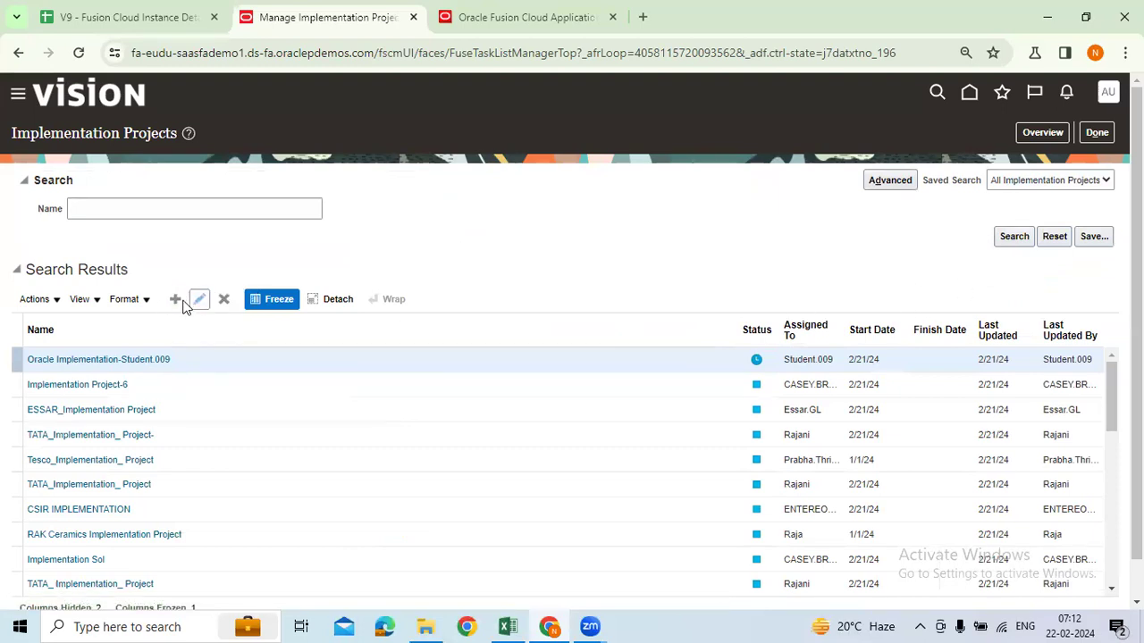
# Step: Start creating a new implementation project from the projects list
pyautogui.click(176, 305)
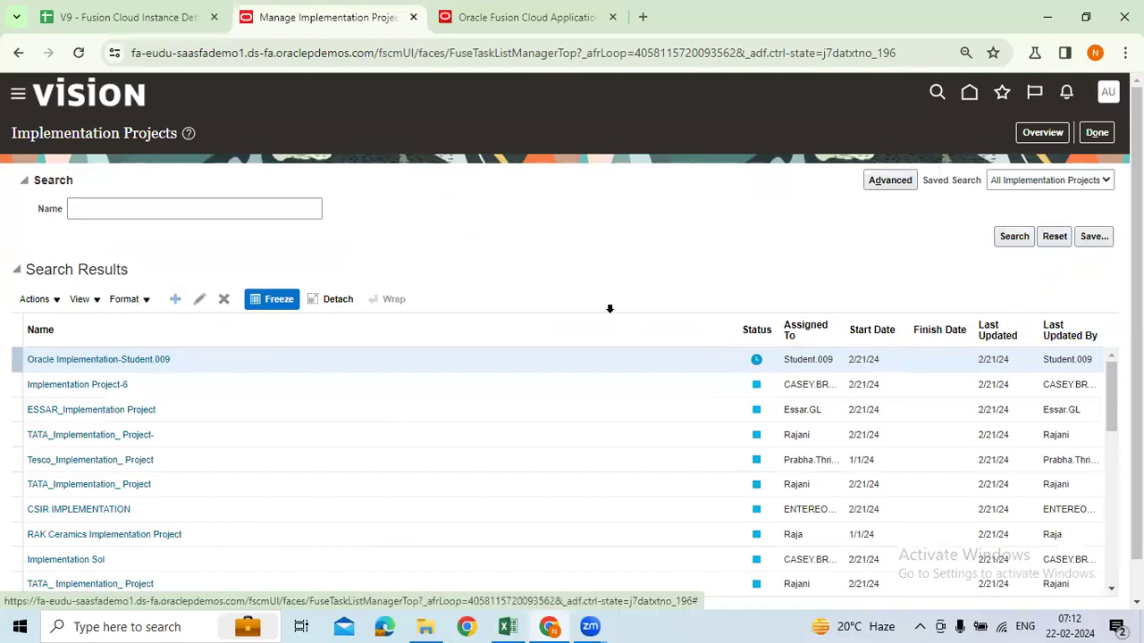
pyautogui.click(219, 189)
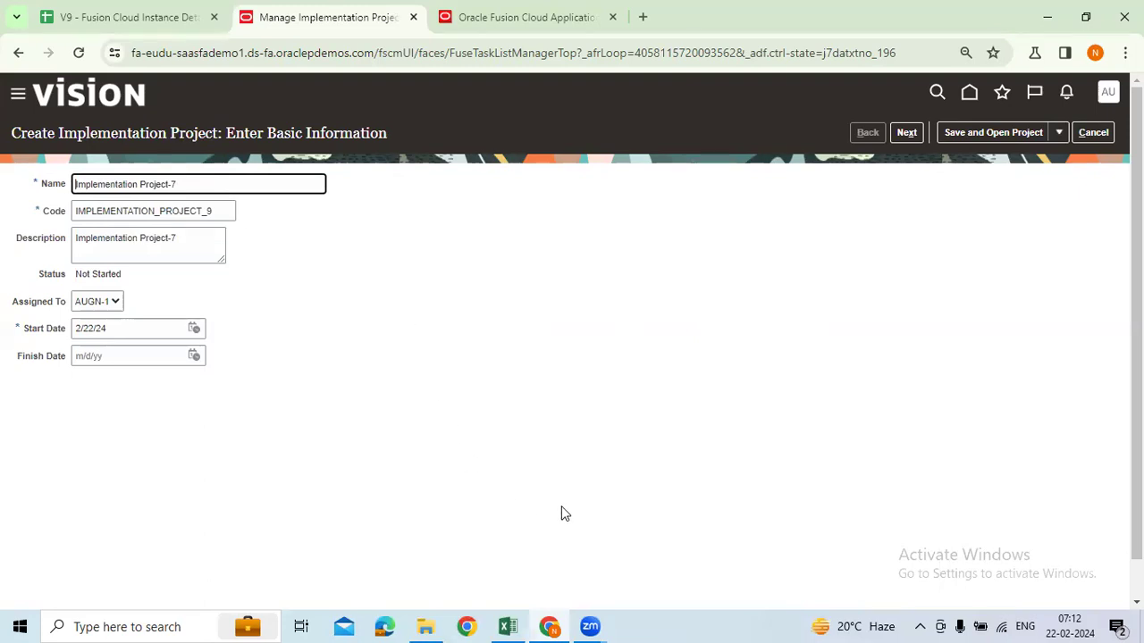
# Step: Switch to the Excel curriculum workbook and copy only the user name portion of cell E28 on the Details on Each Module sheet
pyautogui.click(508, 626)
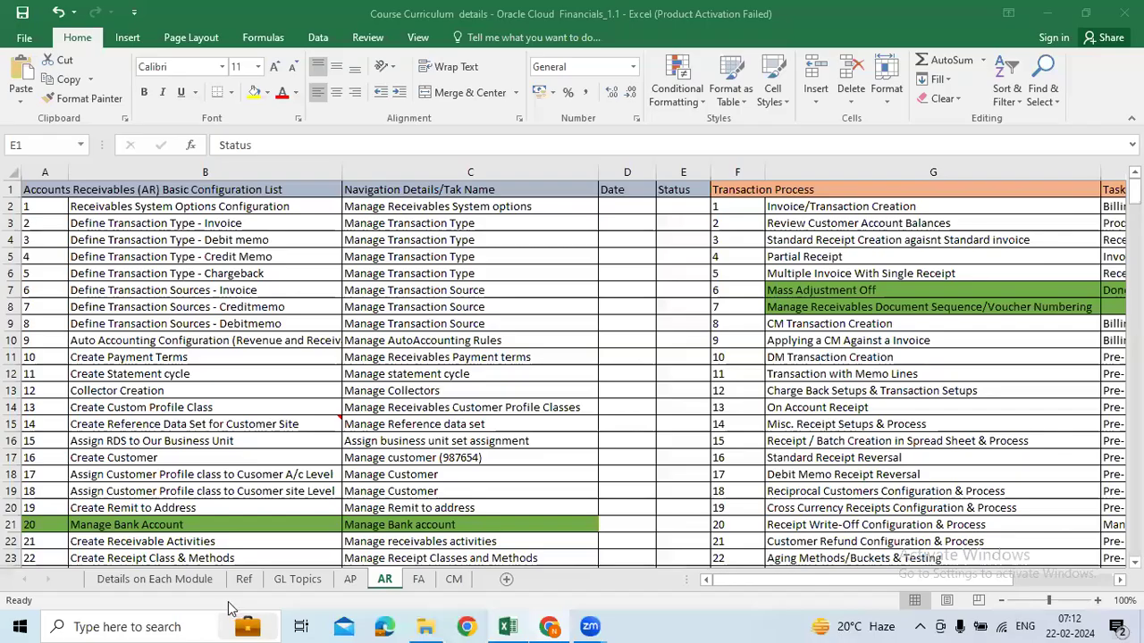
pyautogui.click(155, 579)
pyautogui.scroll(1, 900, 405)
pyautogui.scroll(3, 900, 405)
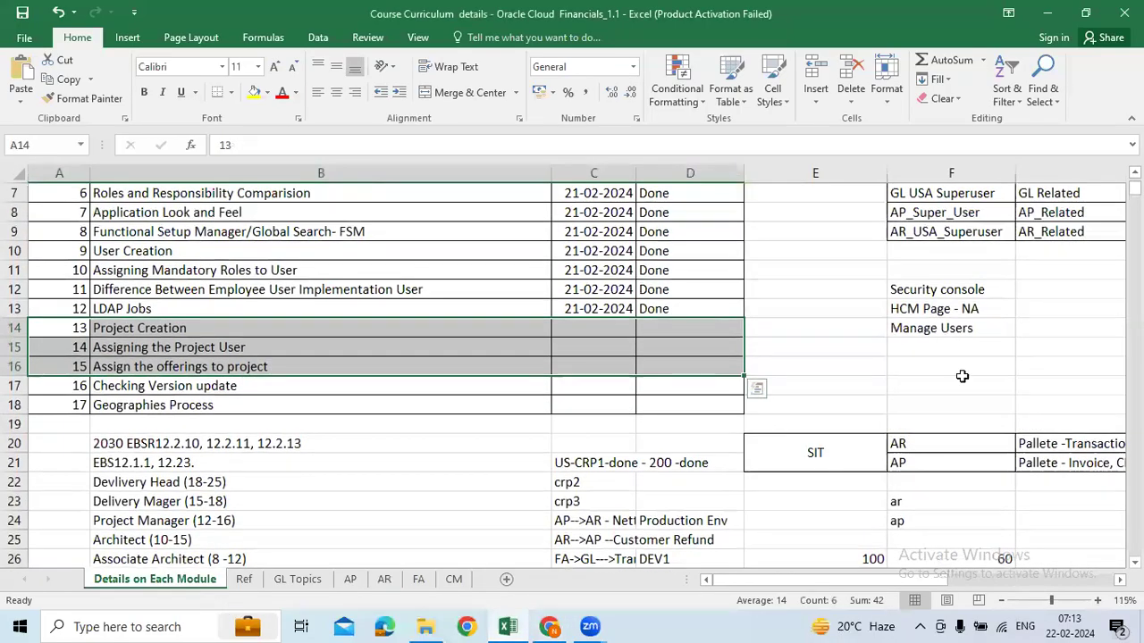
pyautogui.scroll(-3, 1001, 365)
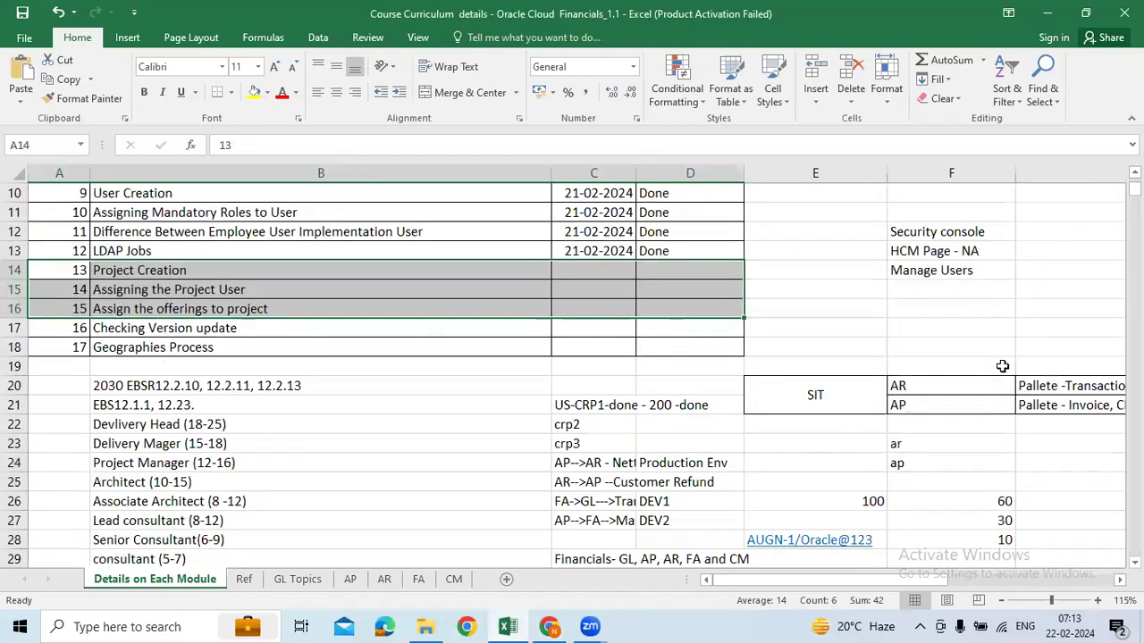
pyautogui.scroll(-2, 910, 374)
pyautogui.scroll(-2, 910, 374)
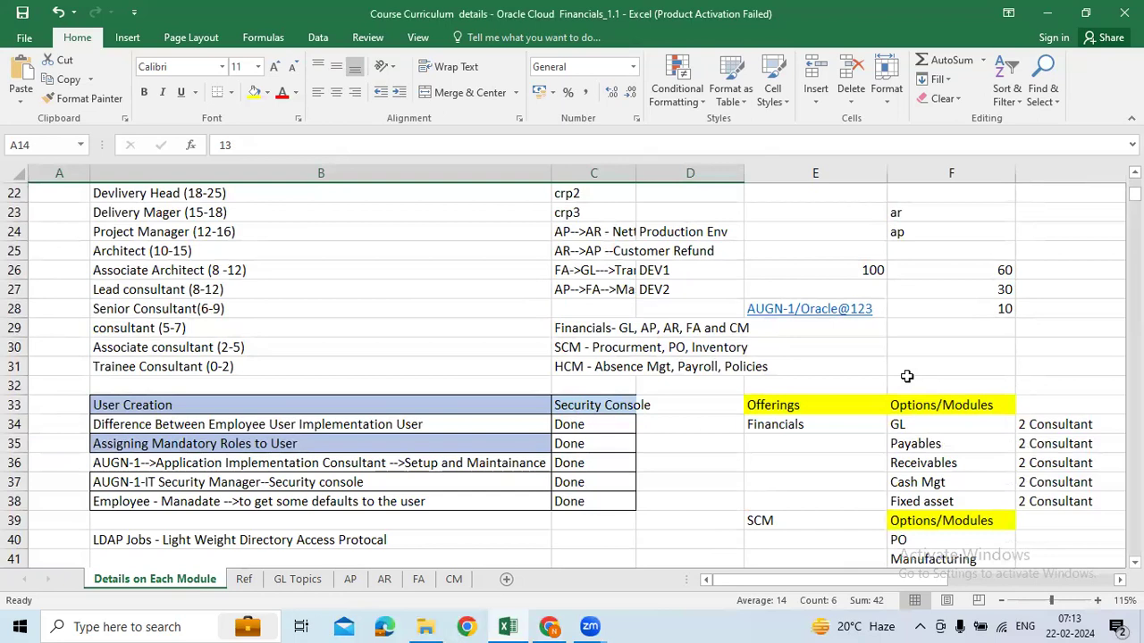
pyautogui.click(682, 309)
pyautogui.press('Right')
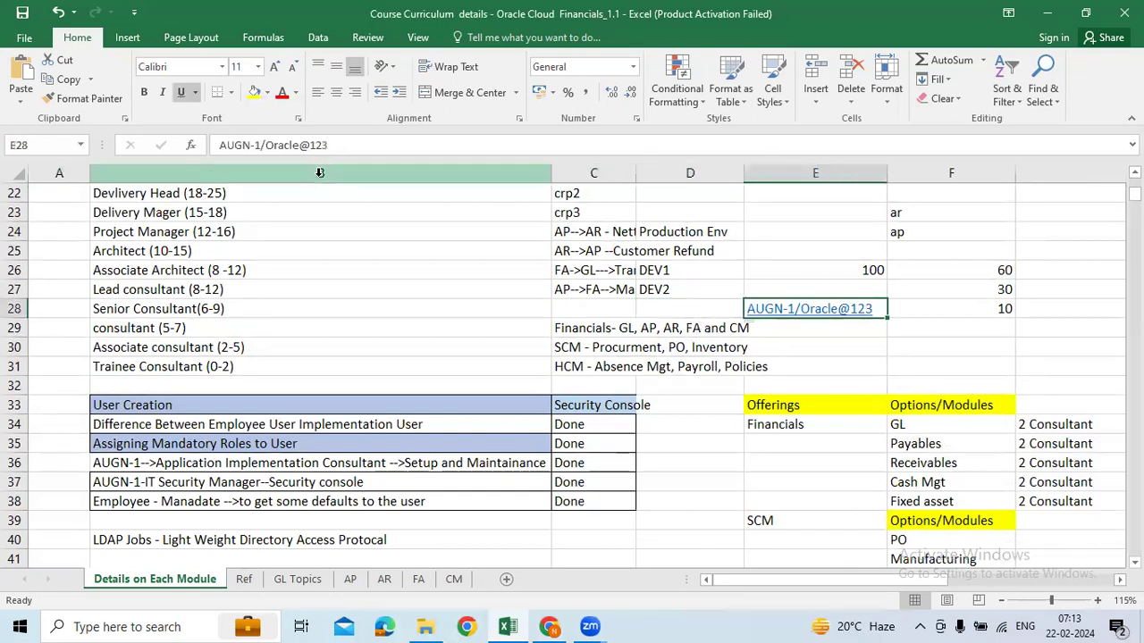
pyautogui.moveTo(261, 147); pyautogui.dragTo(222, 148)
pyautogui.hotkey('ctrl', 'c')
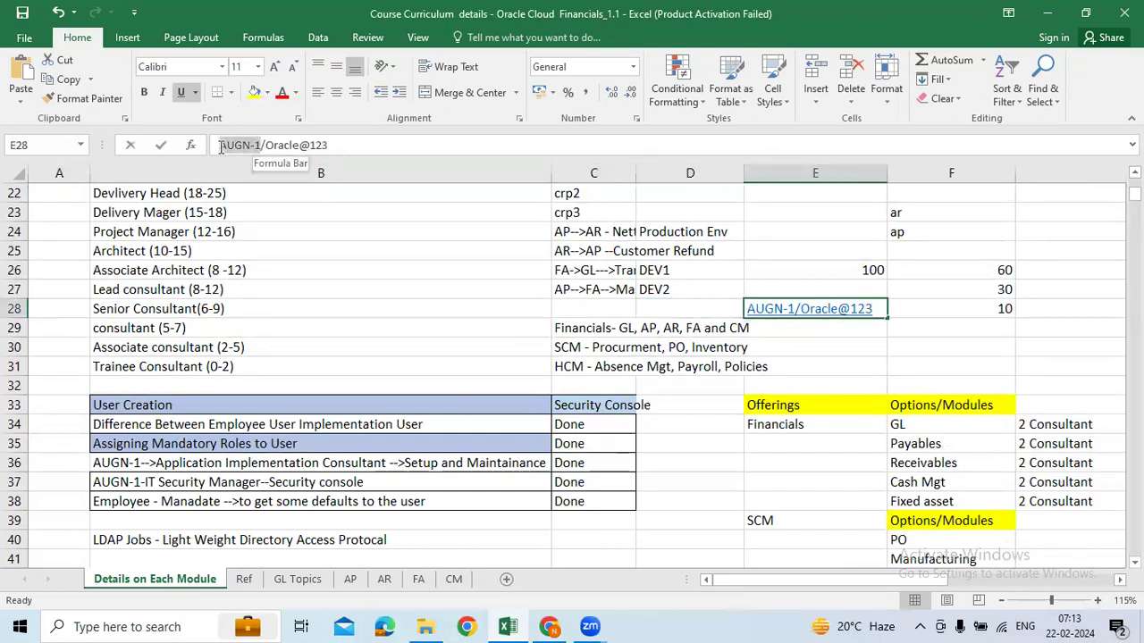
# Step: Return to the new project form in Chrome and name the project AUGN-1_Implementation Project using the copied user name
pyautogui.click(407, 259)
pyautogui.hotkey('alt', 'Tab')
pyautogui.hotkey('ctrl', 'v')
pyautogui.write('_')
pyautogui.press('End')
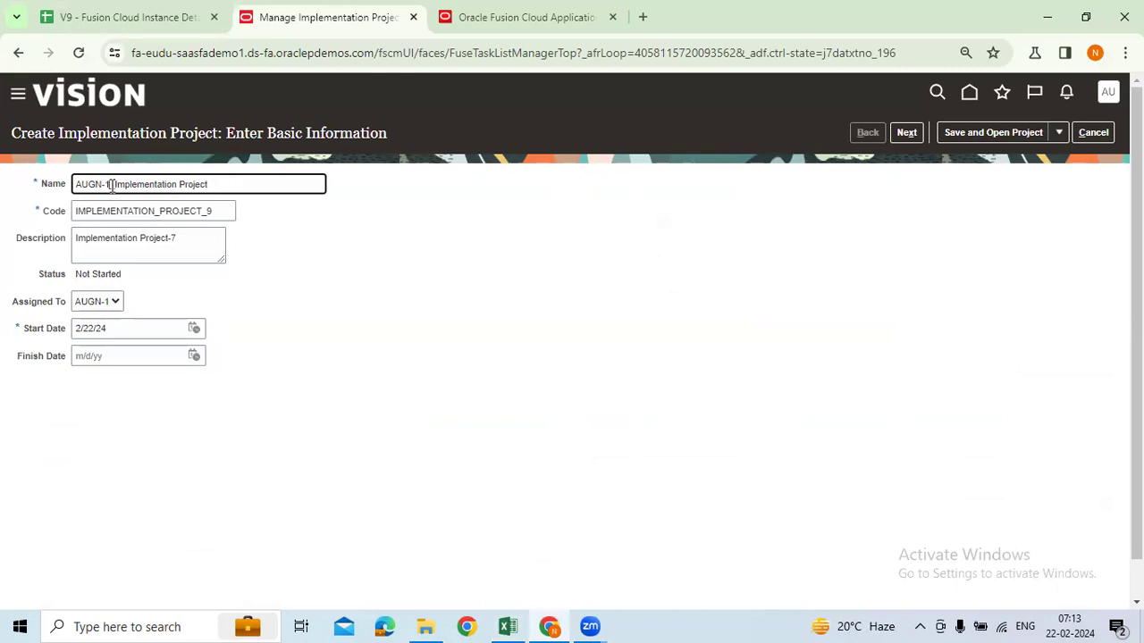
pyautogui.hotkey('shift', 'Home')
pyautogui.click(97, 188)
pyautogui.click(86, 187)
pyautogui.moveTo(80, 187); pyautogui.dragTo(75, 187)
pyautogui.moveTo(104, 185); pyautogui.dragTo(79, 185)
pyautogui.click(107, 185)
pyautogui.moveTo(225, 184); pyautogui.dragTo(76, 184)
pyautogui.click(480, 284)
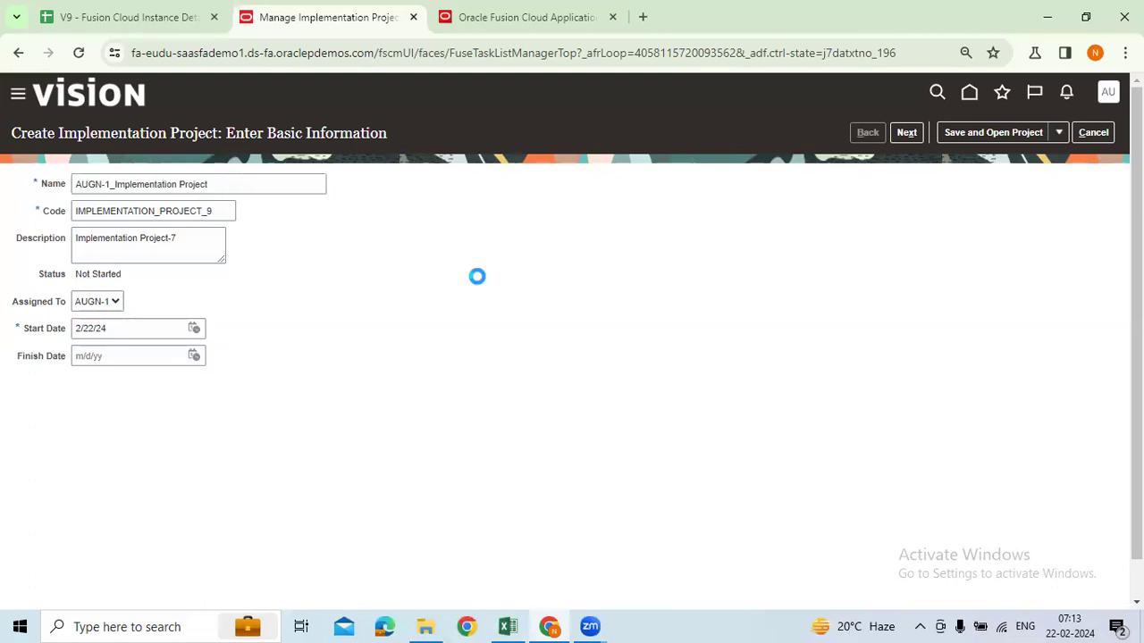
pyautogui.click(226, 184)
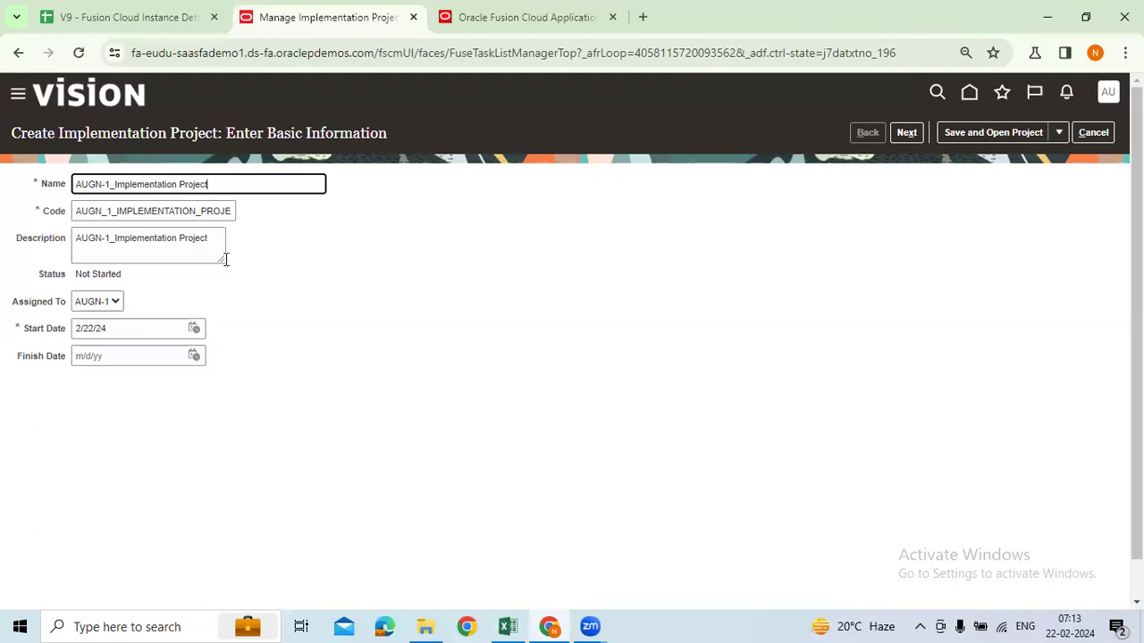
# Step: Search for an Assigned To user by the User ID Oracle, and close the search without choosing anyone
pyautogui.moveTo(12, 309); pyautogui.dragTo(26, 310)
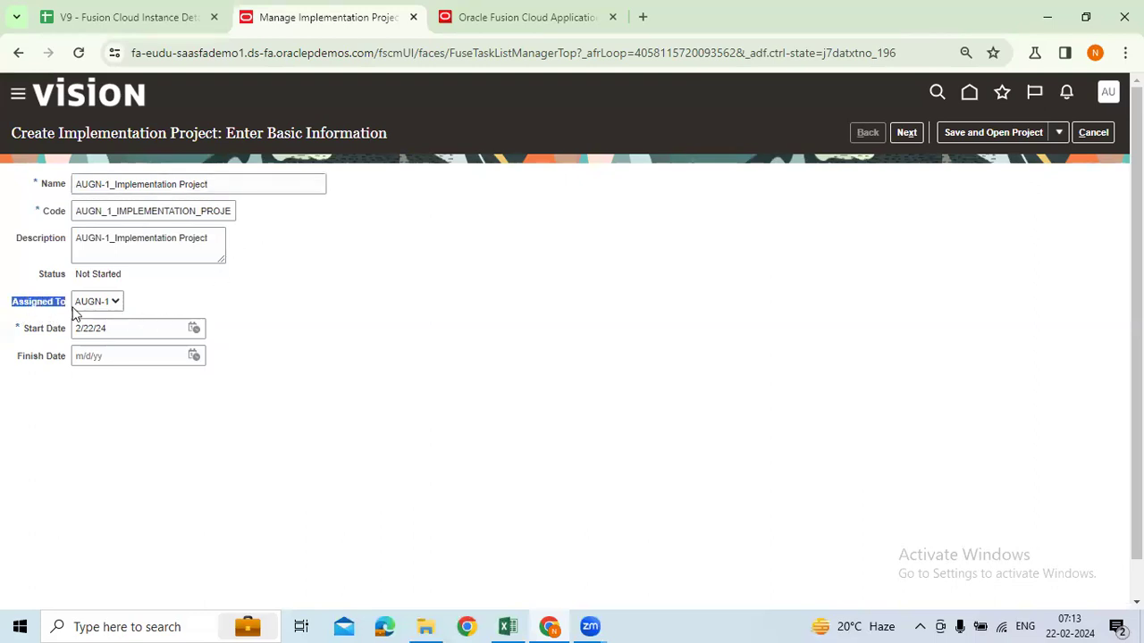
pyautogui.click(113, 304)
pyautogui.click(92, 353)
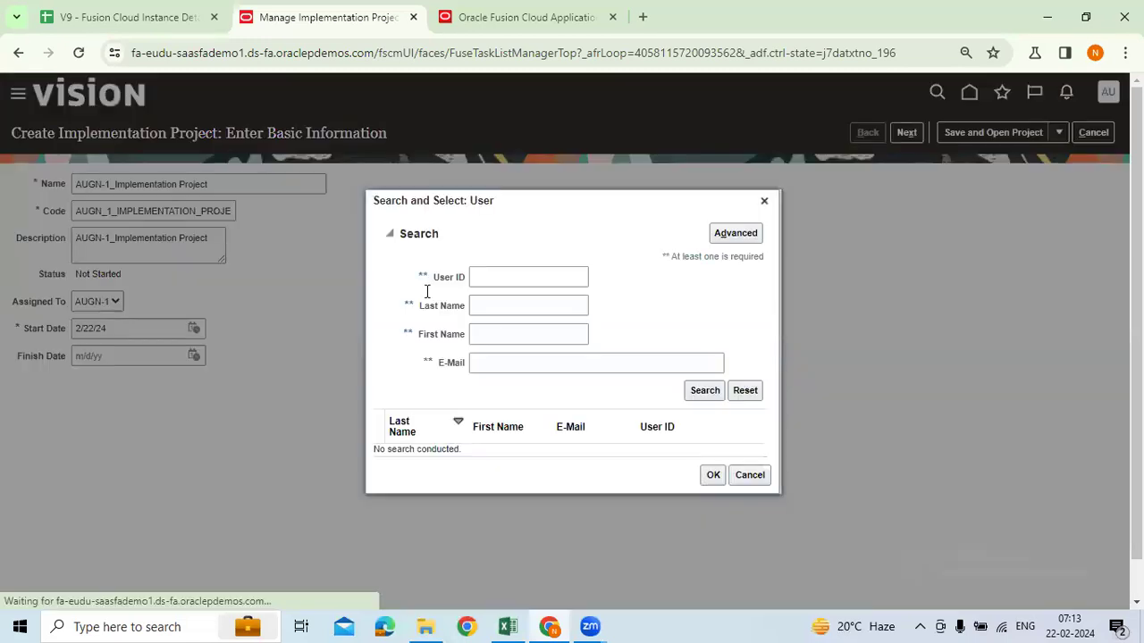
pyautogui.click(483, 273)
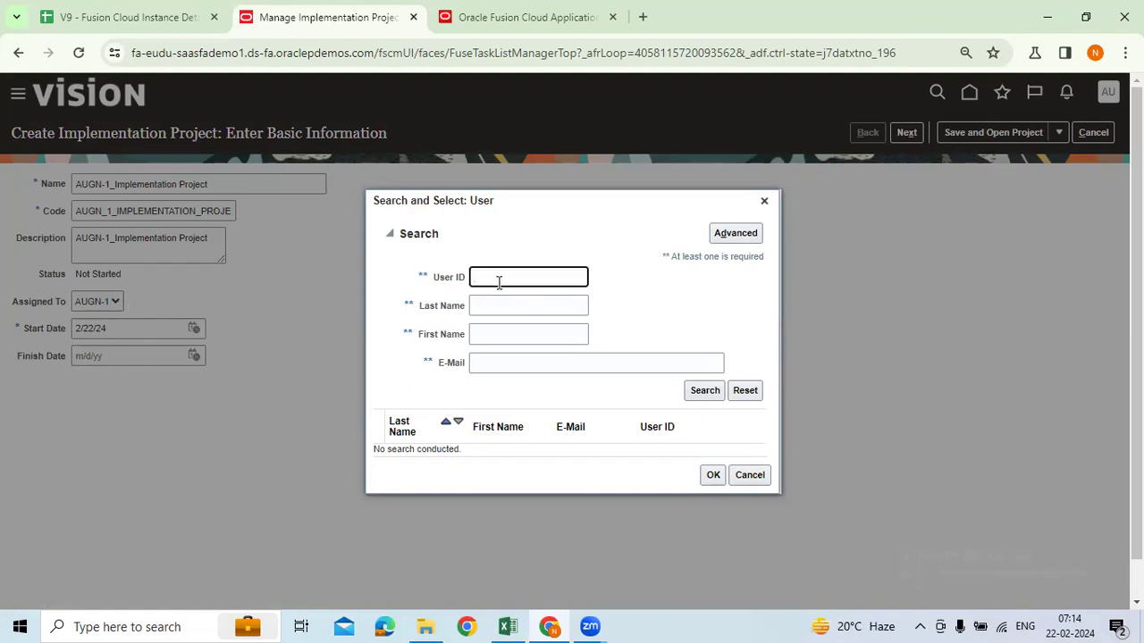
pyautogui.press('BackSpace')
pyautogui.press('BackSpace')
pyautogui.press('Return')
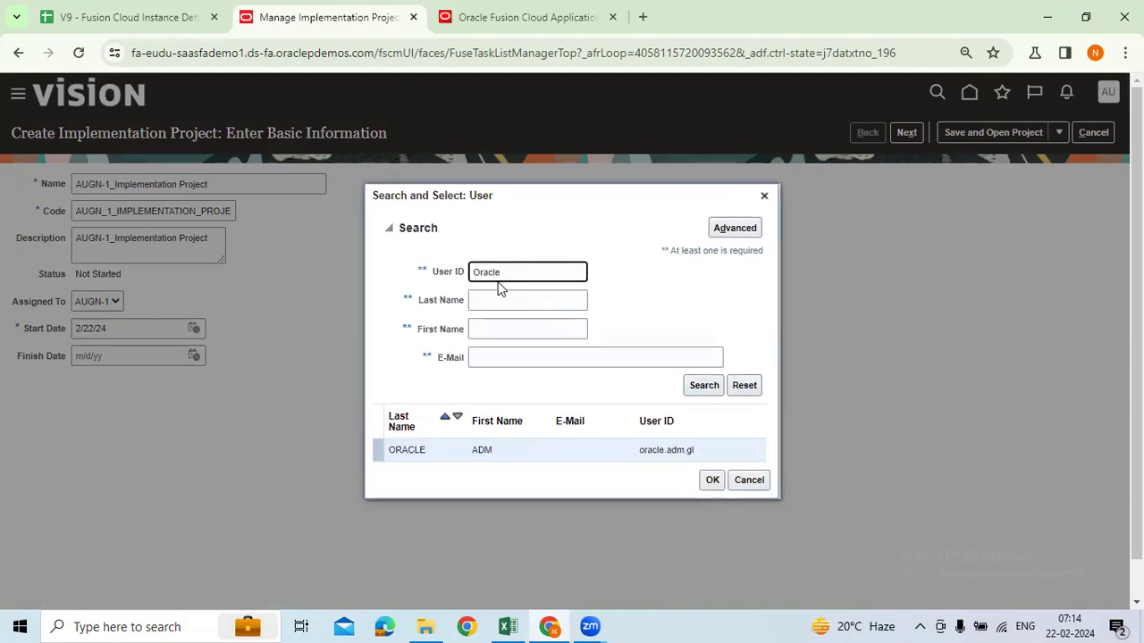
pyautogui.click(433, 455)
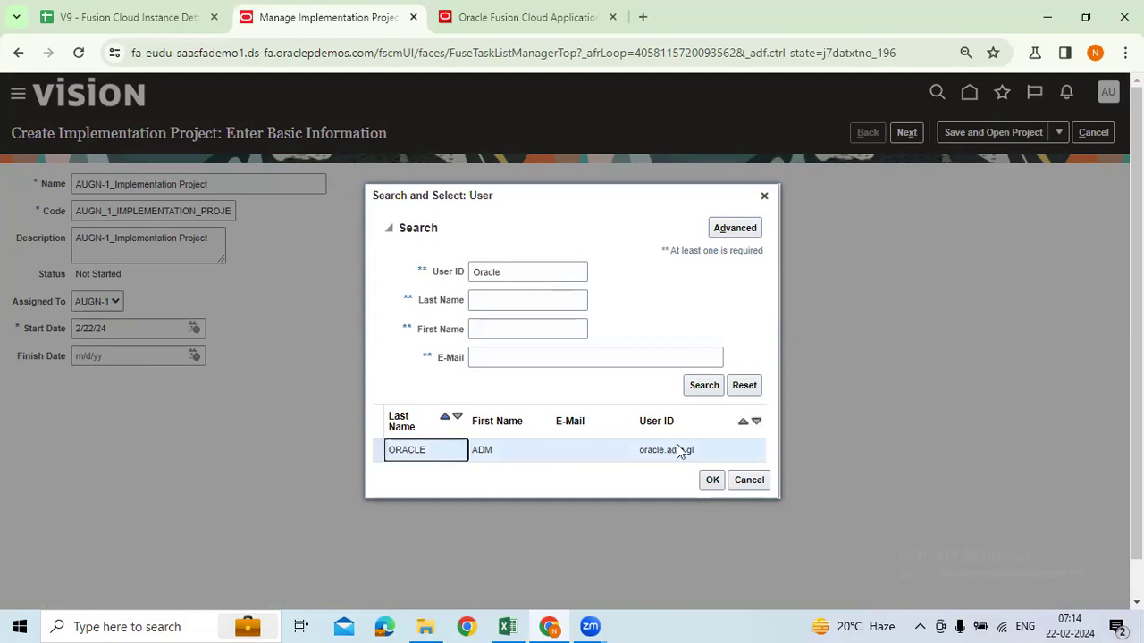
pyautogui.click(765, 197)
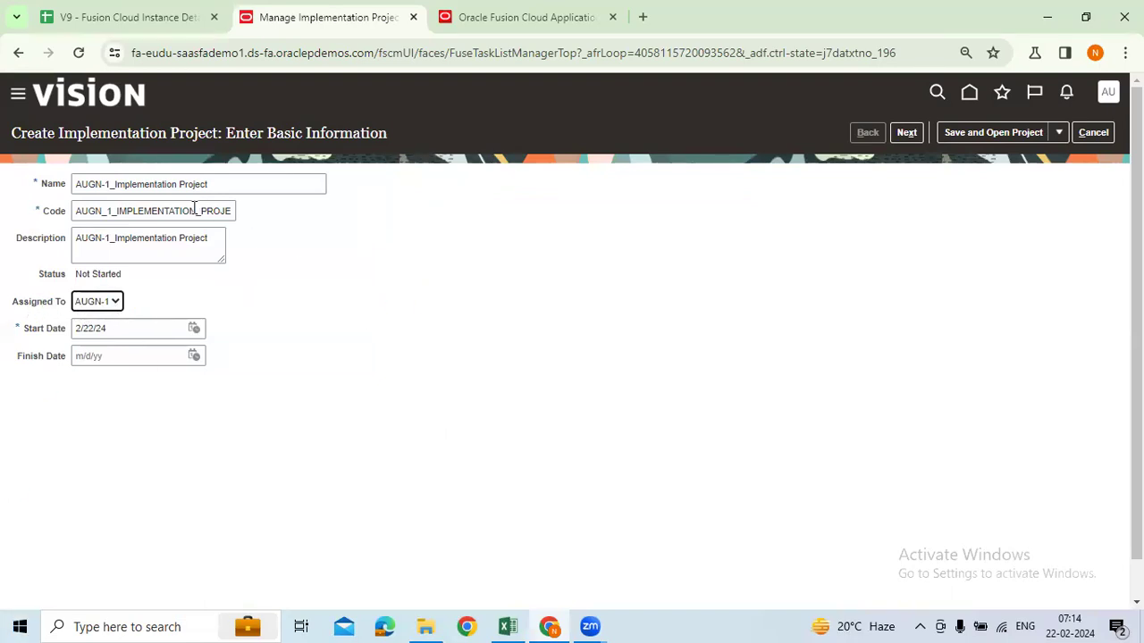
pyautogui.moveTo(238, 187); pyautogui.dragTo(63, 195)
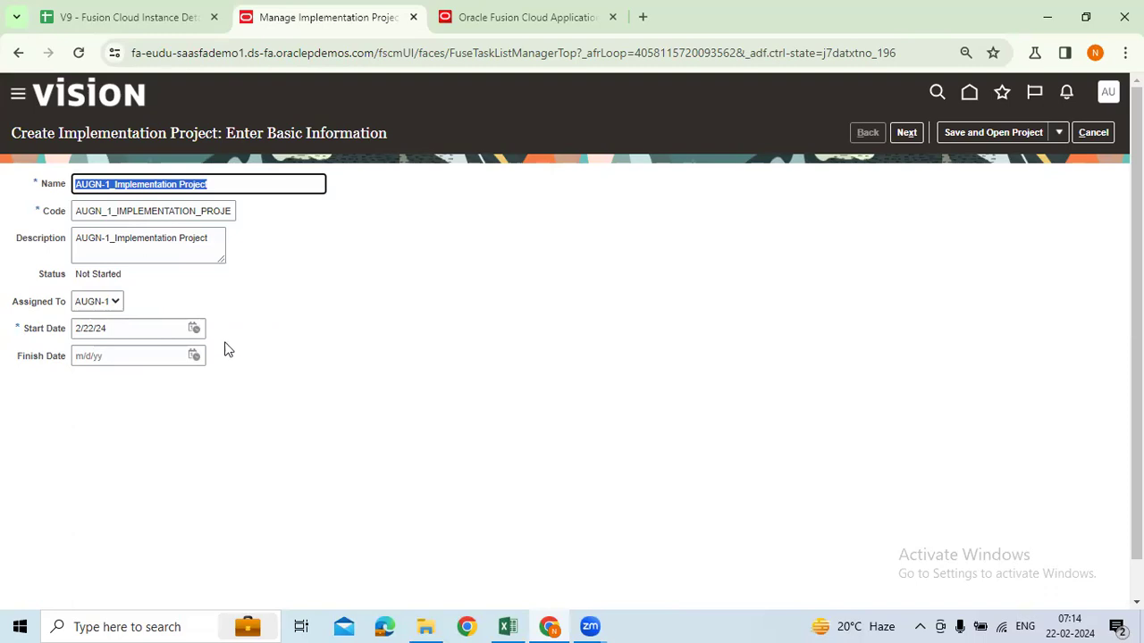
pyautogui.click(115, 303)
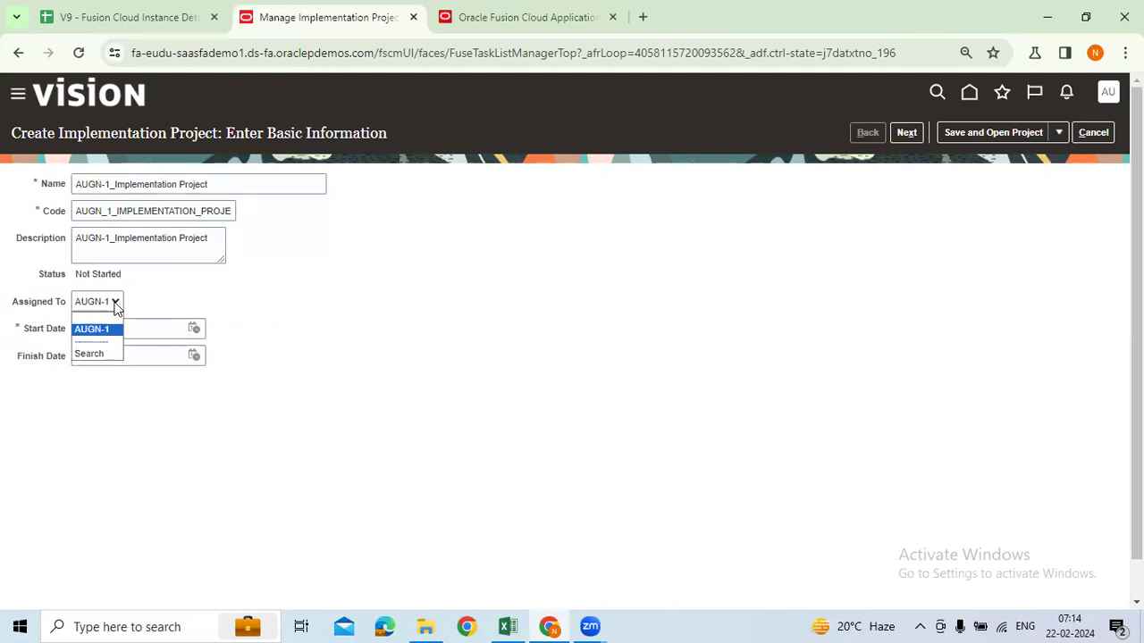
pyautogui.click(354, 308)
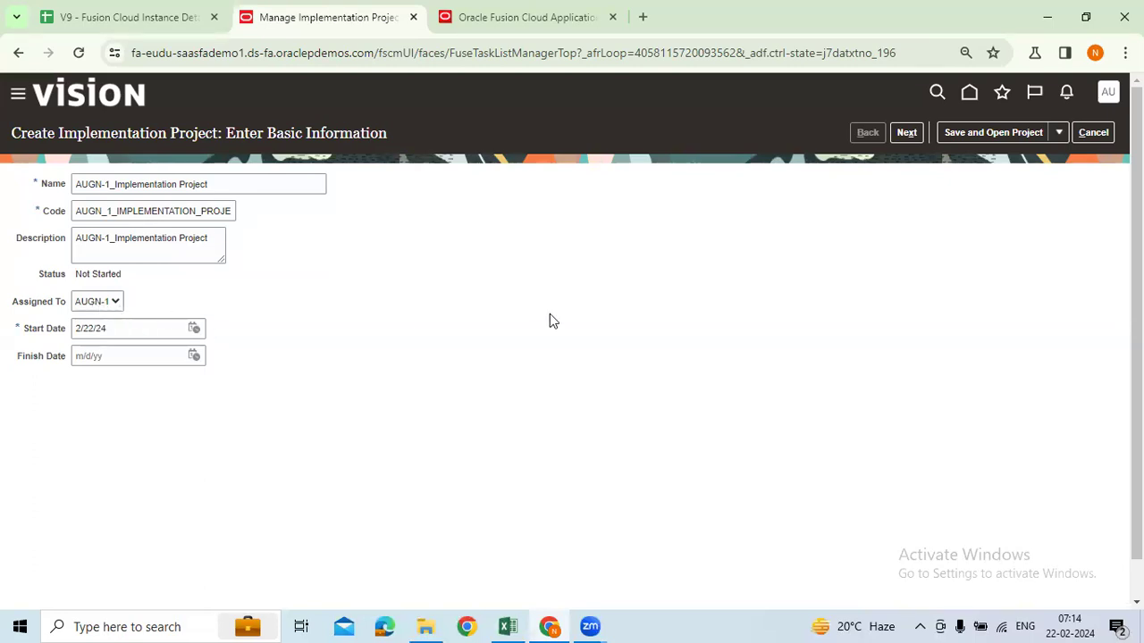
# Step: Set the new project's Finish Date to 2/22/24
pyautogui.moveTo(28, 329); pyautogui.dragTo(65, 334)
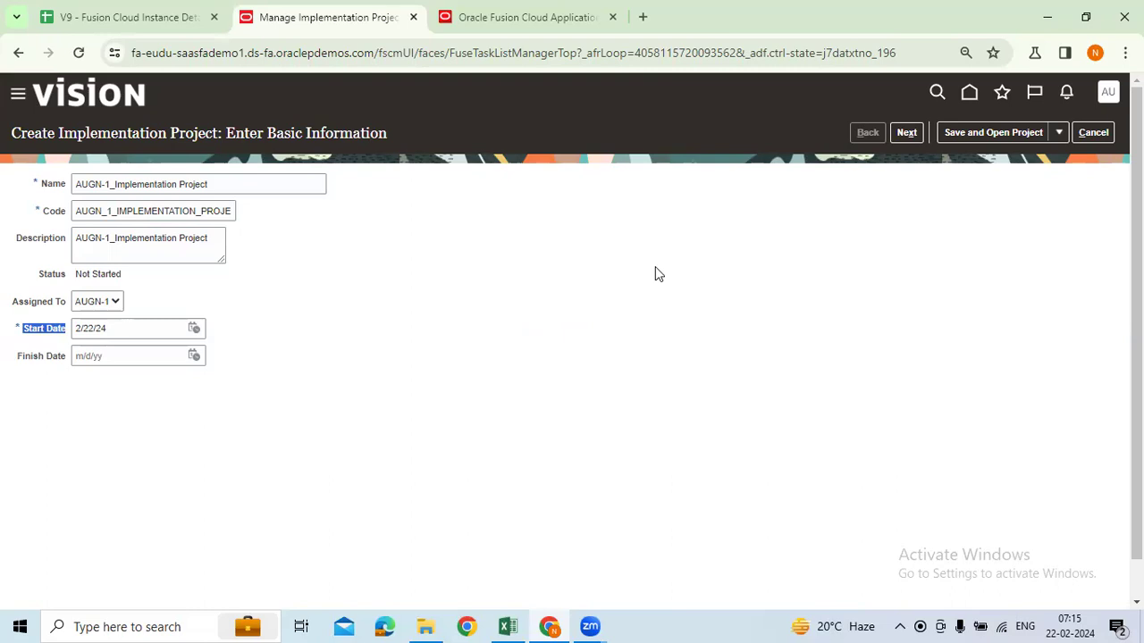
pyautogui.click(45, 384)
pyautogui.click(124, 402)
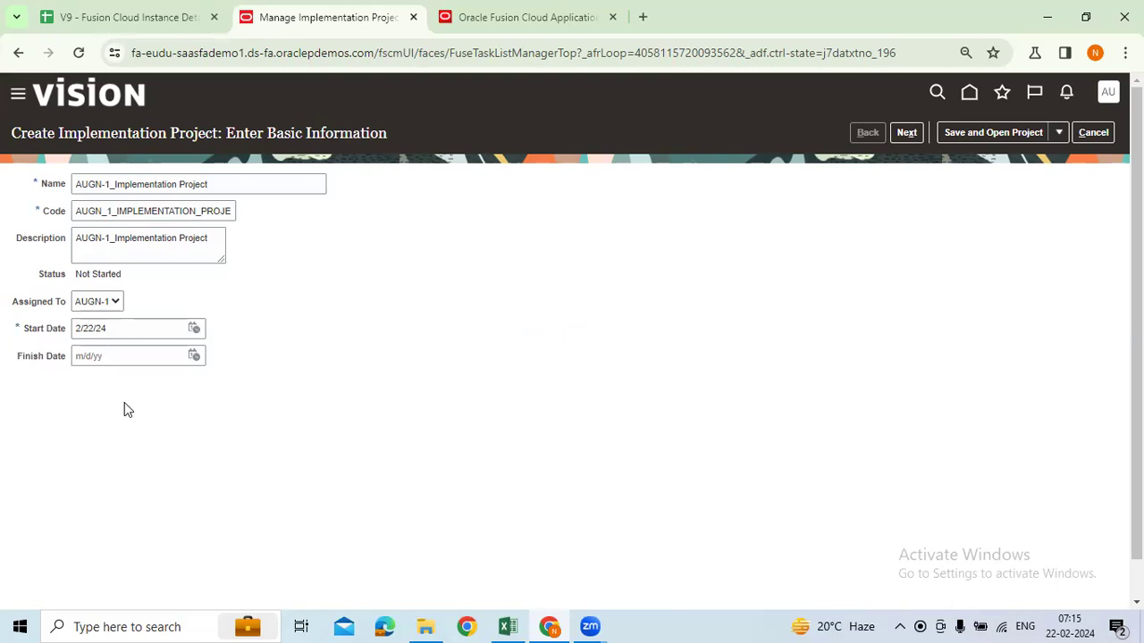
pyautogui.click(195, 356)
pyautogui.click(317, 492)
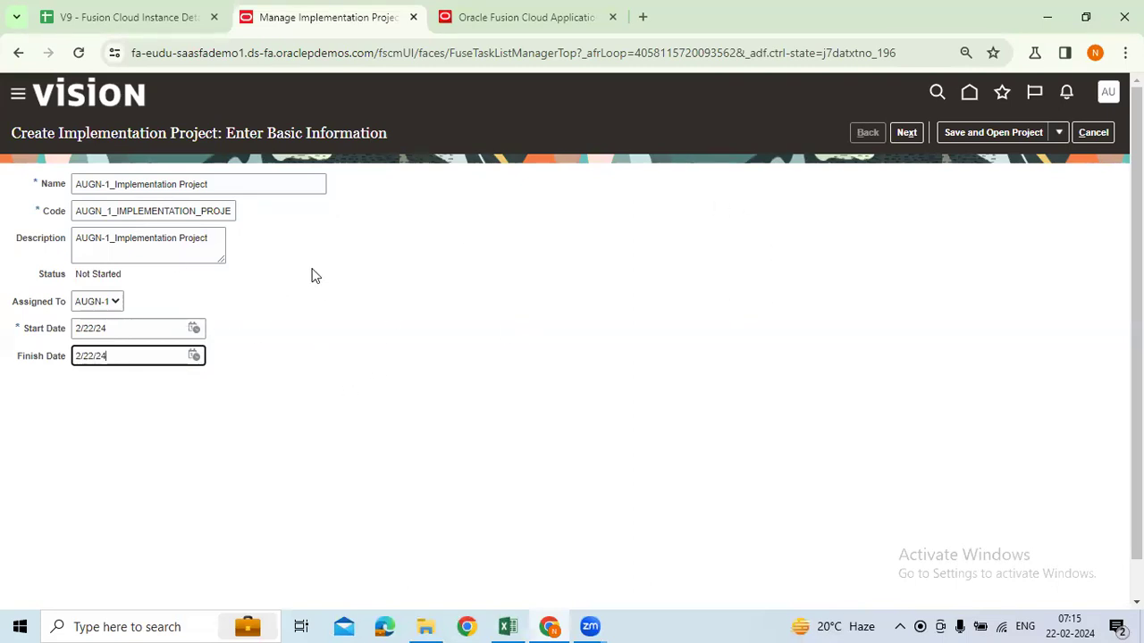
# Step: Change the project's Finish Date to December 31, 2024
pyautogui.click(345, 403)
pyautogui.tripleClick(119, 358)
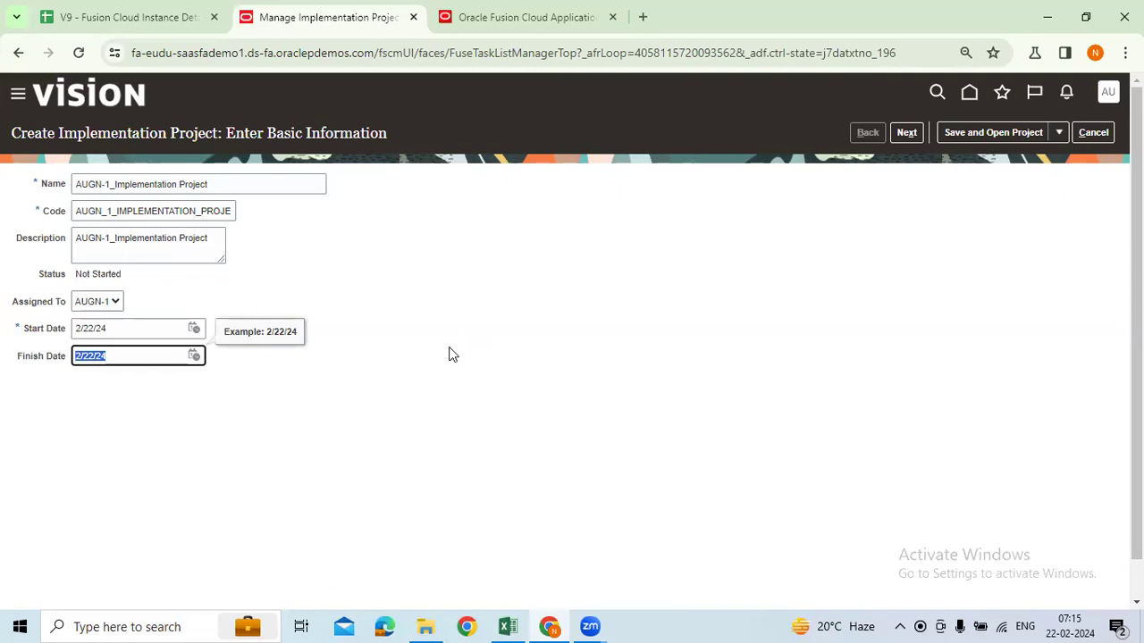
pyautogui.click(195, 358)
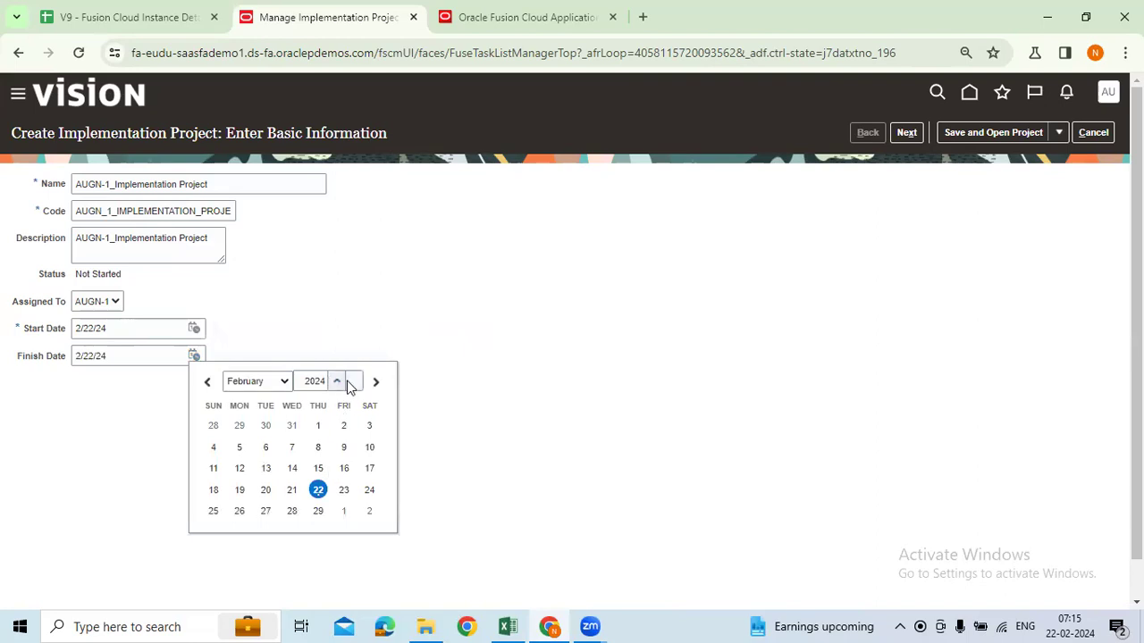
pyautogui.click(284, 381)
pyautogui.click(238, 529)
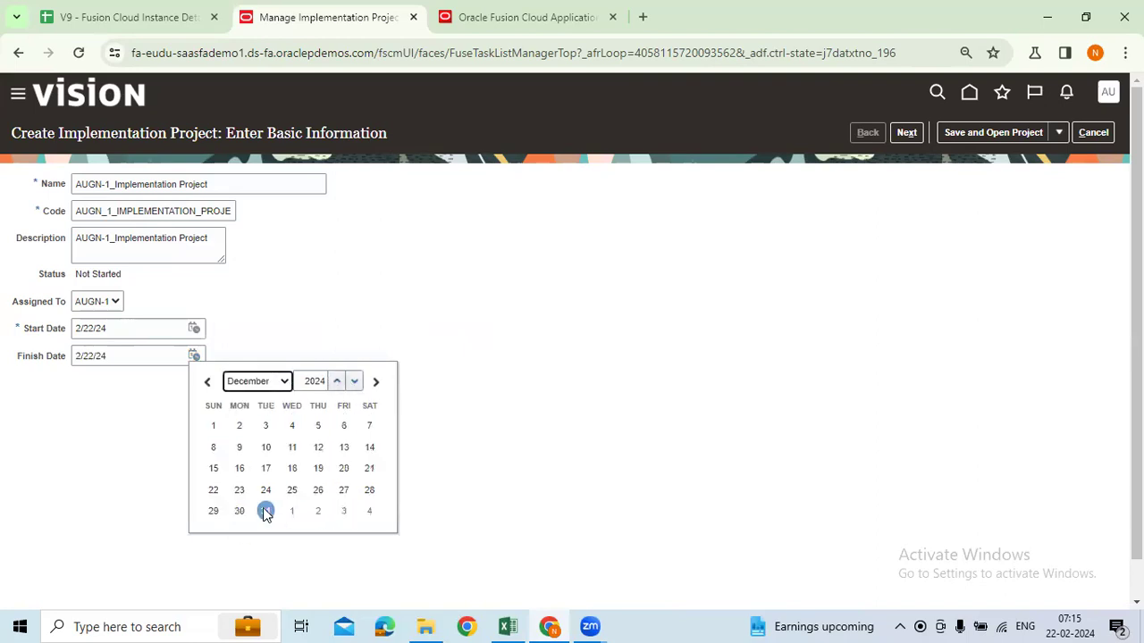
pyautogui.click(266, 510)
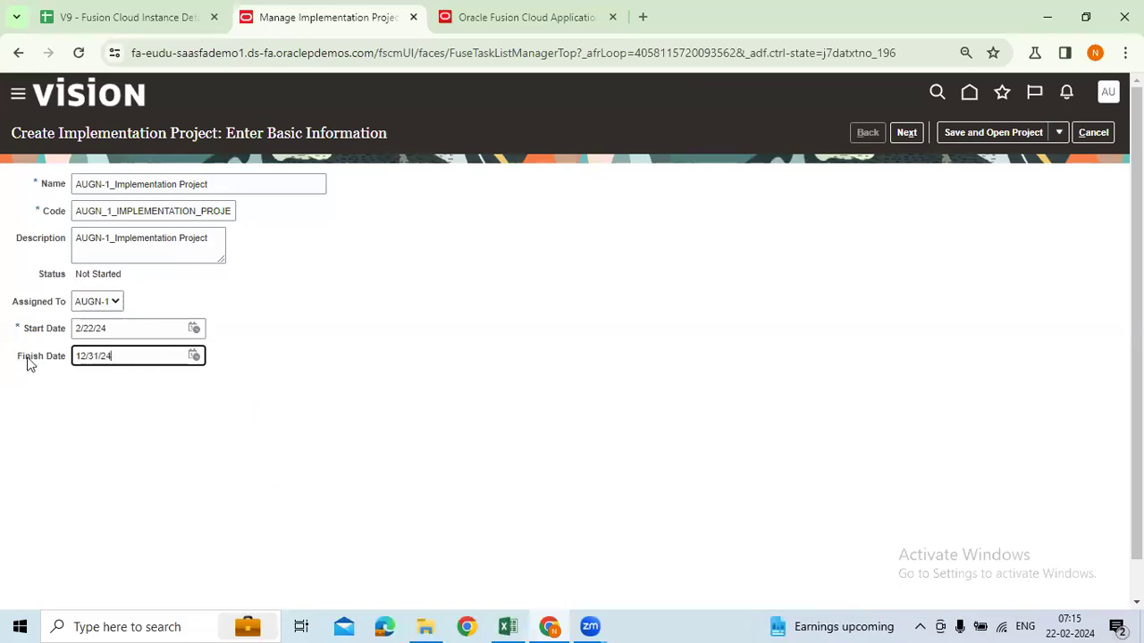
# Step: Clear the project's Finish Date so the optional field is left blank
pyautogui.moveTo(113, 357); pyautogui.dragTo(76, 356)
pyautogui.press('BackSpace')
pyautogui.click(293, 423)
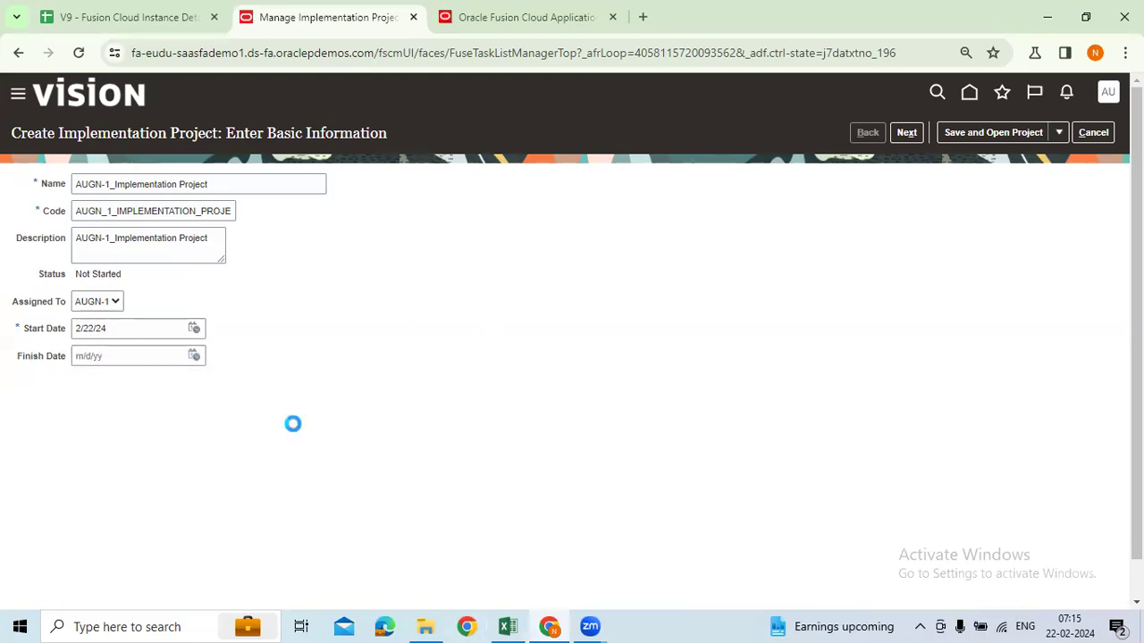
# Step: Save the new implementation project and close its form to return to the projects list
pyautogui.moveTo(38, 275); pyautogui.dragTo(62, 274)
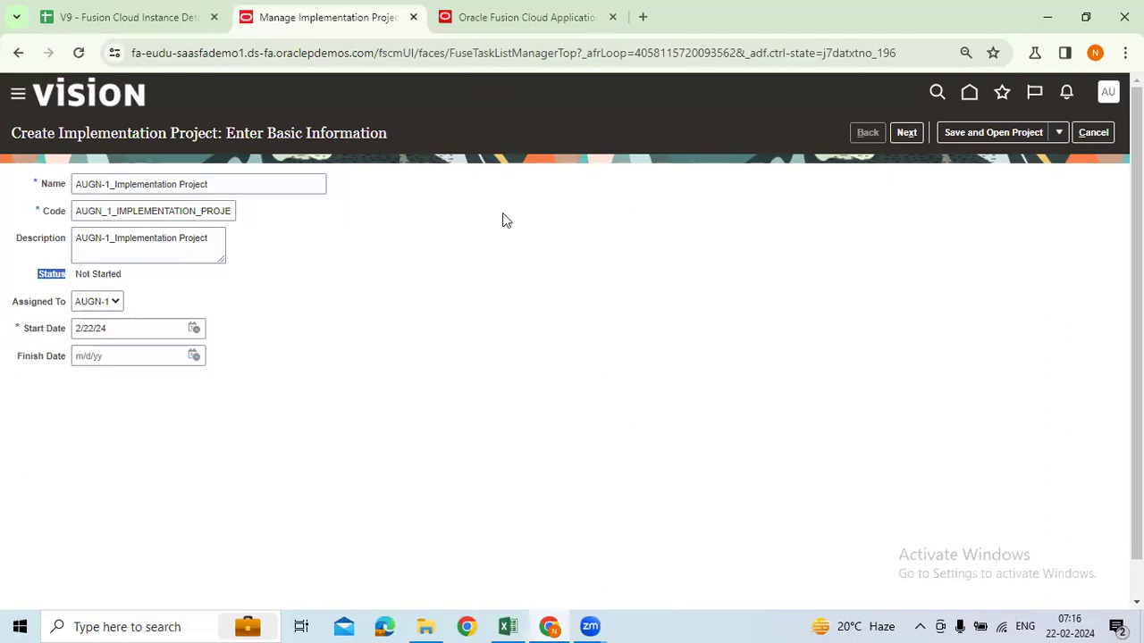
pyautogui.click(1058, 132)
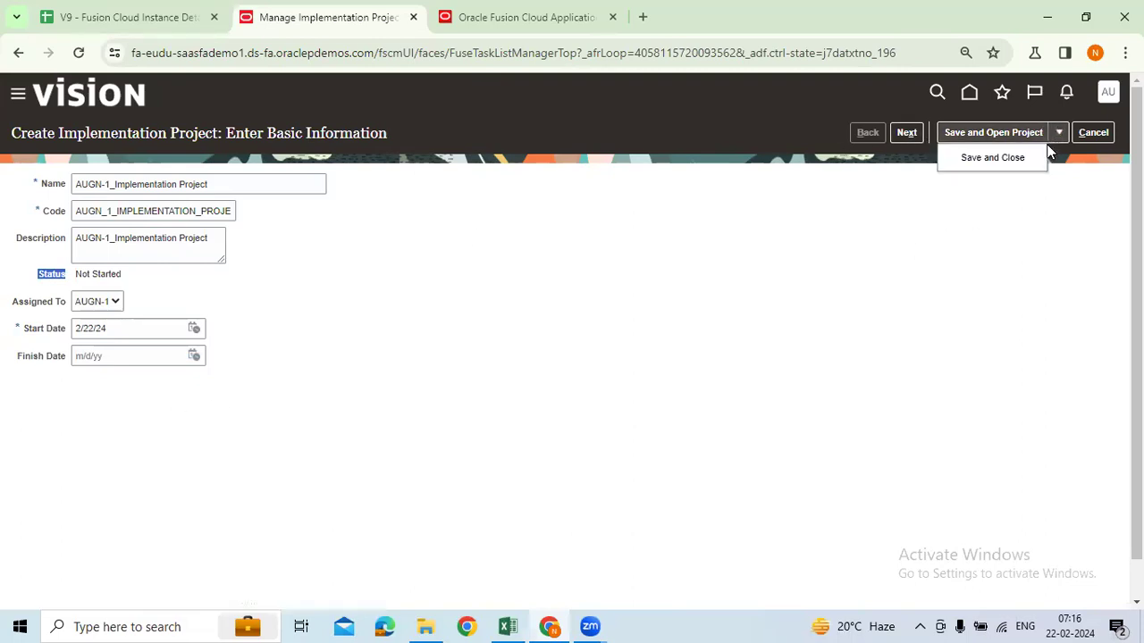
pyautogui.click(992, 158)
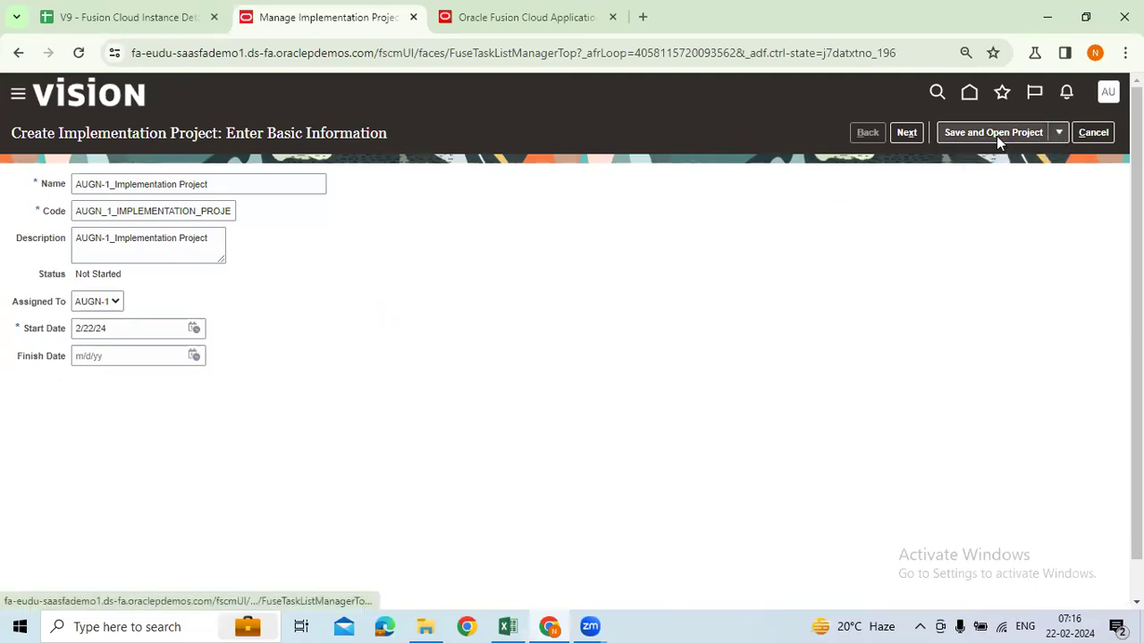
pyautogui.click(1040, 135)
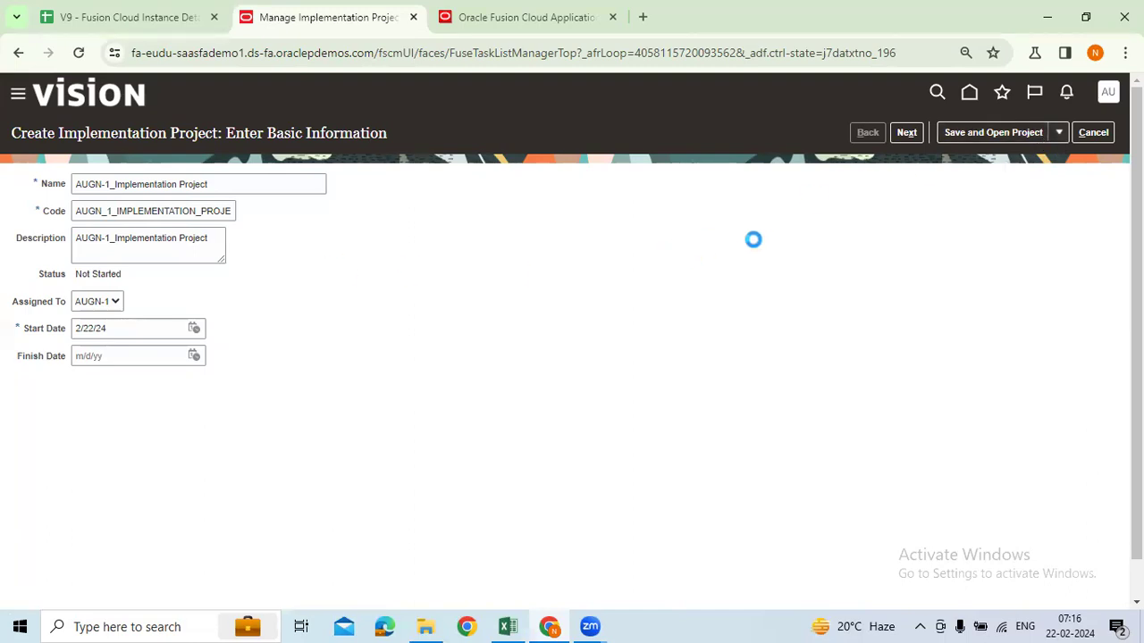
pyautogui.click(1055, 139)
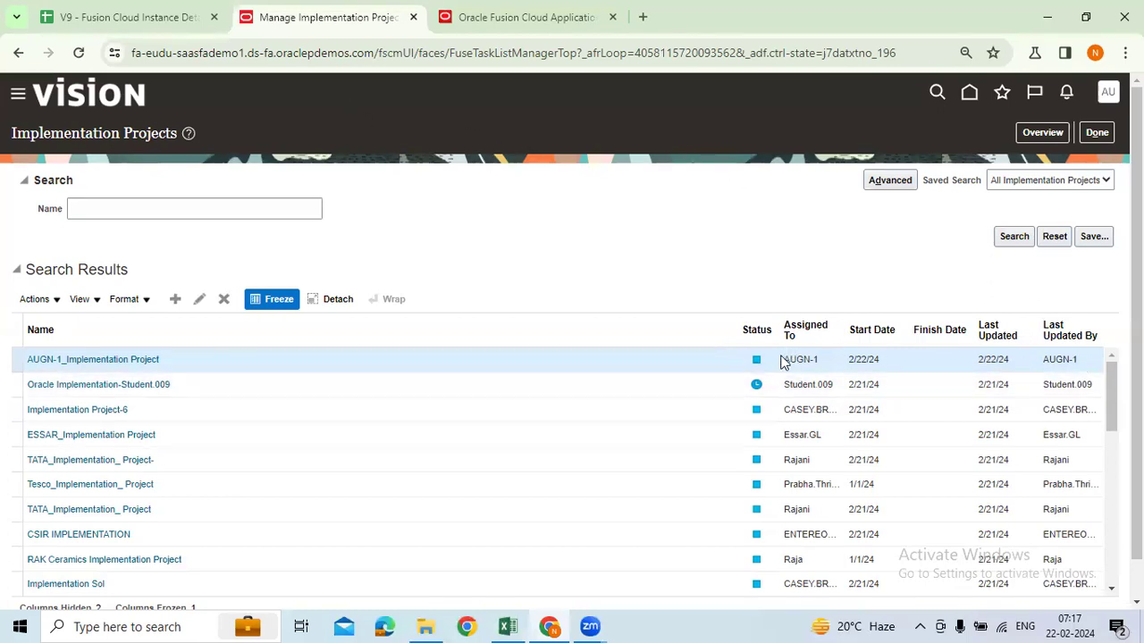
# Step: Search the implementation projects list by the name AUGN and select AUGN-1_Implementation Project
pyautogui.moveTo(793, 358); pyautogui.dragTo(817, 360)
pyautogui.click(596, 220)
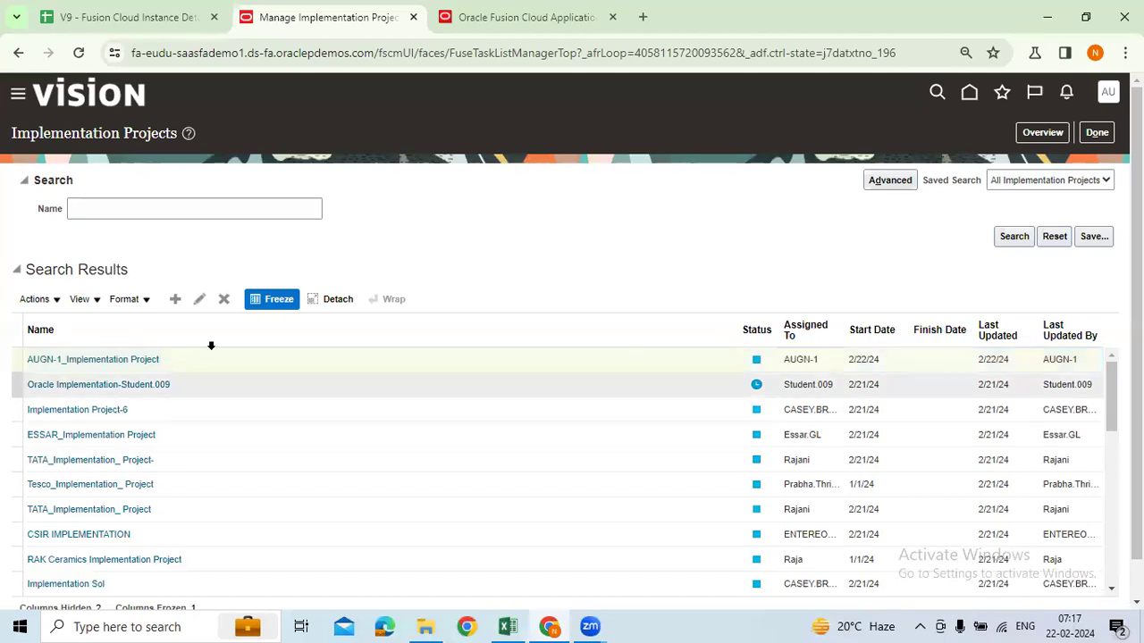
pyautogui.click(792, 369)
pyautogui.scroll(-5, 894, 447)
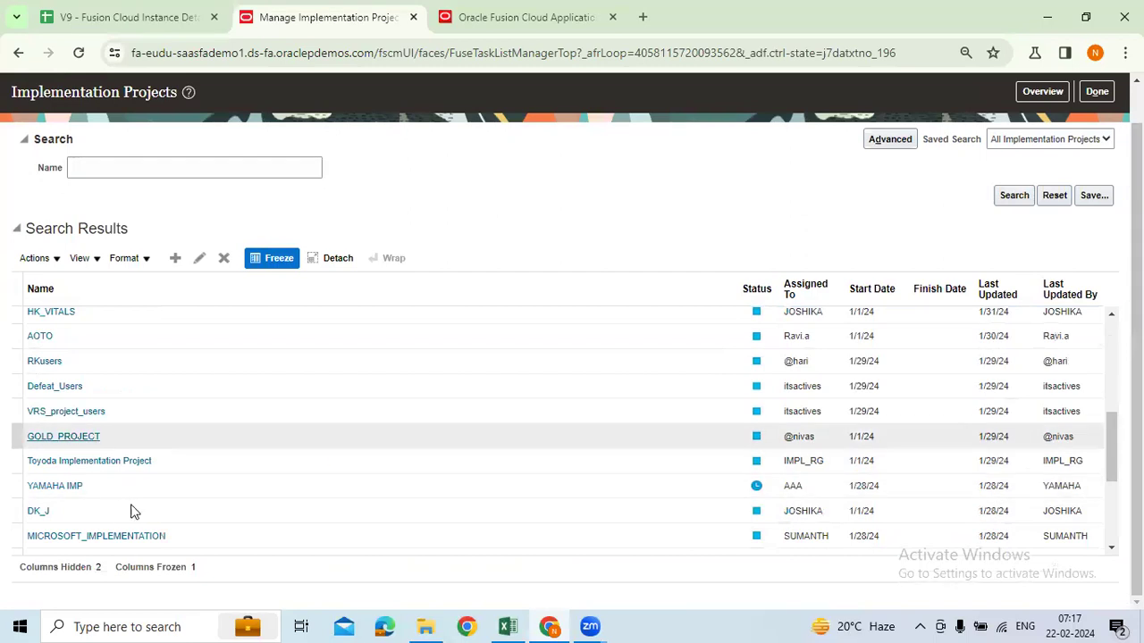
pyautogui.scroll(10, 894, 447)
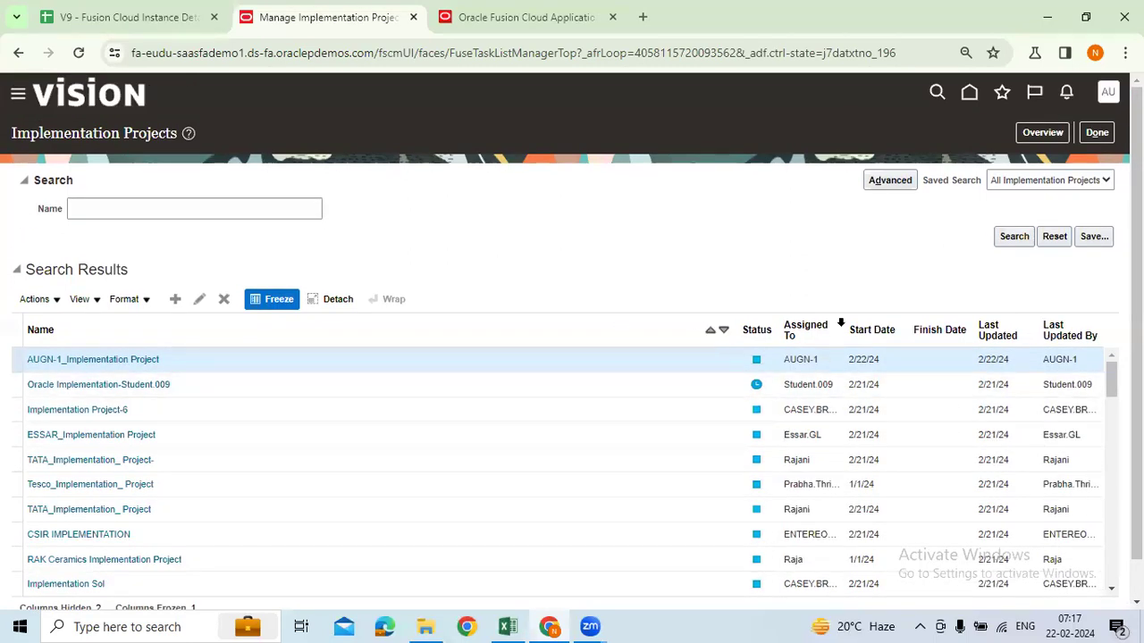
pyautogui.click(135, 213)
pyautogui.write('AUGN')
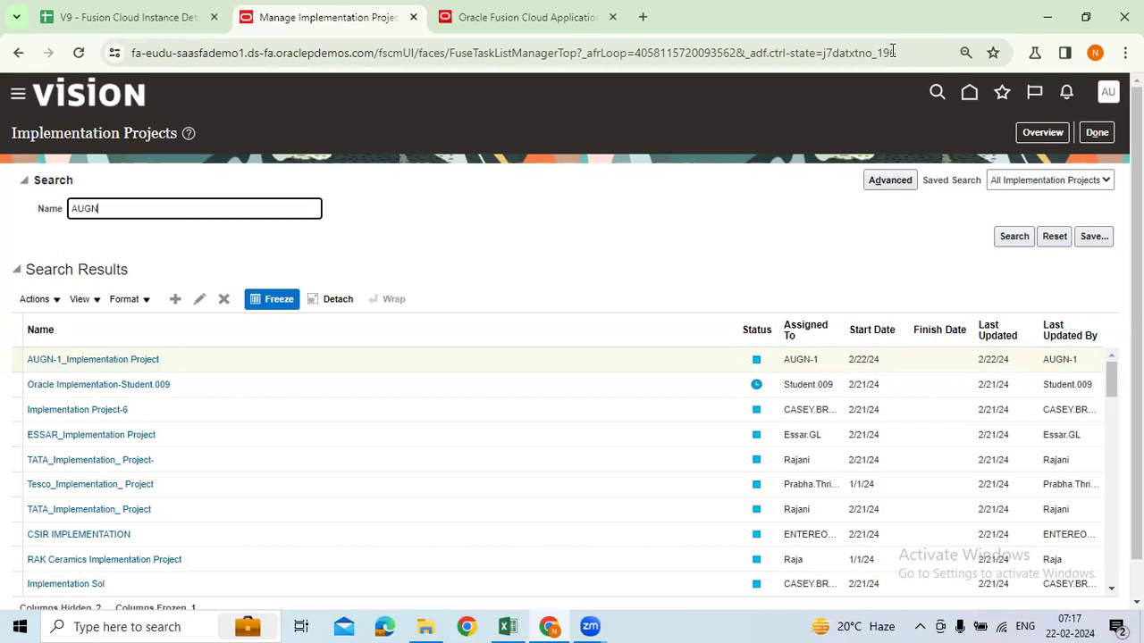
pyautogui.press('Return')
pyautogui.click(203, 363)
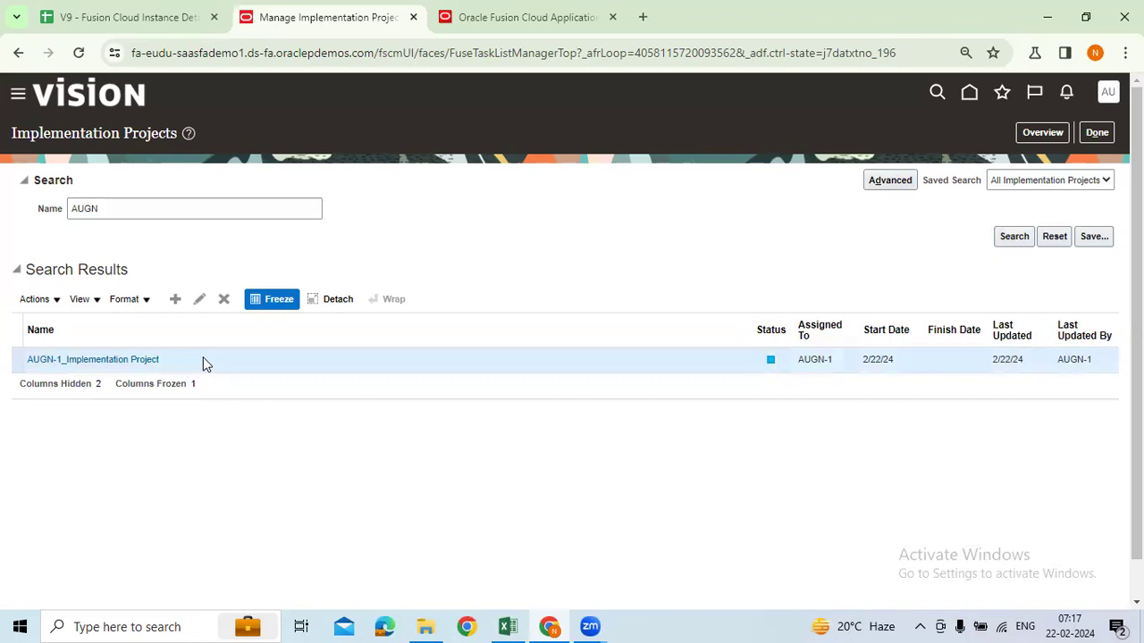
# Step: Go to the implementation projects overview and open AUGN-1_Implementation Project from there
pyautogui.click(1041, 132)
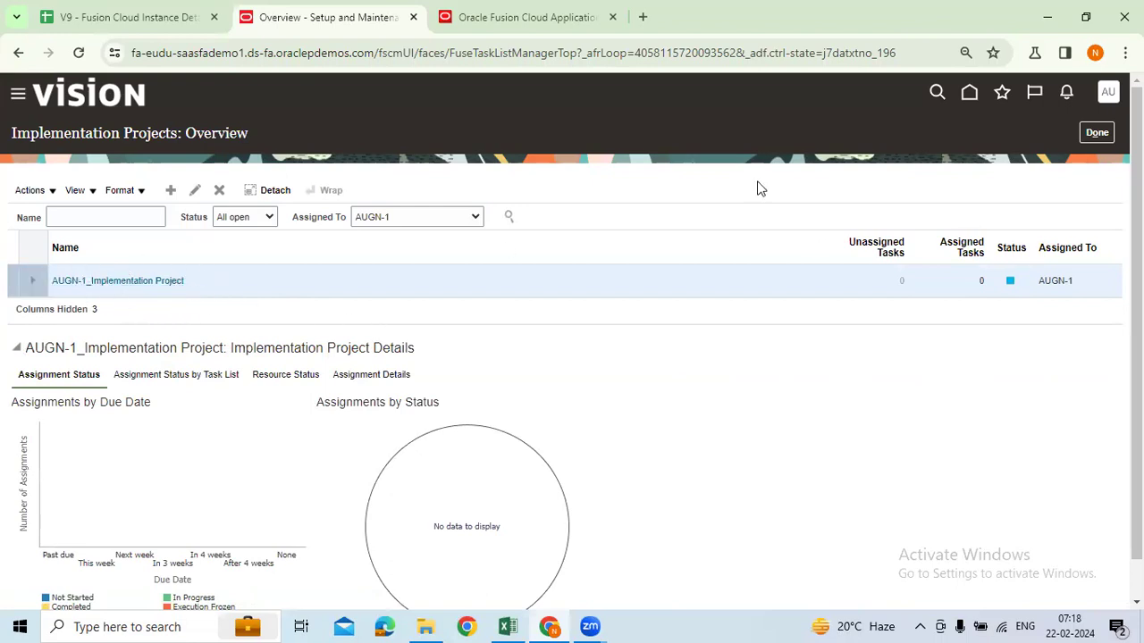
pyautogui.click(1108, 95)
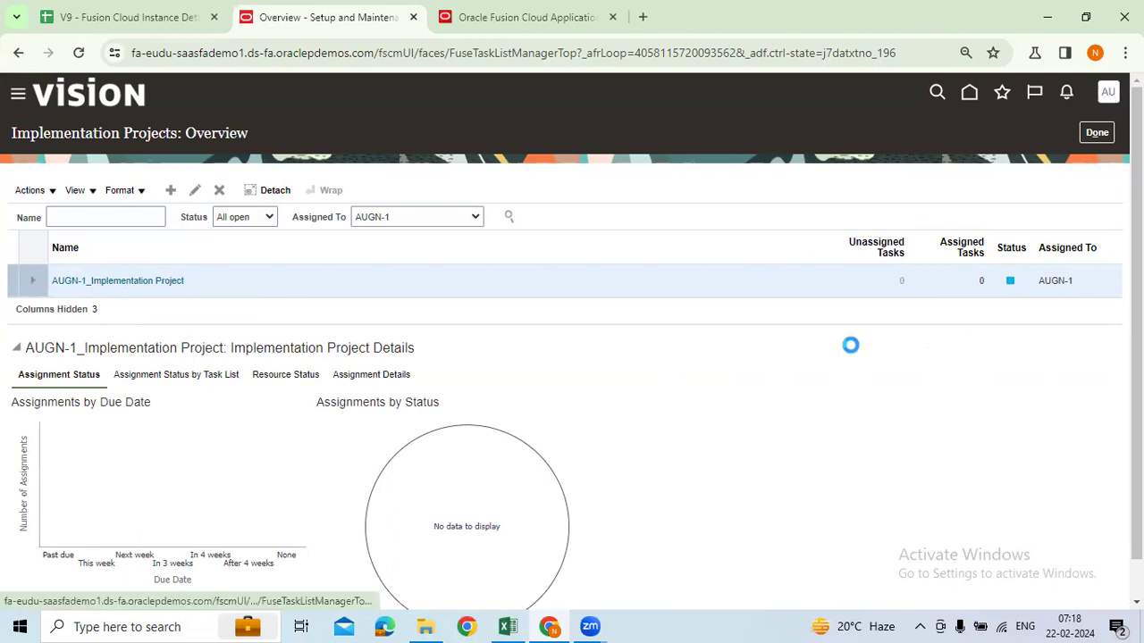
pyautogui.click(687, 200)
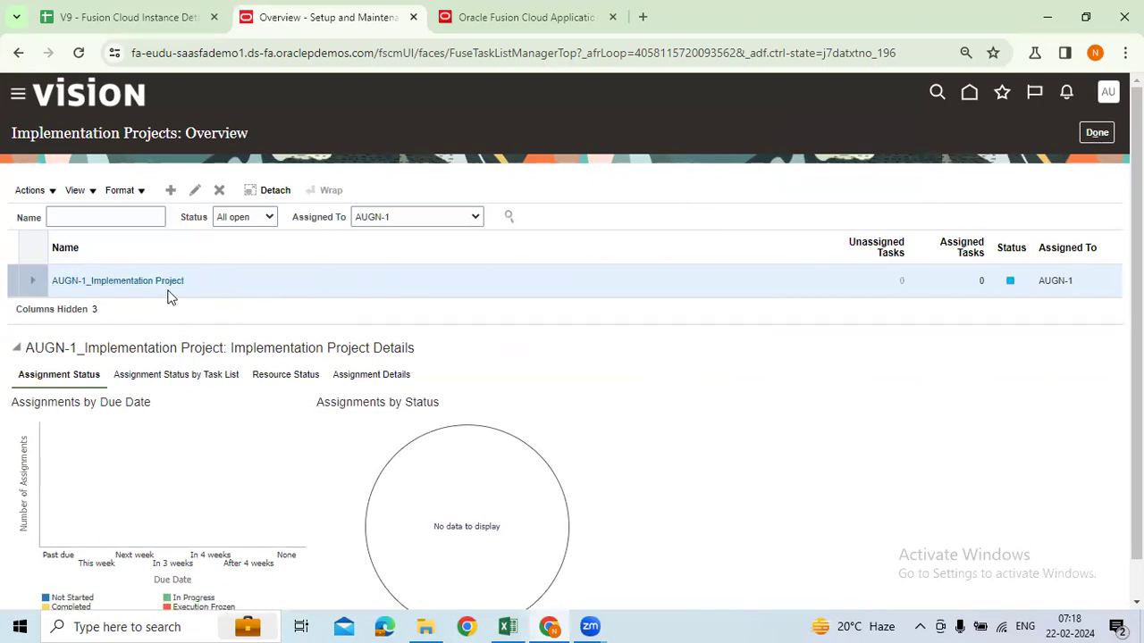
pyautogui.click(134, 282)
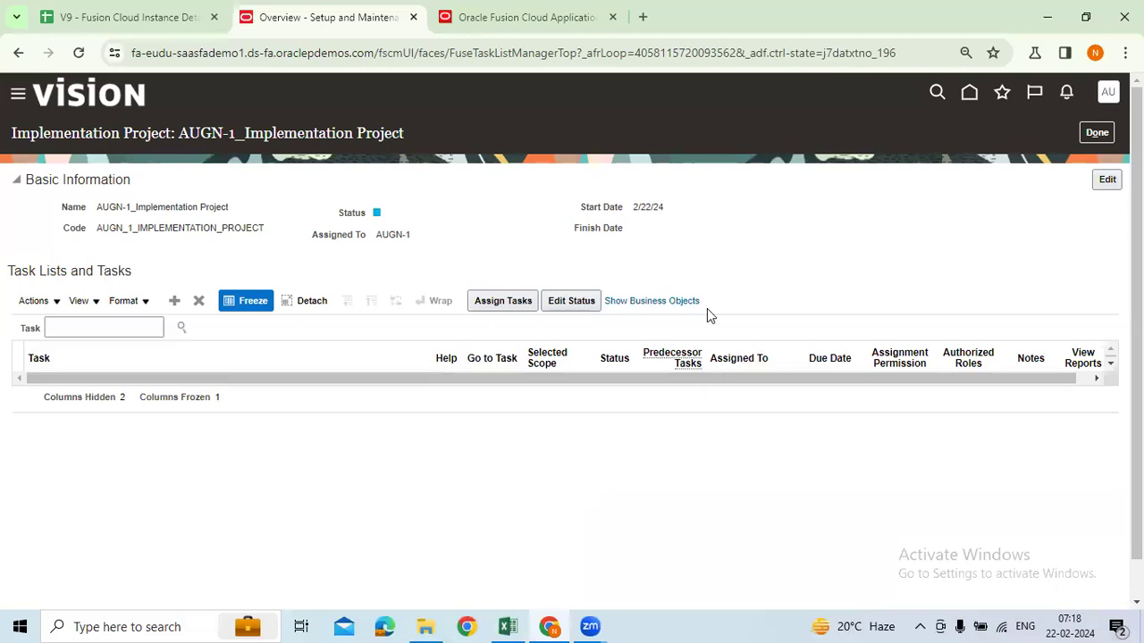
pyautogui.moveTo(100, 209); pyautogui.dragTo(230, 217)
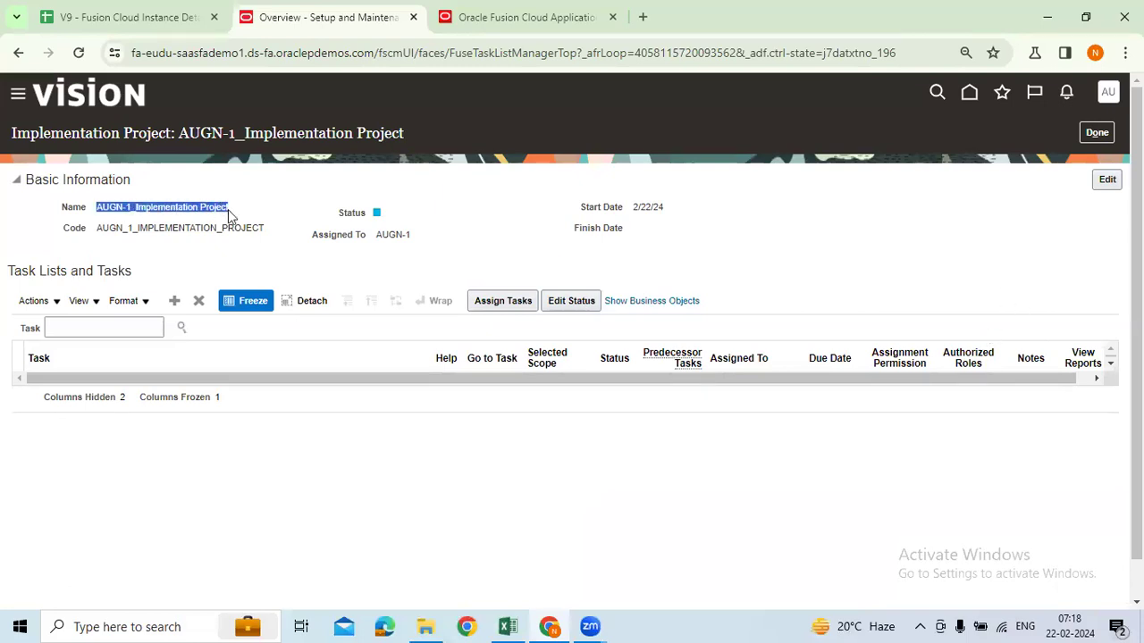
pyautogui.click(116, 223)
pyautogui.moveTo(99, 208); pyautogui.dragTo(243, 219)
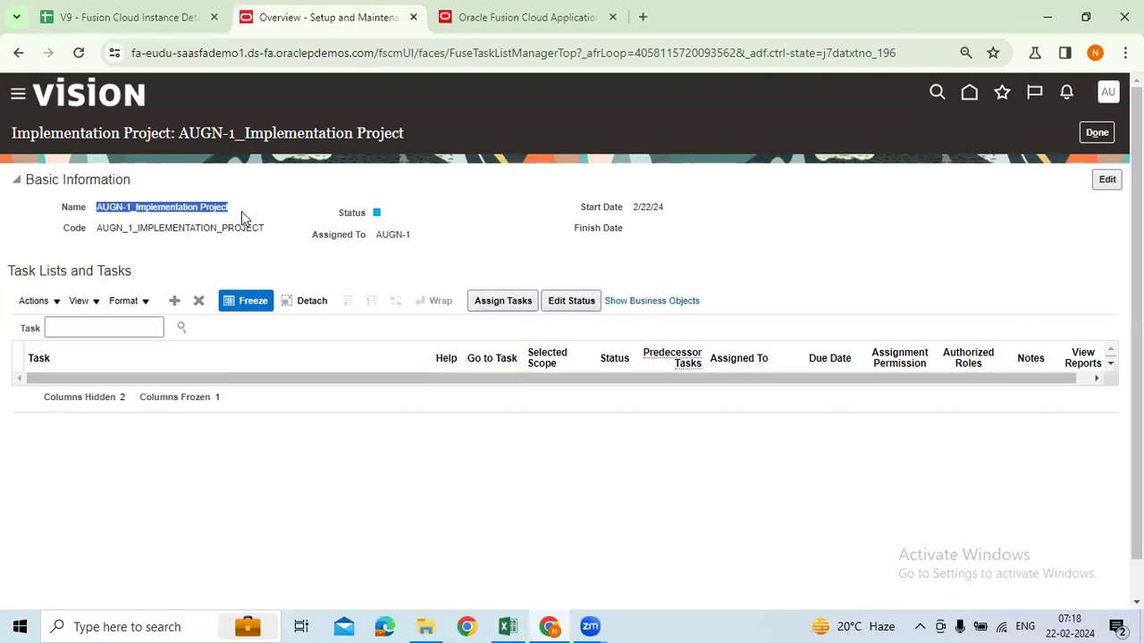
pyautogui.click(128, 222)
pyautogui.moveTo(98, 209); pyautogui.dragTo(231, 217)
pyautogui.click(87, 219)
pyautogui.moveTo(98, 209); pyautogui.dragTo(166, 210)
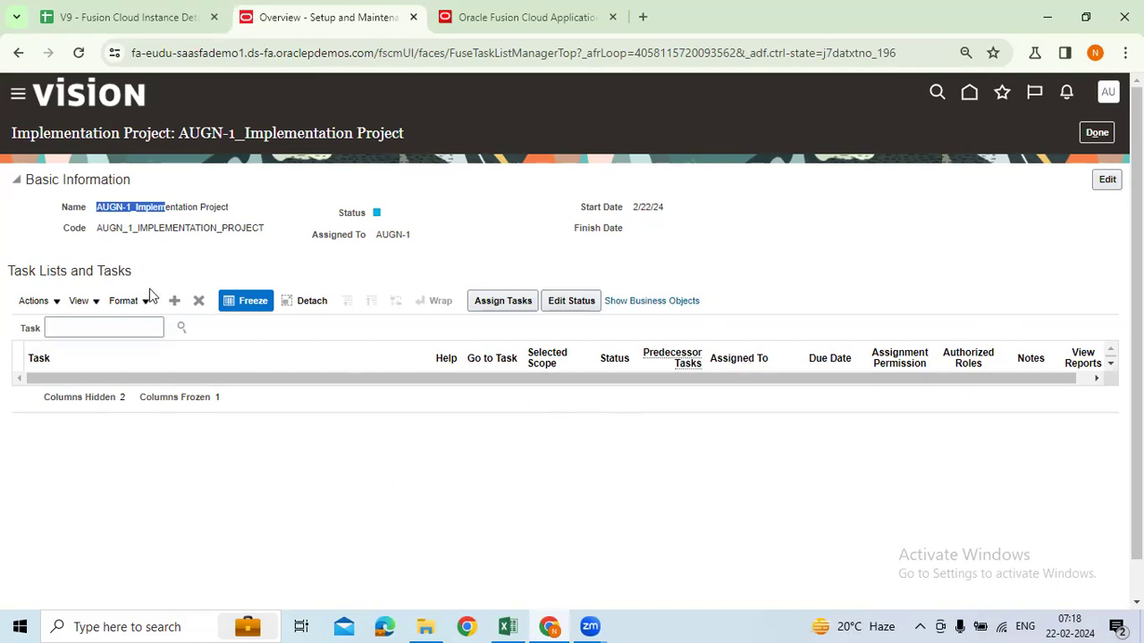
# Step: Find the Financials offering and add it to the project's task lists, then close the selection dialog
pyautogui.click(174, 300)
pyautogui.click(465, 187)
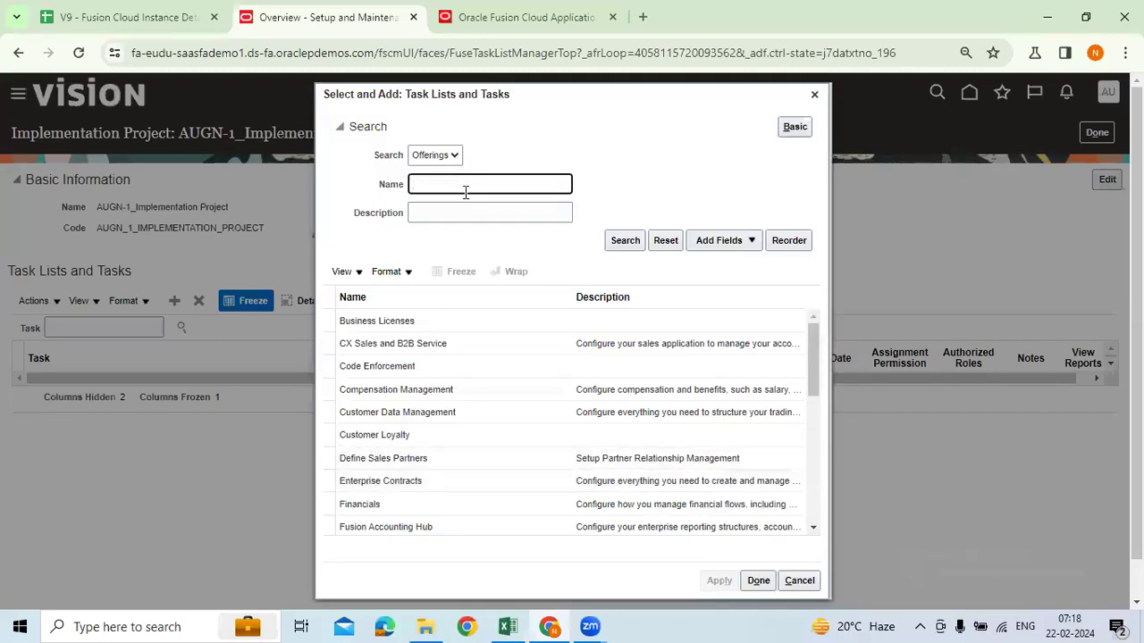
pyautogui.write('Financials')
pyautogui.press('Return')
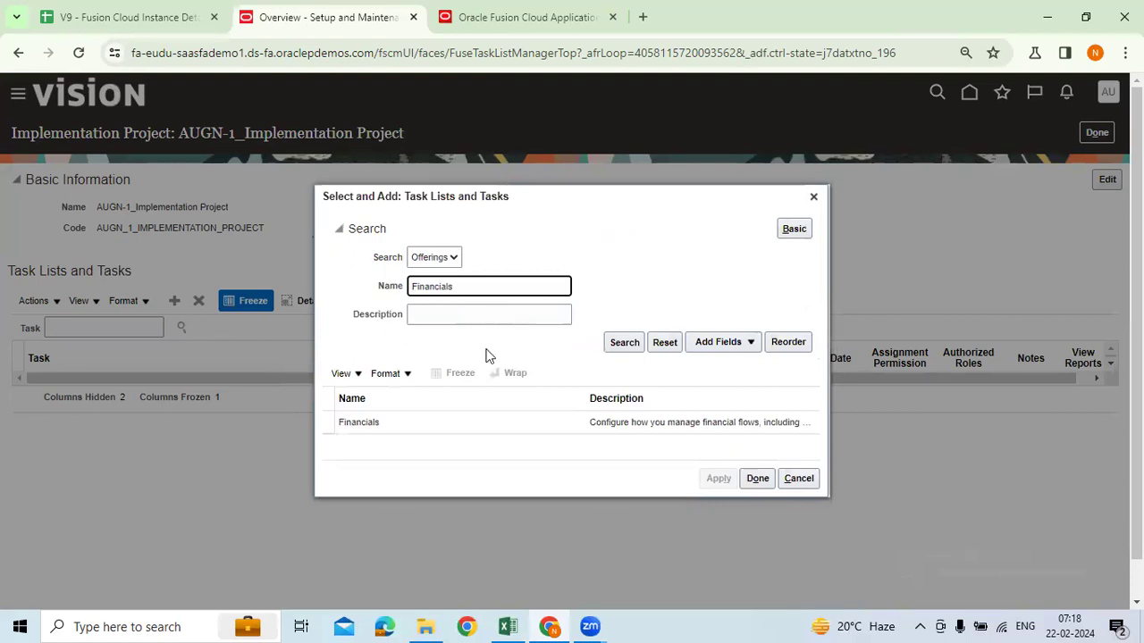
pyautogui.click(376, 423)
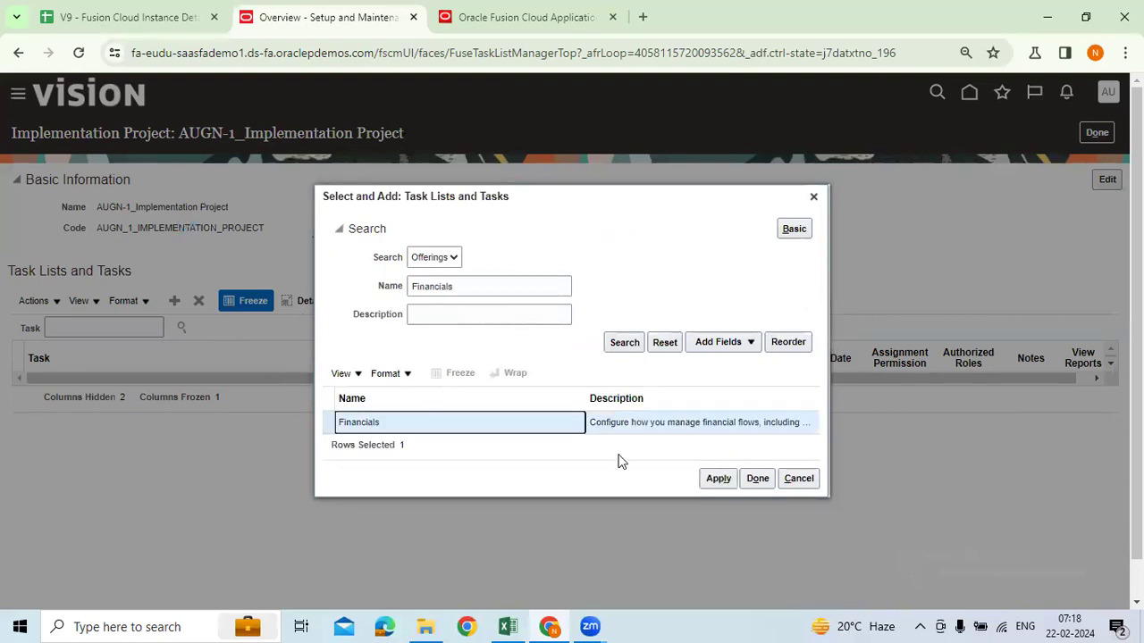
pyautogui.click(719, 478)
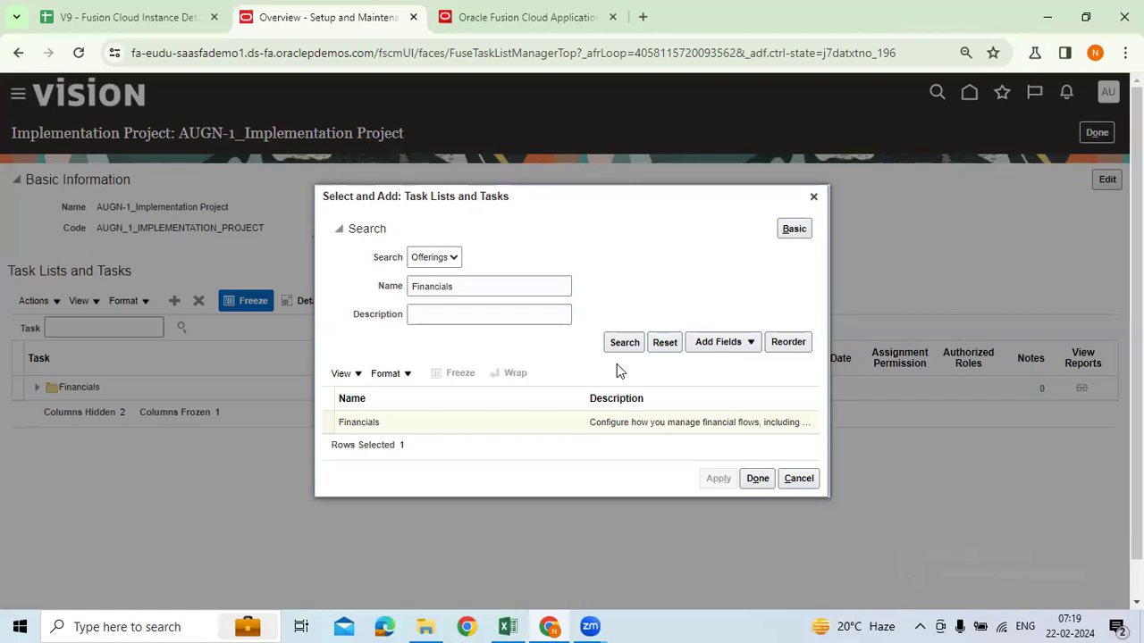
pyautogui.click(814, 196)
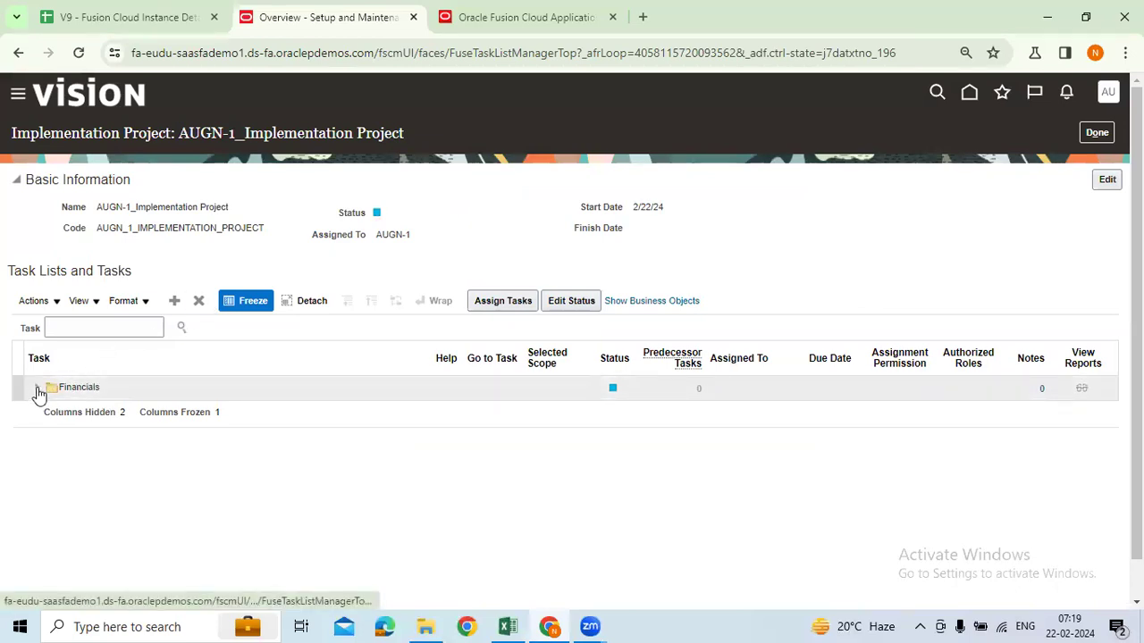
# Step: Expand the Financials task list and look through its configuration task folders
pyautogui.click(38, 389)
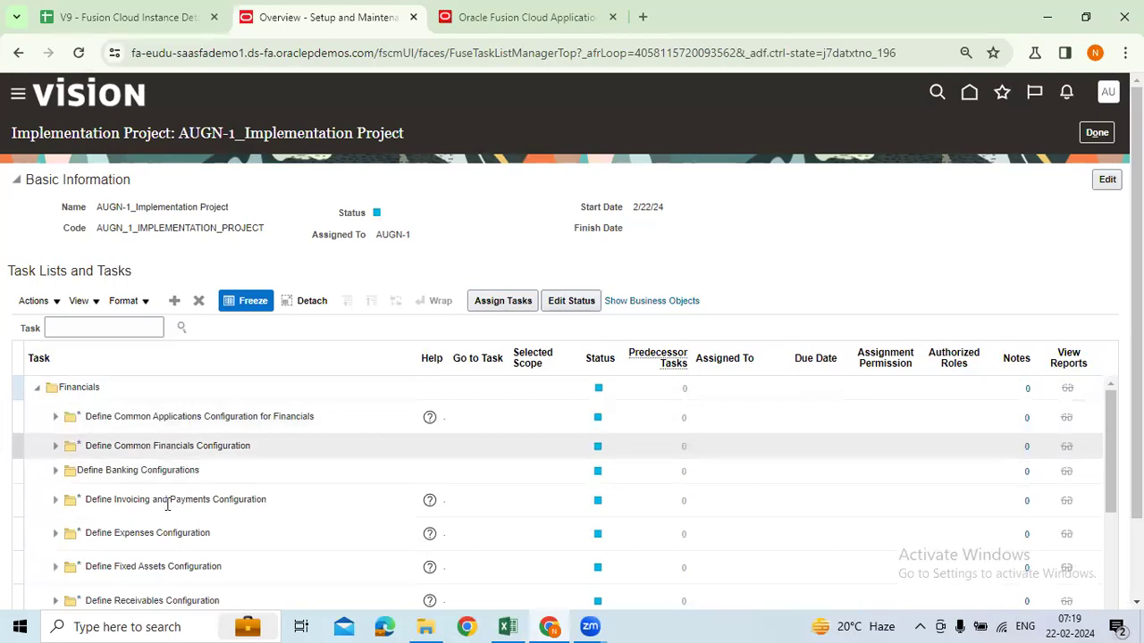
pyautogui.scroll(-1, 357, 483)
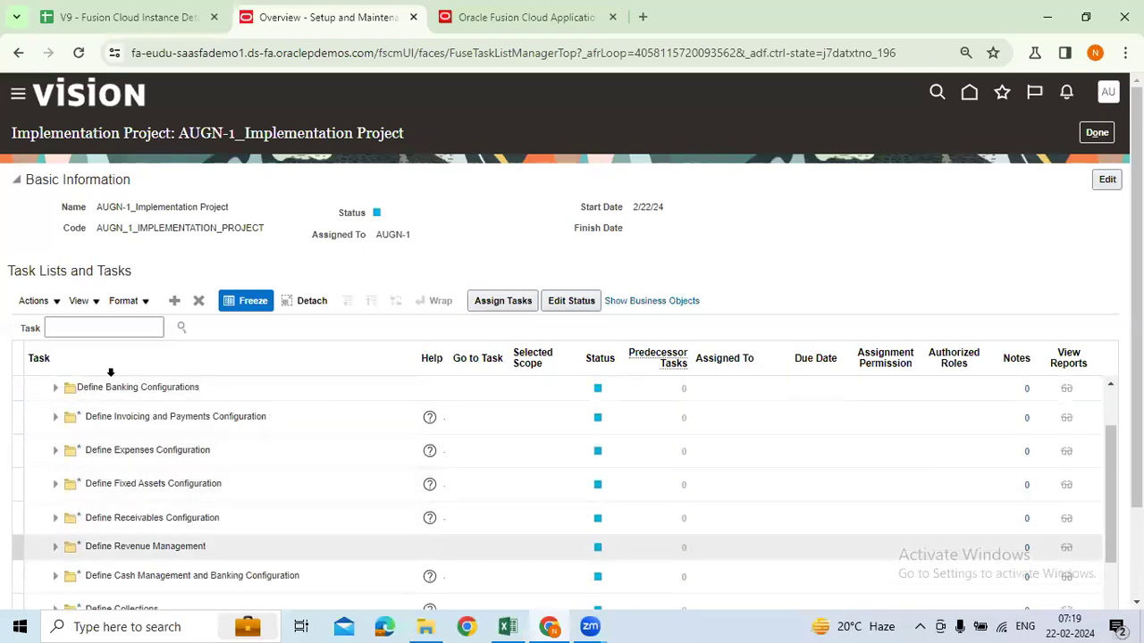
pyautogui.click(99, 329)
# Step: Switch to the browser tab with the Oracle Fusion home page and open Setup and Maintenance for Financials
pyautogui.click(488, 26)
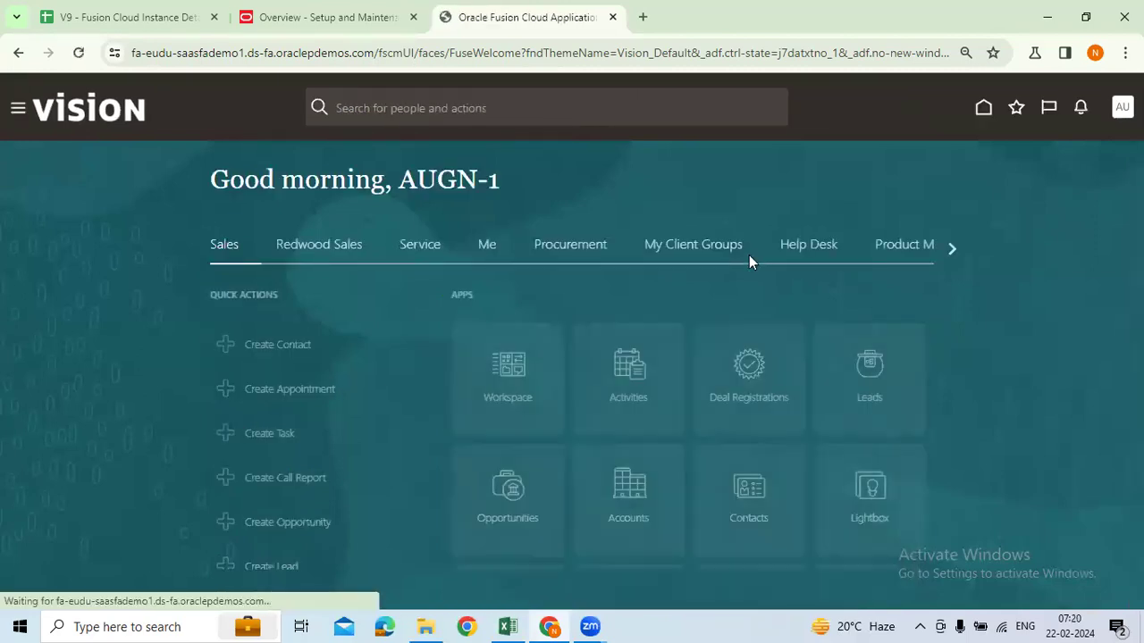
pyautogui.click(323, 23)
pyautogui.click(501, 27)
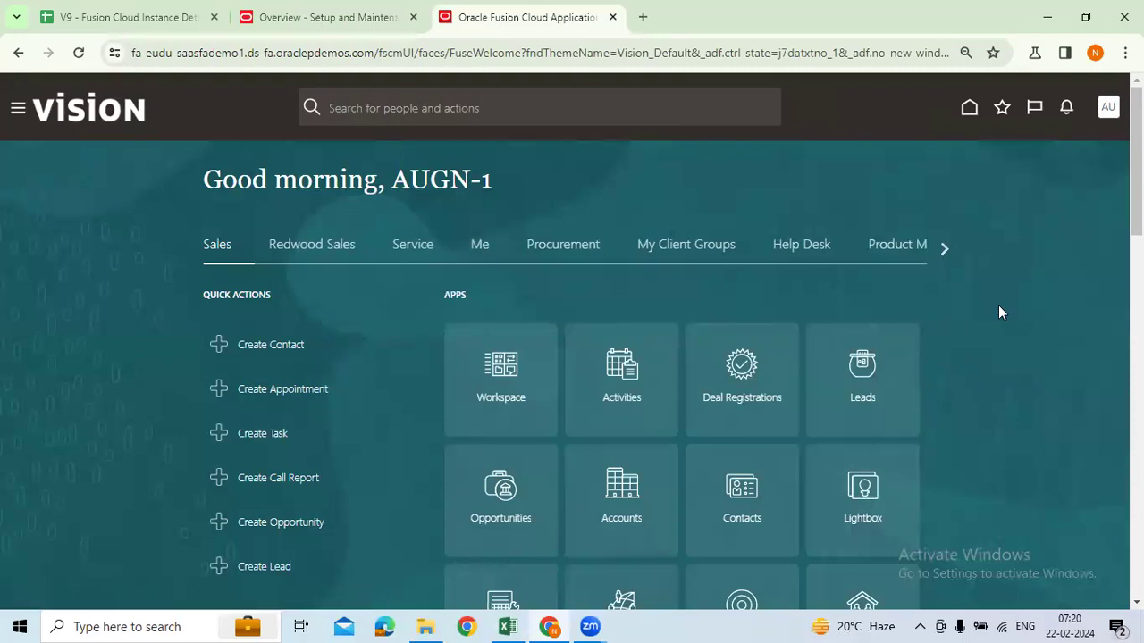
pyautogui.click(1108, 108)
pyautogui.click(860, 337)
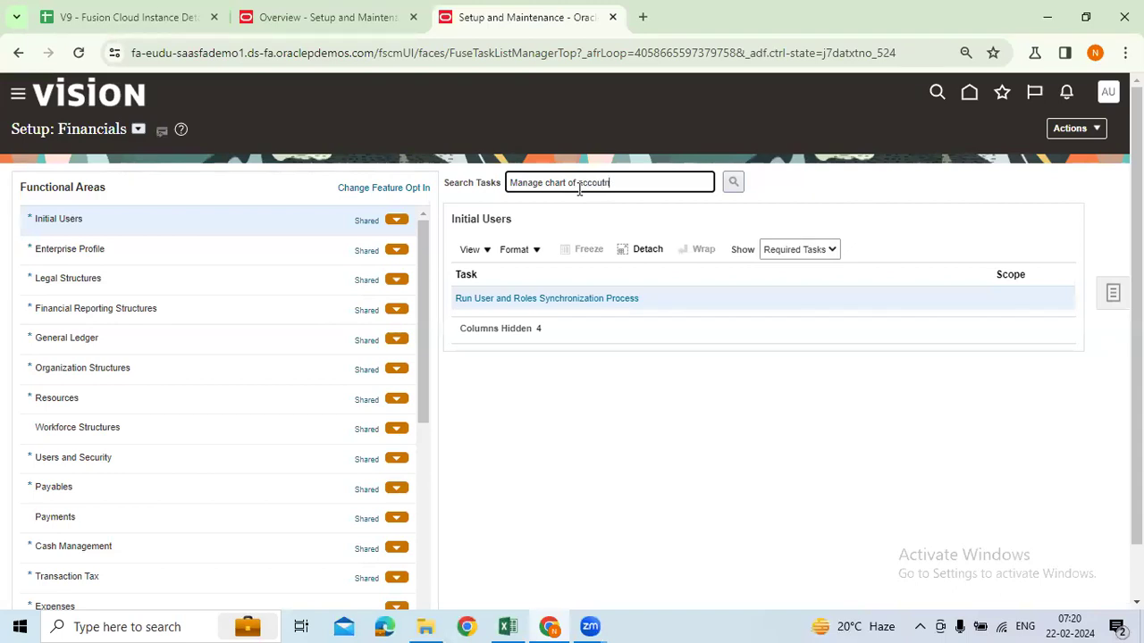
# Step: Search the Financials setup tasks for "Manage chart of accounts" and choose Manage Chart of Accounts Value Sets from the results
pyautogui.press('Return')
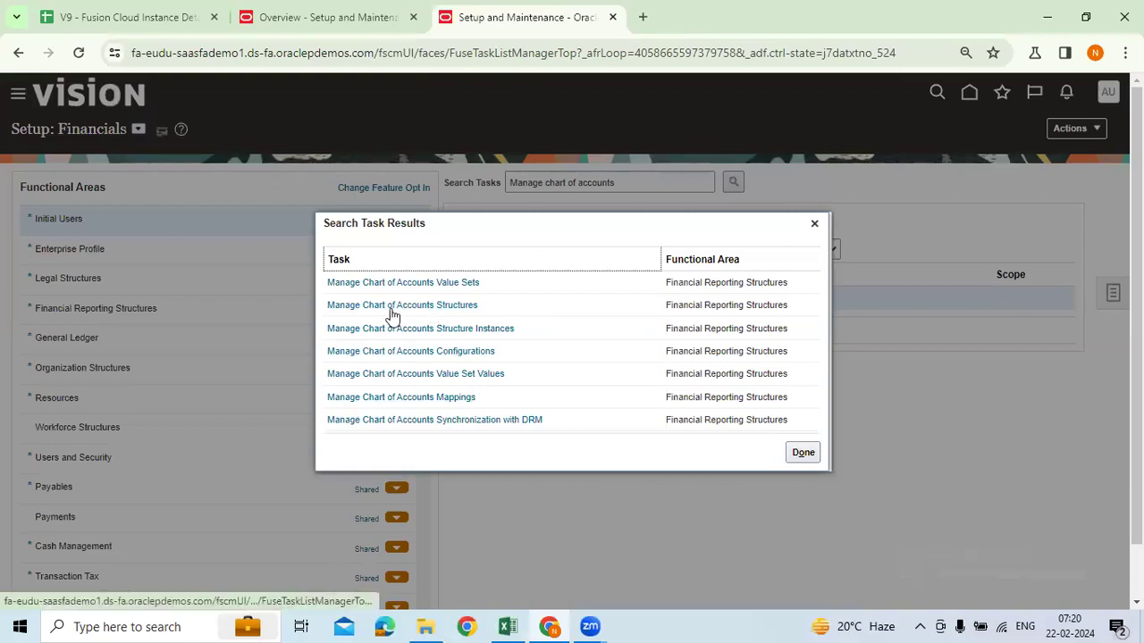
pyautogui.click(379, 285)
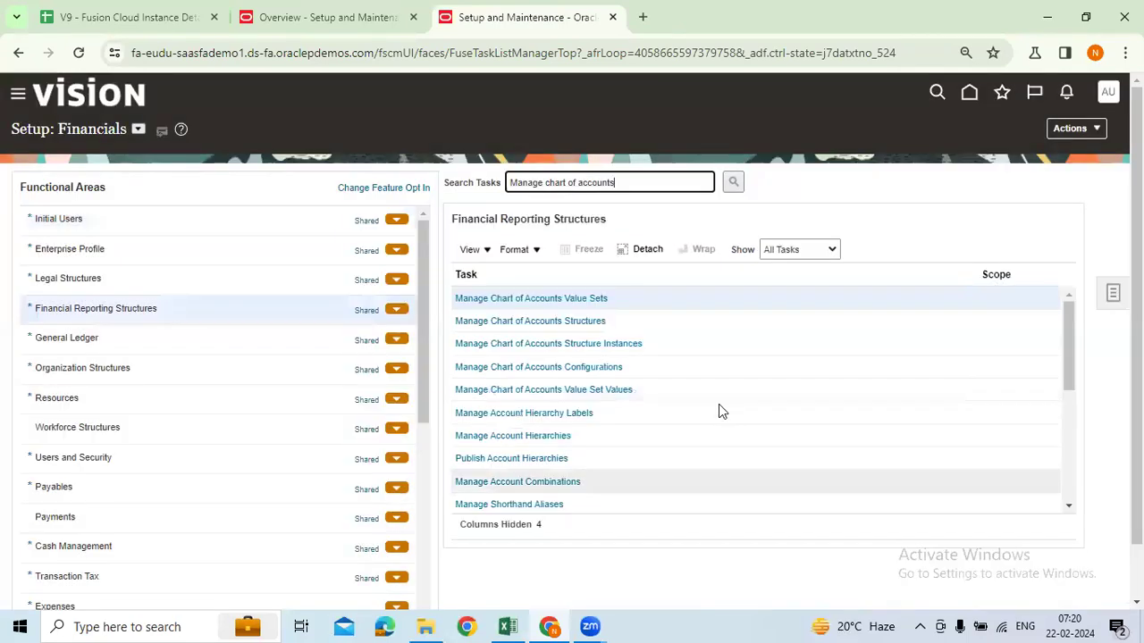
# Step: In the implementation project's browser tab, search the tasks for "Manage chart of account" and open the Manage Chart of Accounts Value Sets task
pyautogui.click(340, 26)
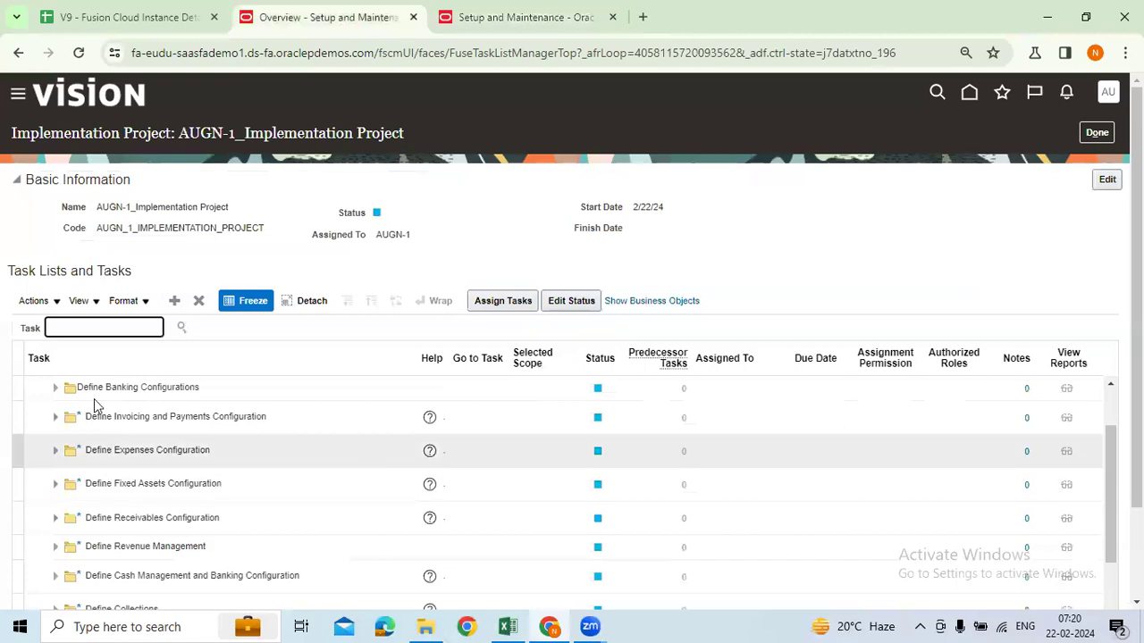
pyautogui.write('Manage chart of a')
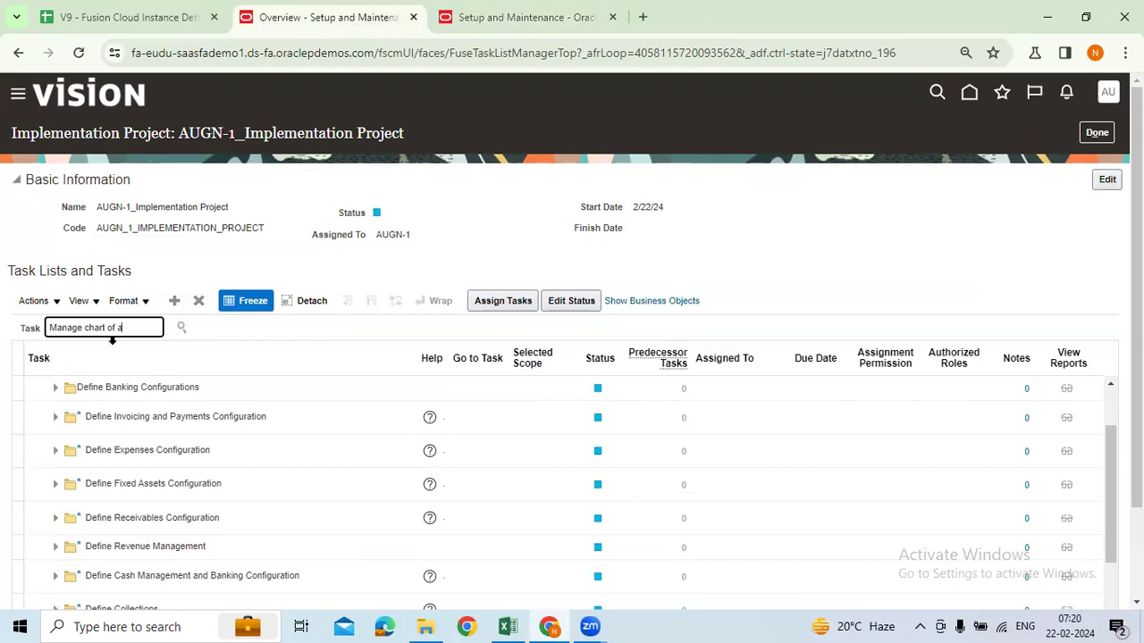
pyautogui.write('ccount')
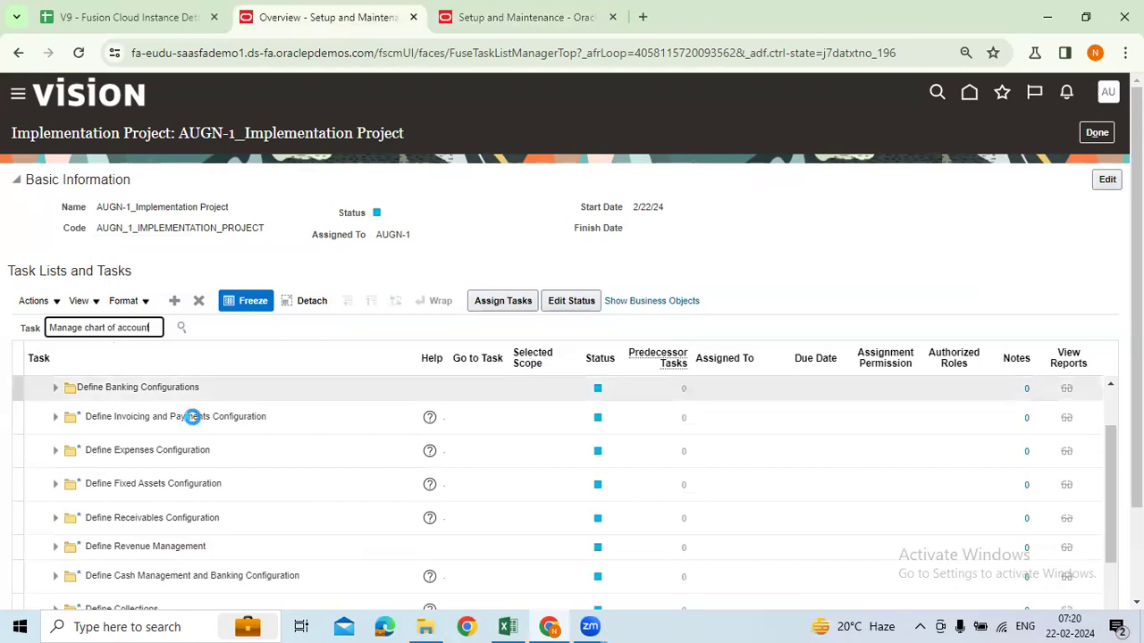
pyautogui.press('Return')
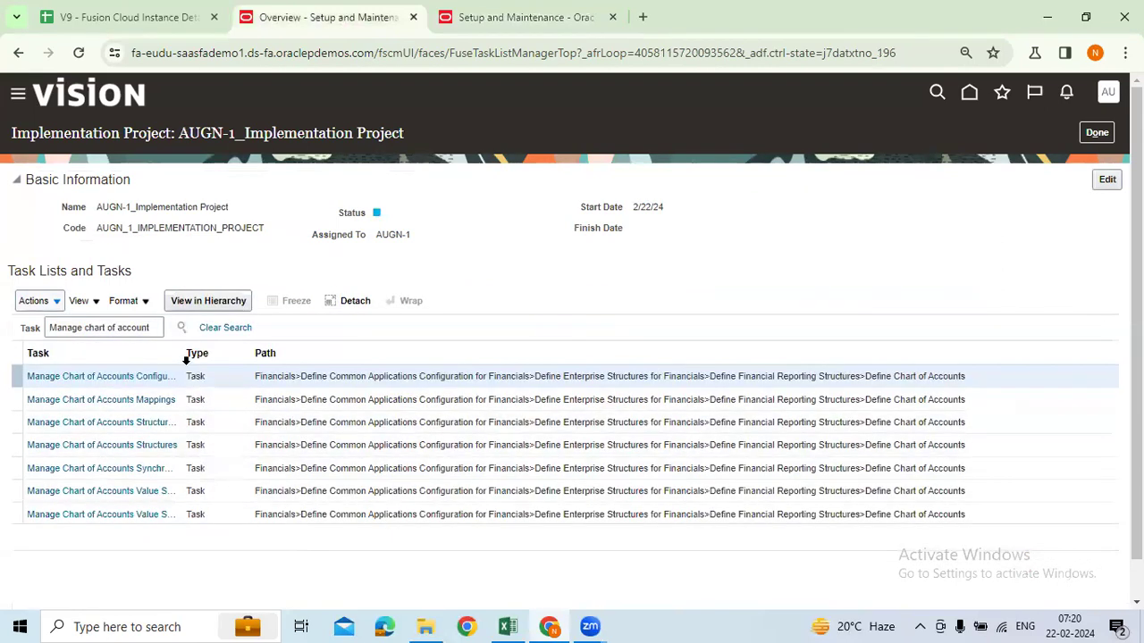
pyautogui.moveTo(179, 357); pyautogui.dragTo(239, 355)
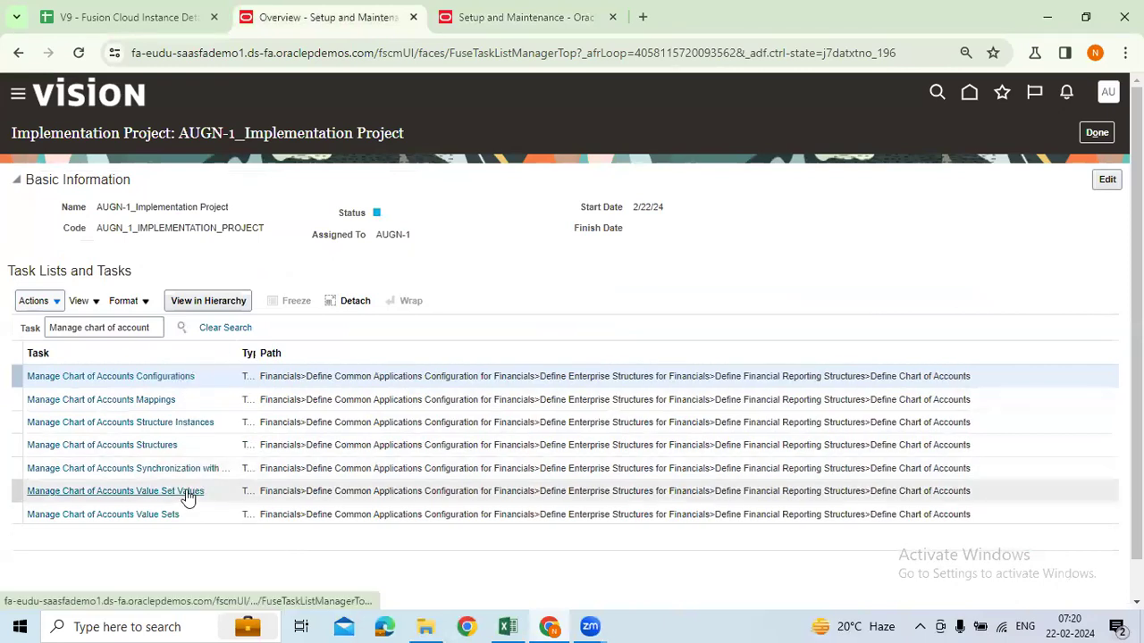
pyautogui.click(165, 516)
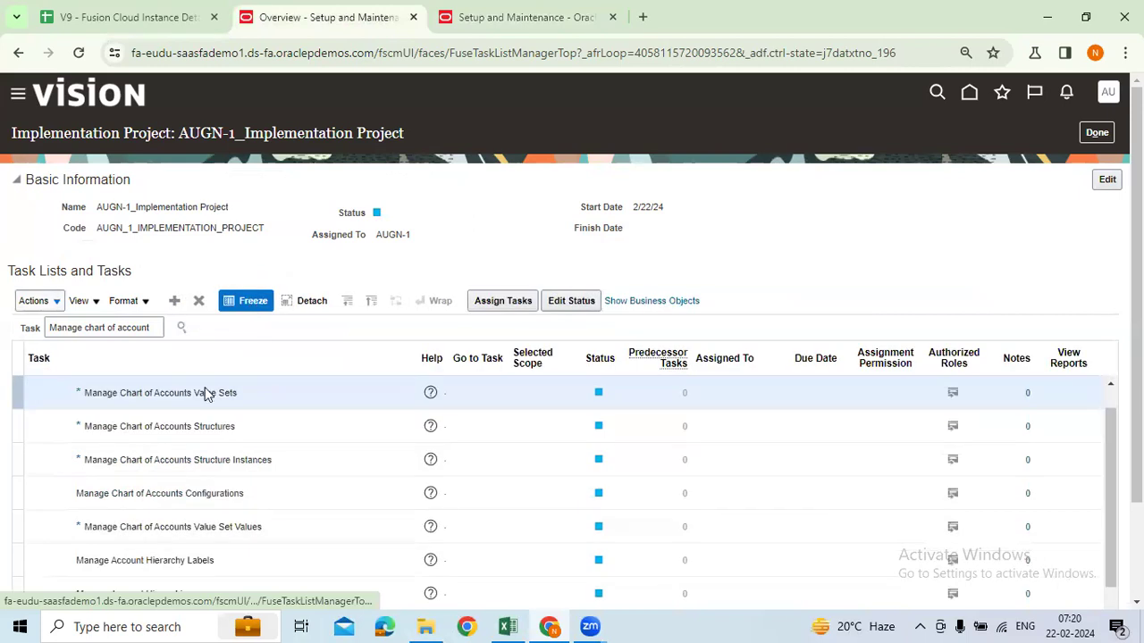
pyautogui.click(476, 393)
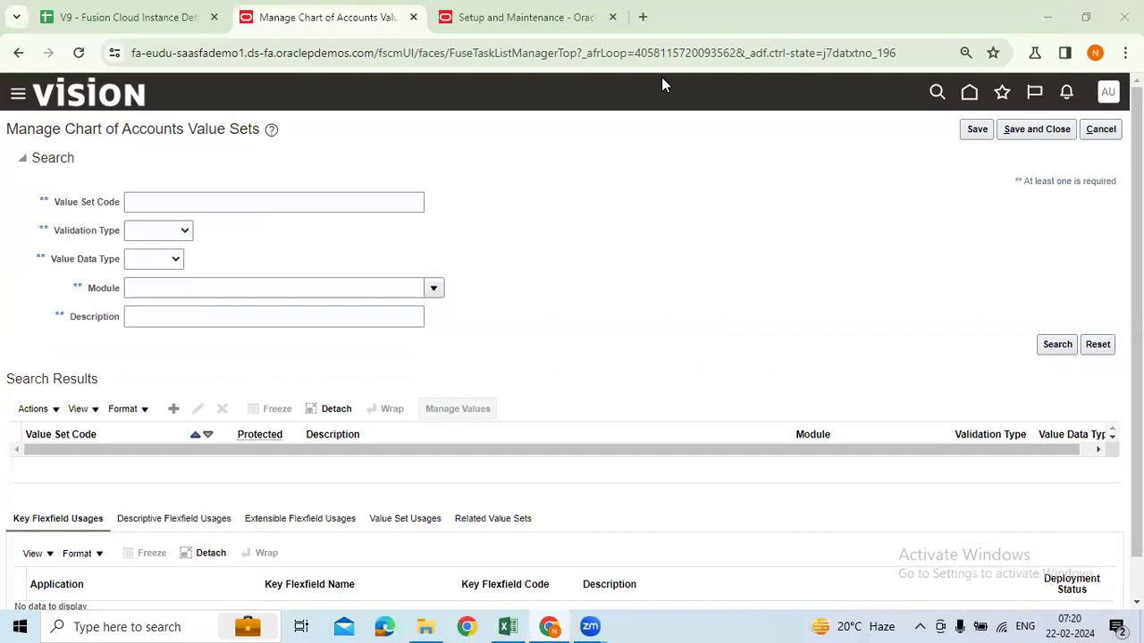
# Step: Return to the Setup: Financials browser tab and open Manage Chart of Accounts Value Sets from the Financial Reporting Structures tasks
pyautogui.click(500, 17)
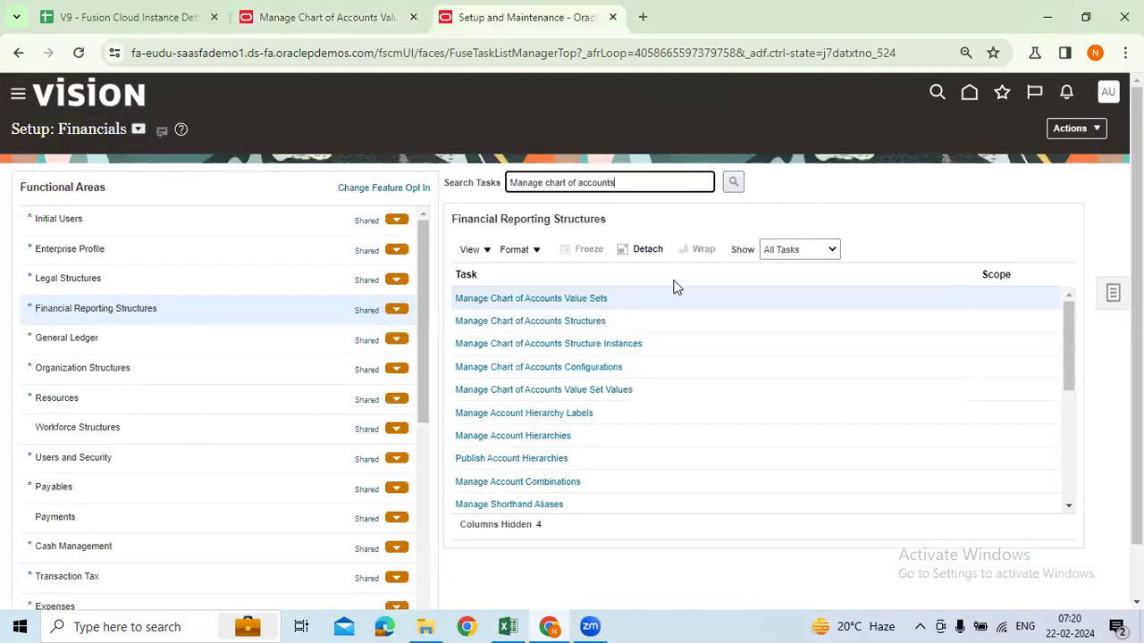
pyautogui.click(854, 198)
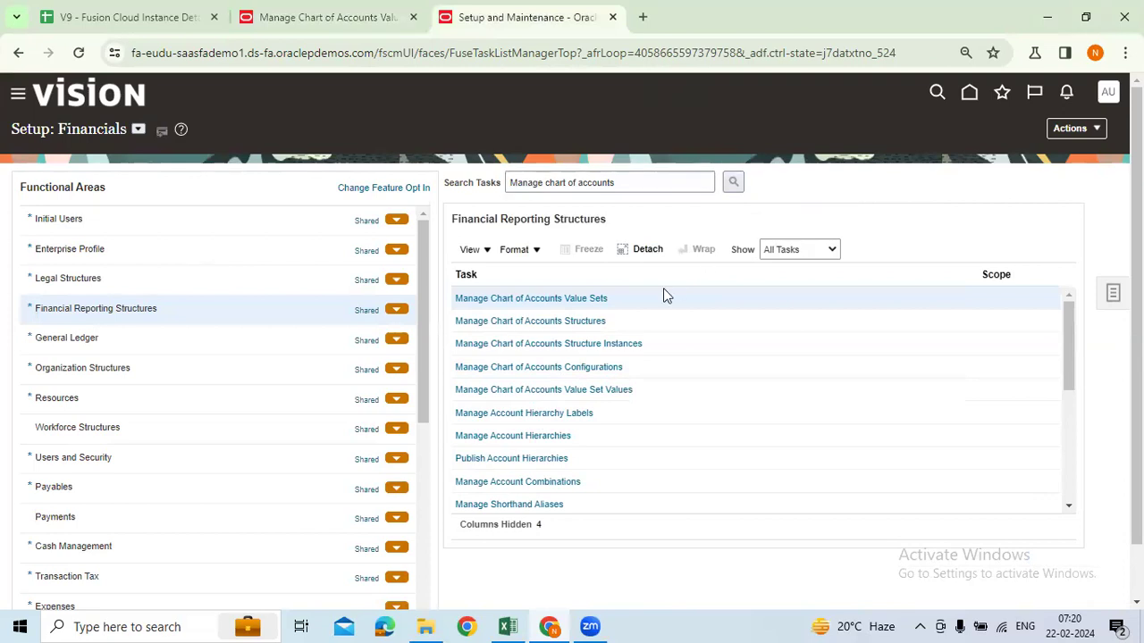
pyautogui.click(564, 301)
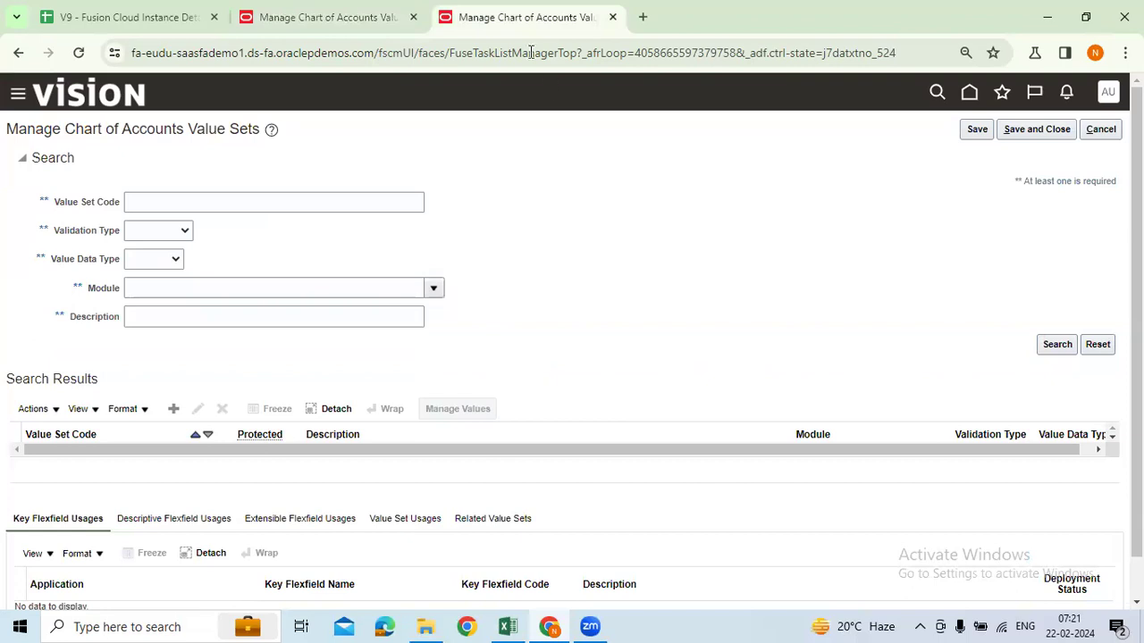
# Step: Duplicate the current browser tab for another Oracle Fusion session and compare the two open Manage Chart of Accounts Value Sets pages
pyautogui.rightClick(527, 18)
pyautogui.click(566, 169)
pyautogui.click(327, 17)
pyautogui.click(472, 21)
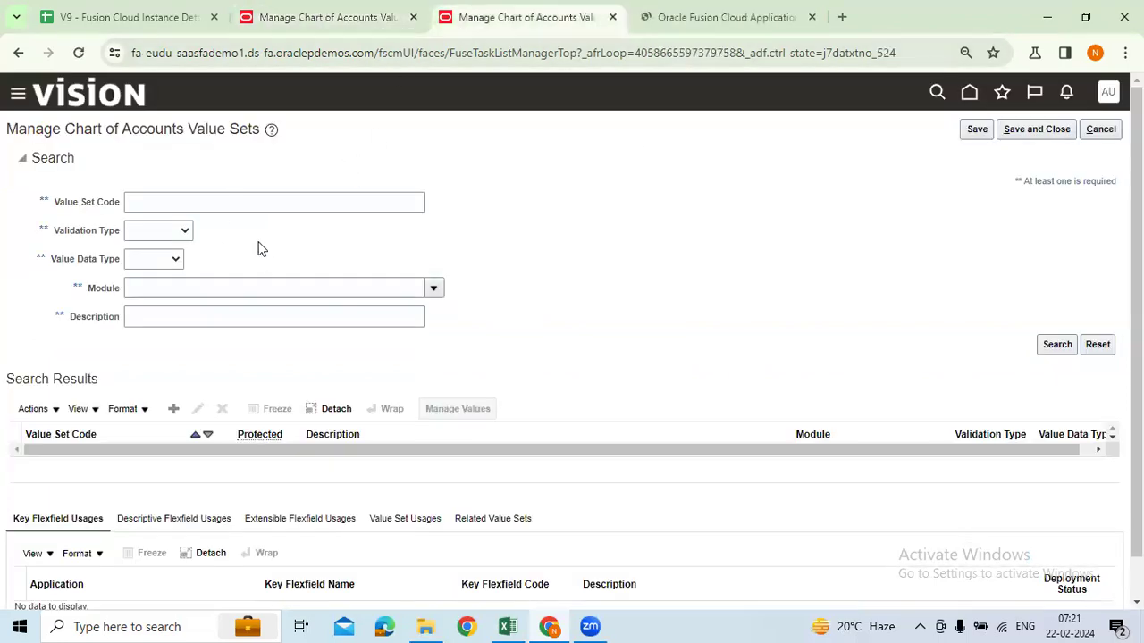
pyautogui.click(711, 15)
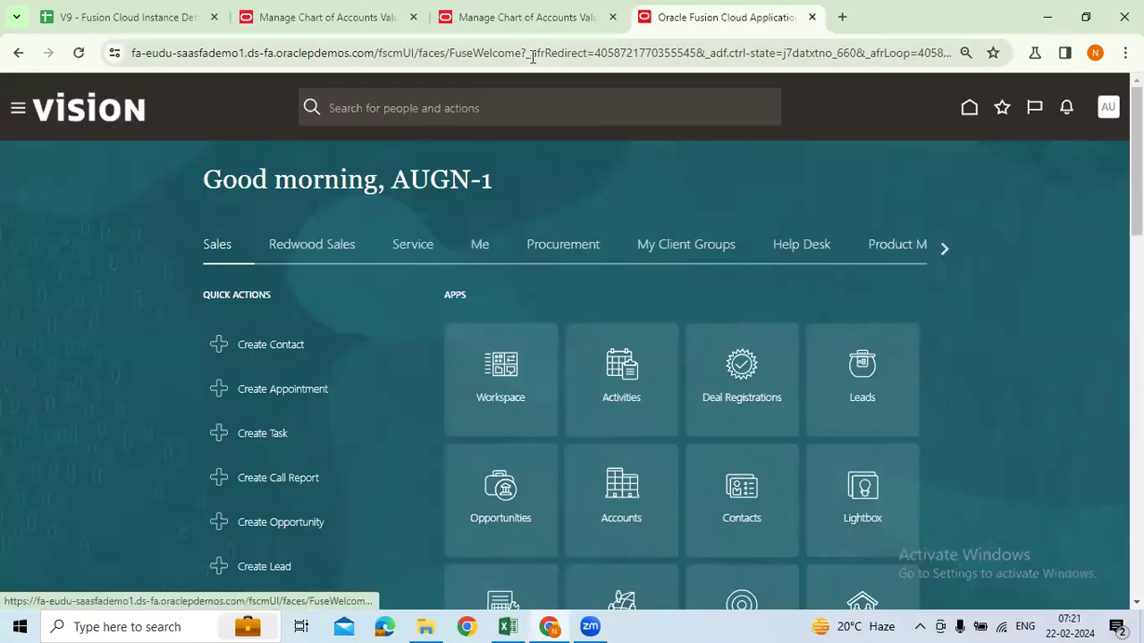
pyautogui.click(519, 22)
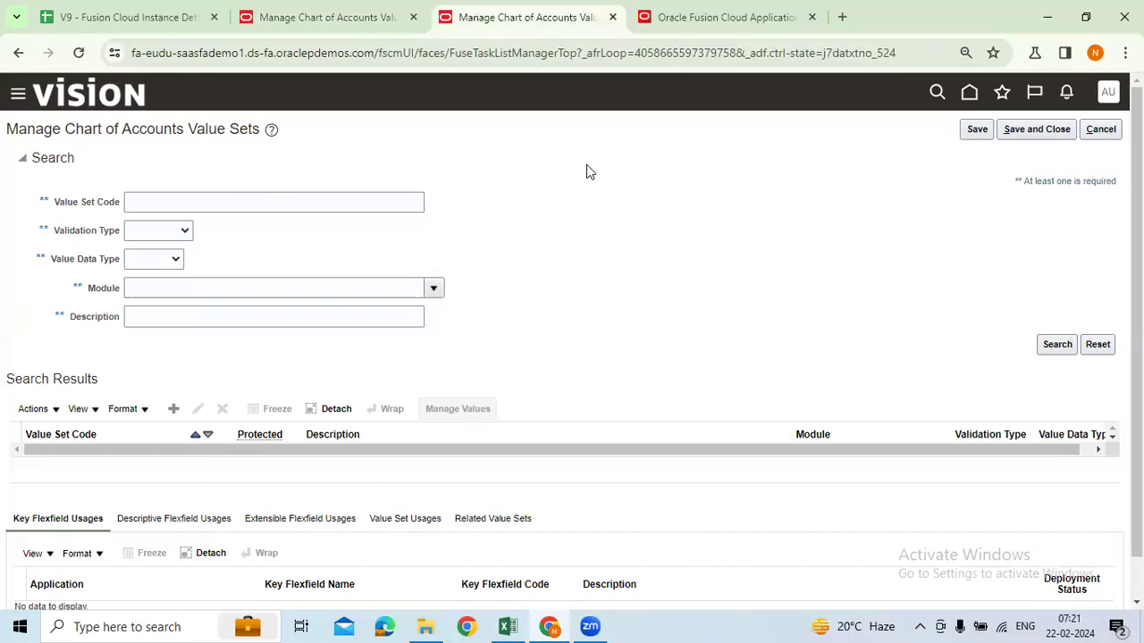
pyautogui.click(314, 17)
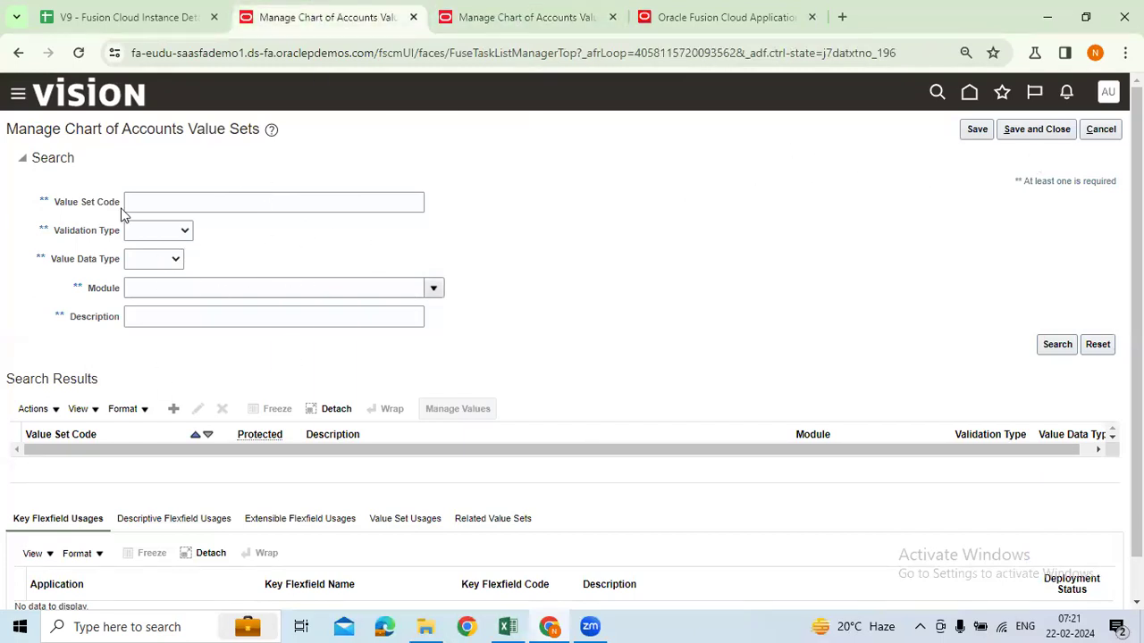
# Step: In the new Oracle Fusion browser tab, open Setup and Maintenance and go to its general Search page
pyautogui.click(703, 20)
pyautogui.click(1097, 114)
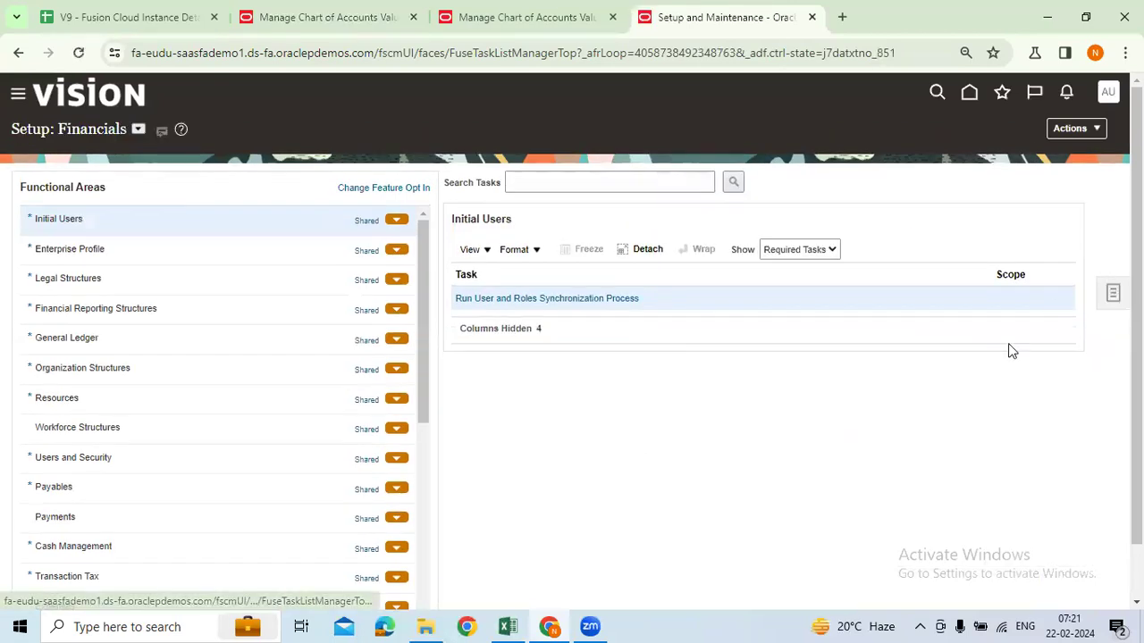
pyautogui.click(986, 298)
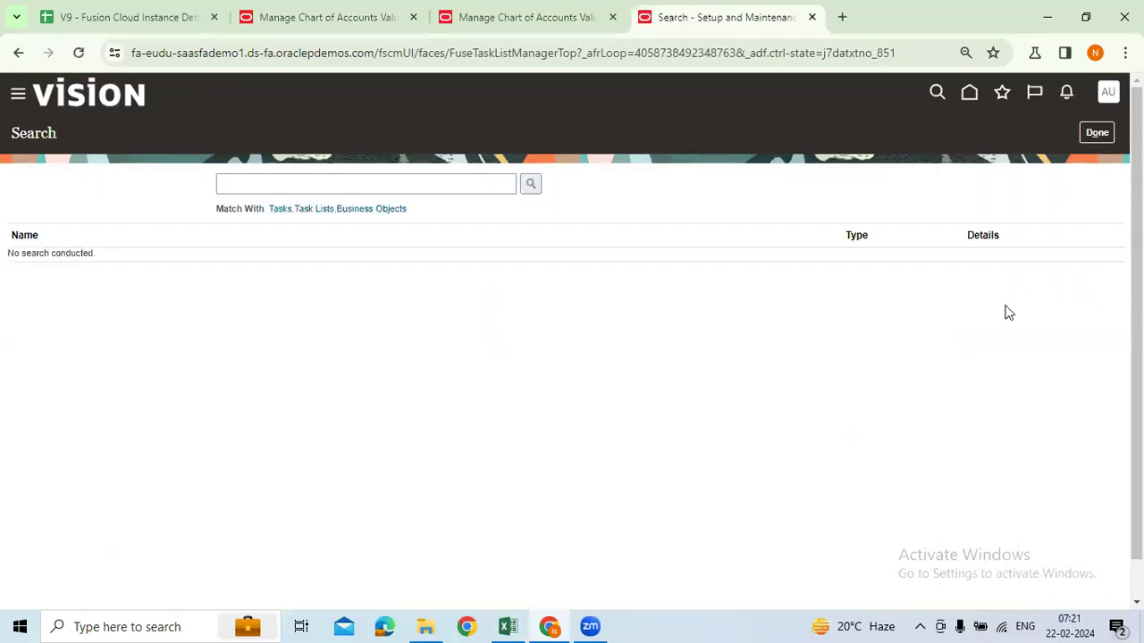
# Step: Search for "Manage chart of accounts" and open the Manage Chart of Accounts Value Sets task from the results
pyautogui.click(445, 186)
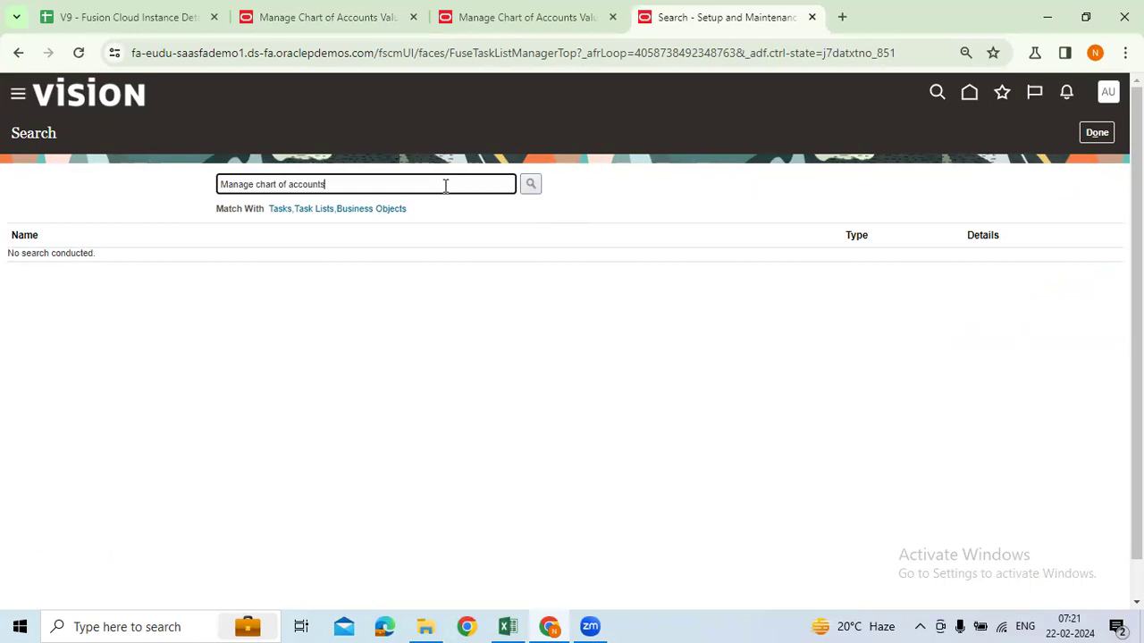
pyautogui.press('Return')
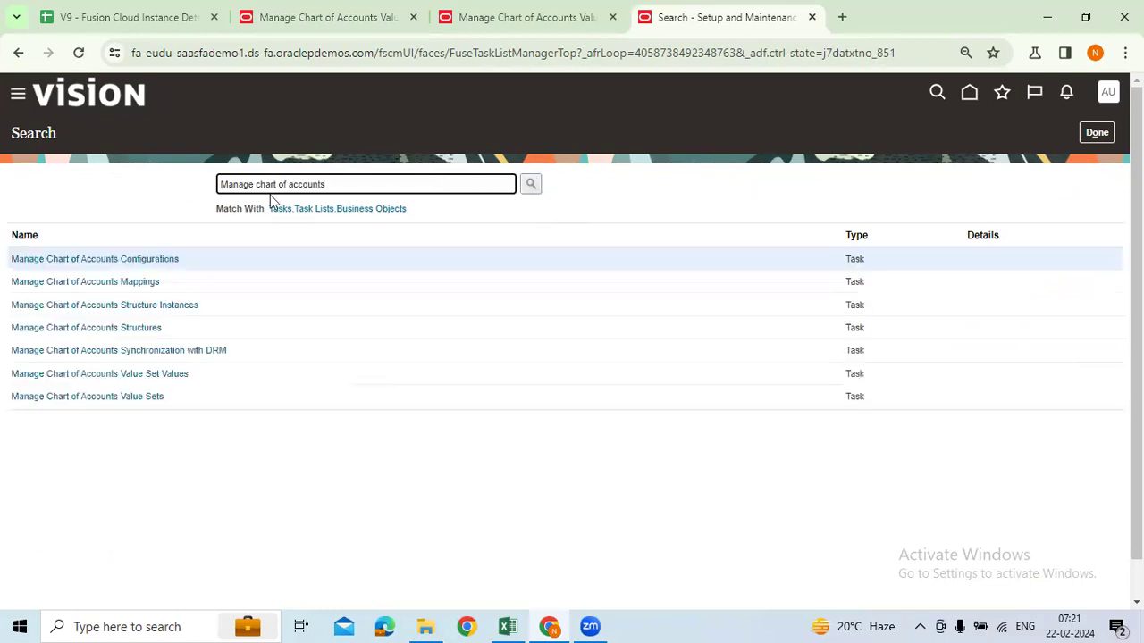
pyautogui.moveTo(341, 188); pyautogui.dragTo(218, 186)
pyautogui.moveTo(335, 183); pyautogui.dragTo(195, 184)
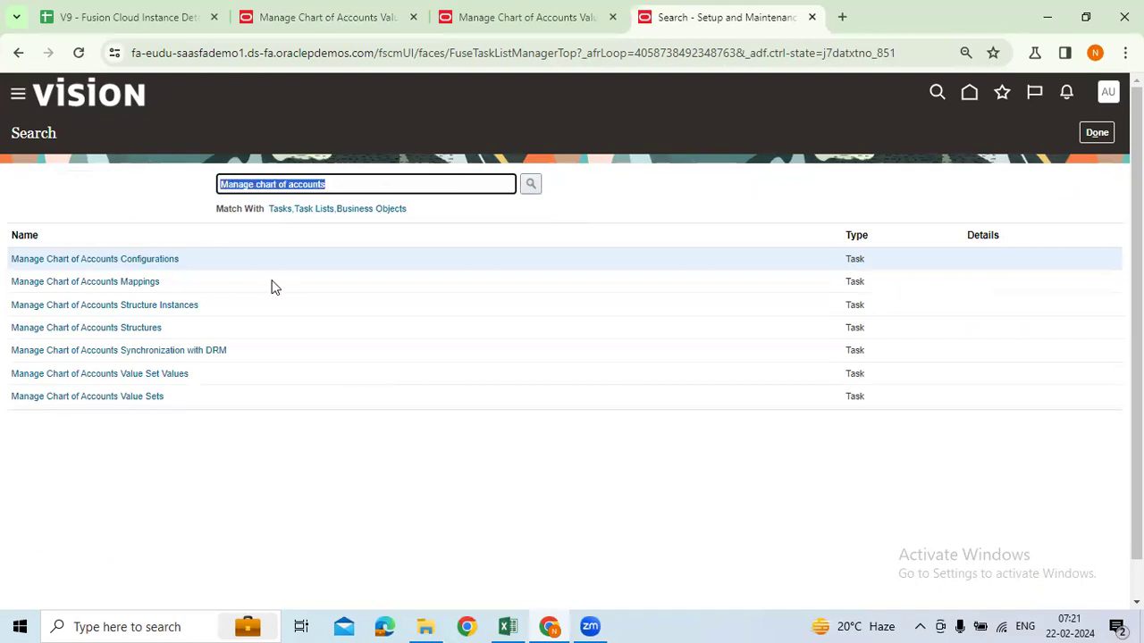
pyautogui.click(149, 397)
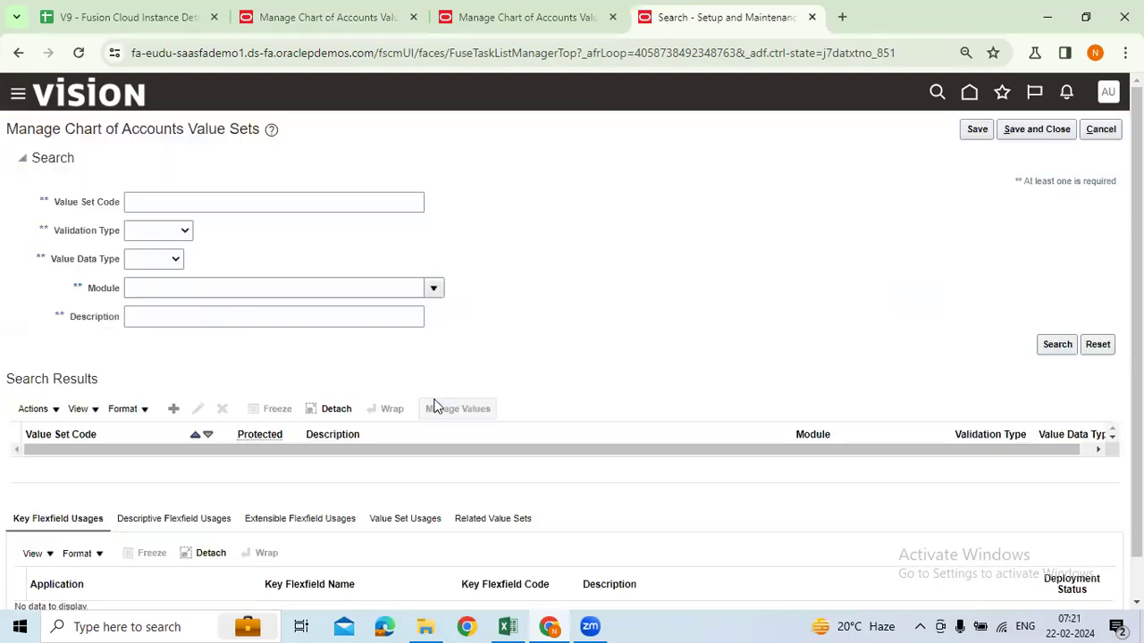
# Step: Compare the Manage Chart of Accounts Value Sets page across the three Oracle Fusion browser tabs
pyautogui.click(338, 16)
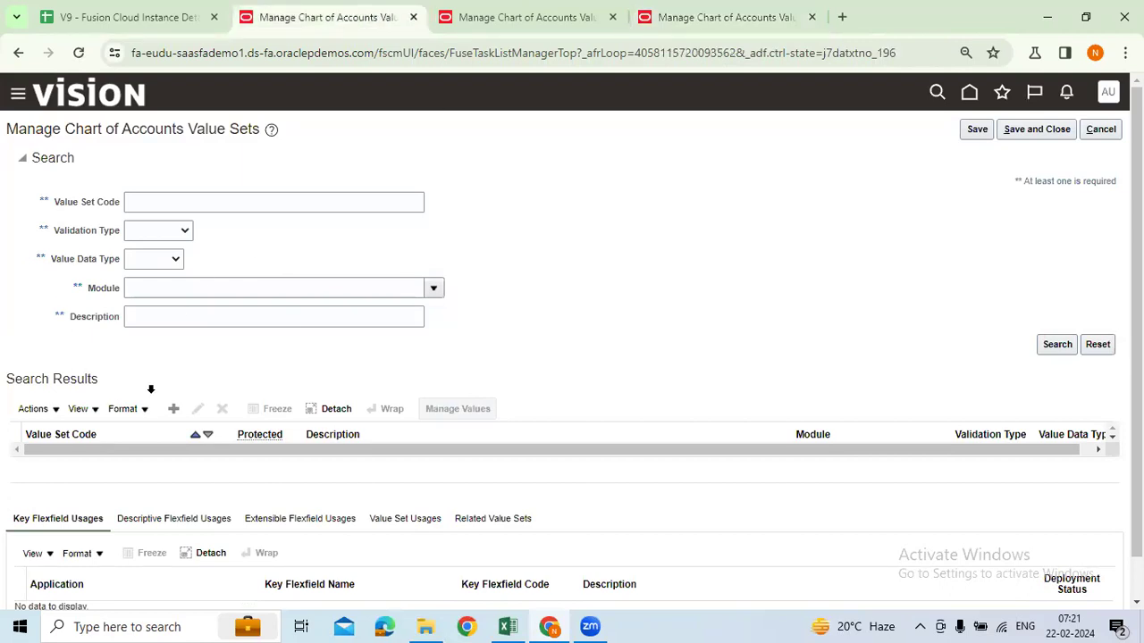
pyautogui.click(487, 22)
pyautogui.click(689, 22)
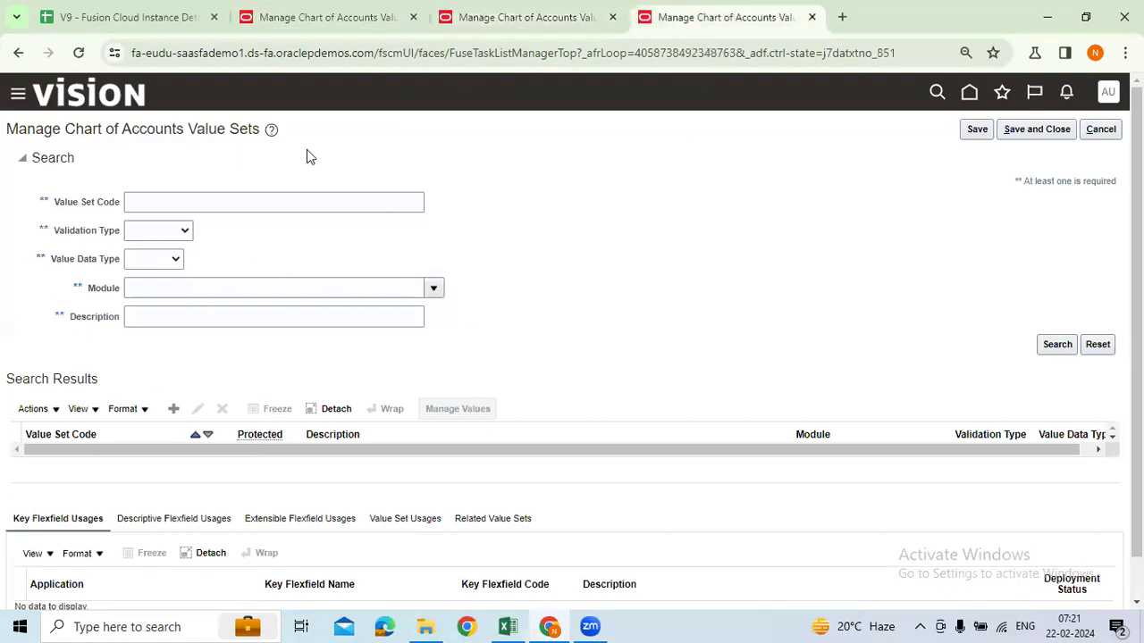
pyautogui.click(313, 20)
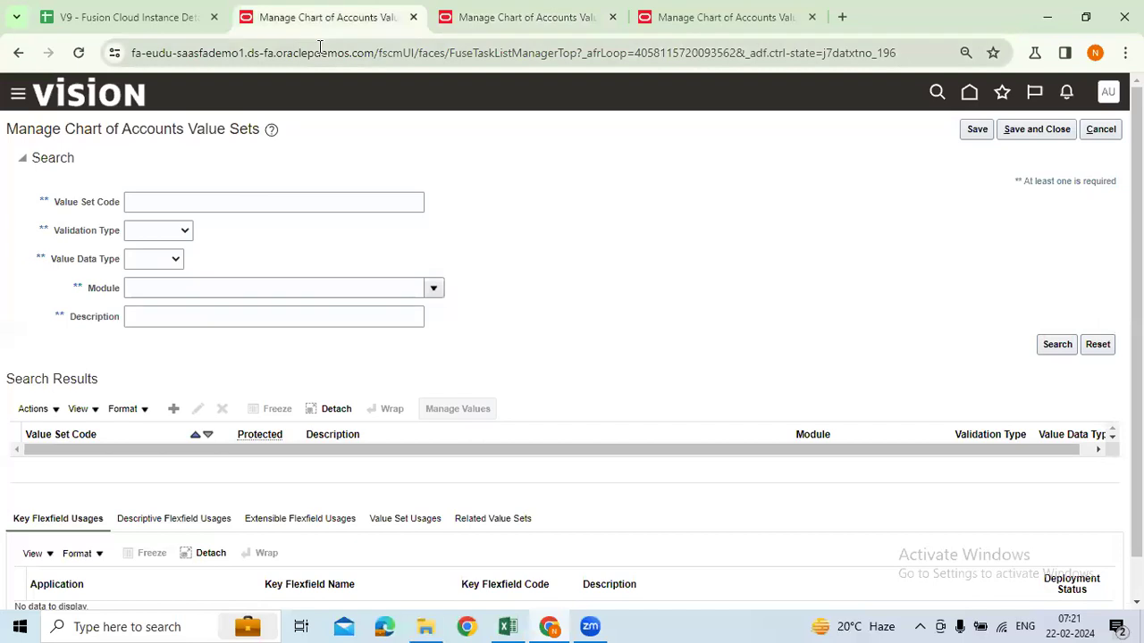
pyautogui.click(490, 20)
pyautogui.click(731, 25)
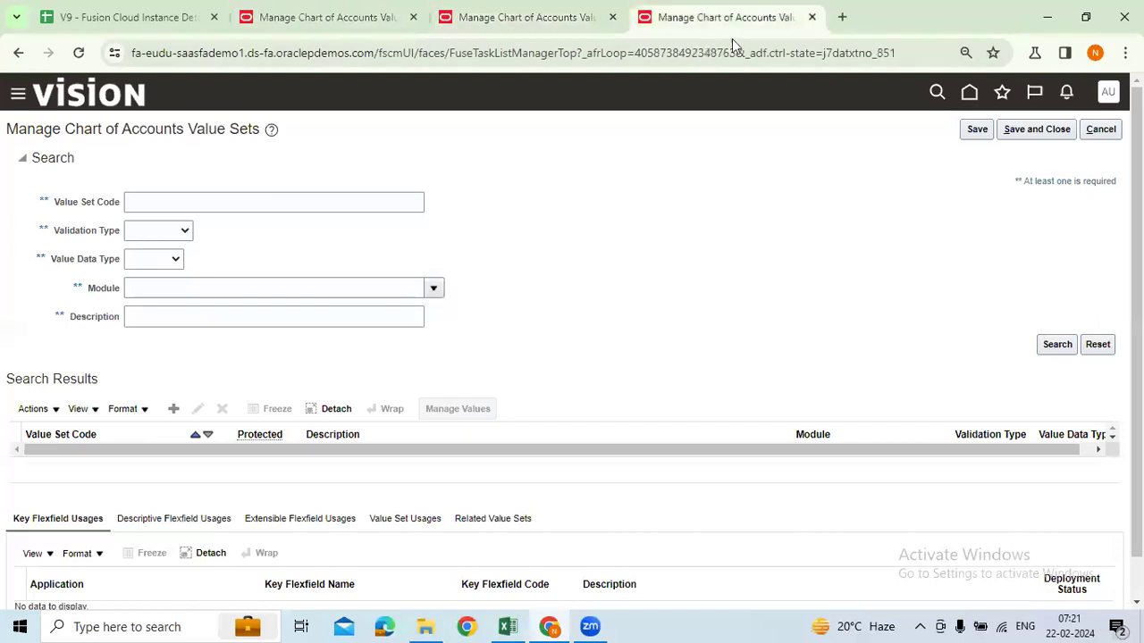
# Step: Leave the Value Sets page and task search in the third Oracle Fusion tab, and the Value Sets page in the first
pyautogui.click(1094, 138)
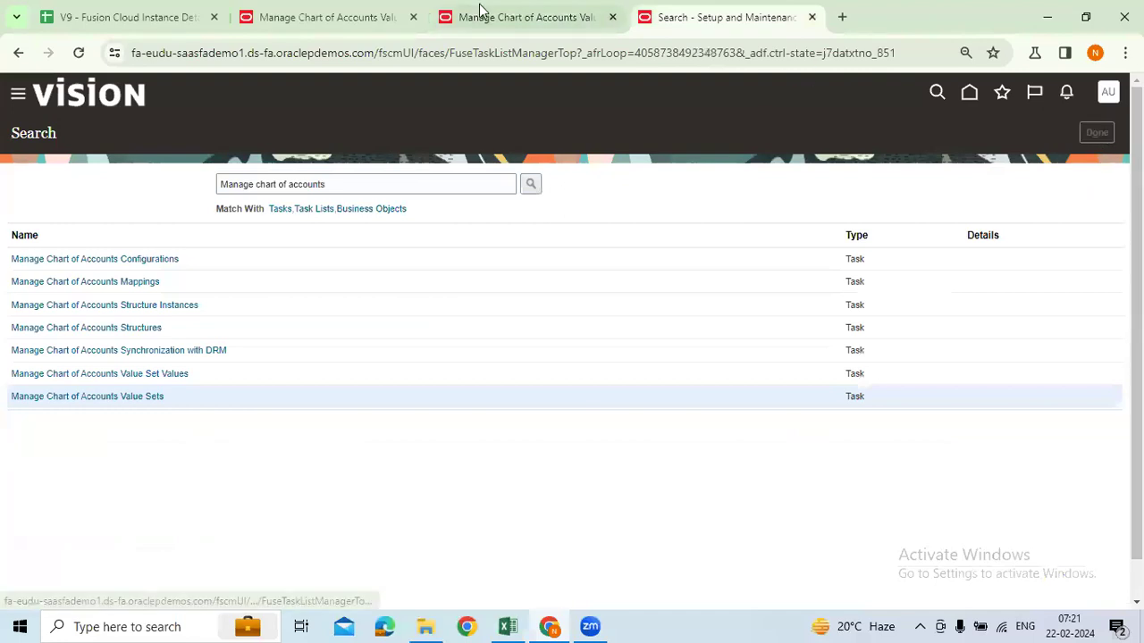
pyautogui.click(398, 18)
pyautogui.click(1071, 135)
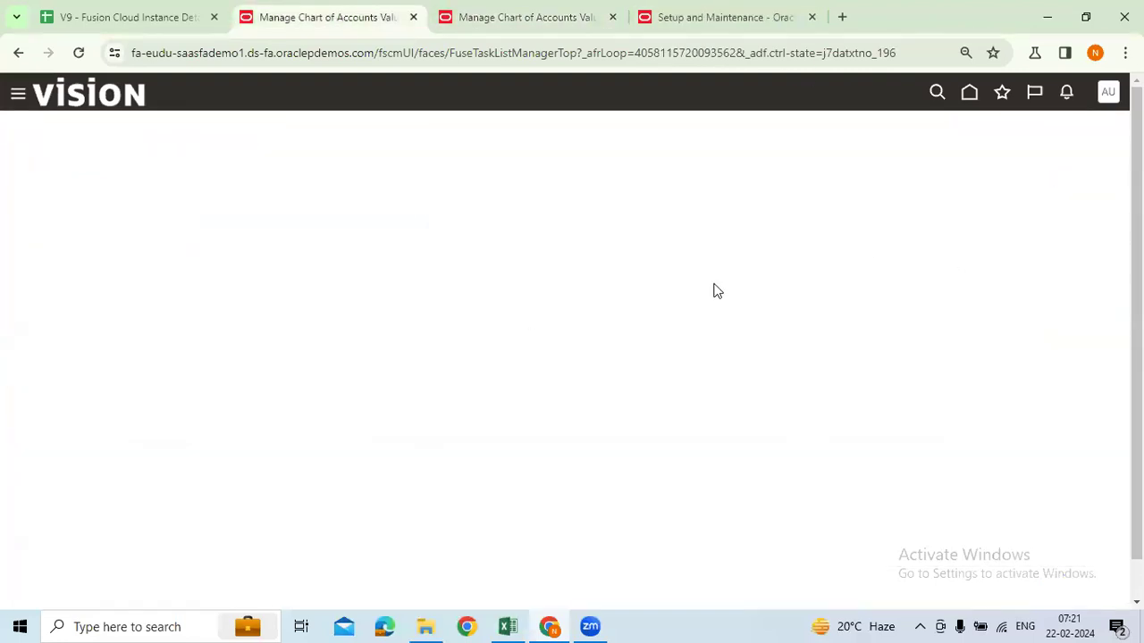
# Step: Reopen Setup and Maintenance for Financials in the first Oracle Fusion browser tab
pyautogui.click(572, 56)
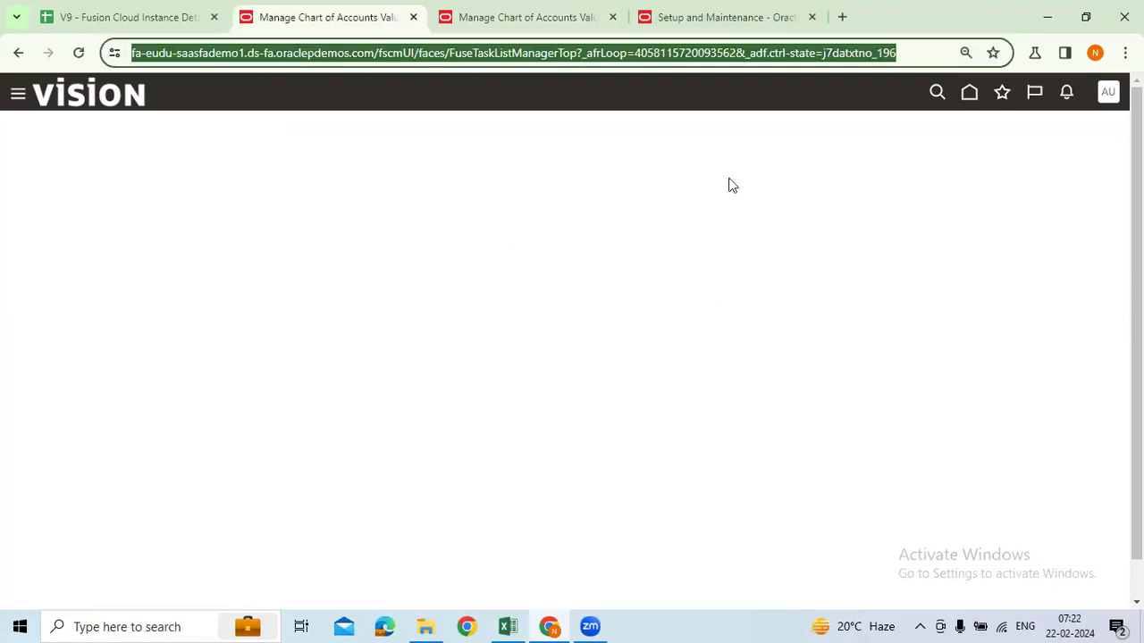
pyautogui.click(1108, 92)
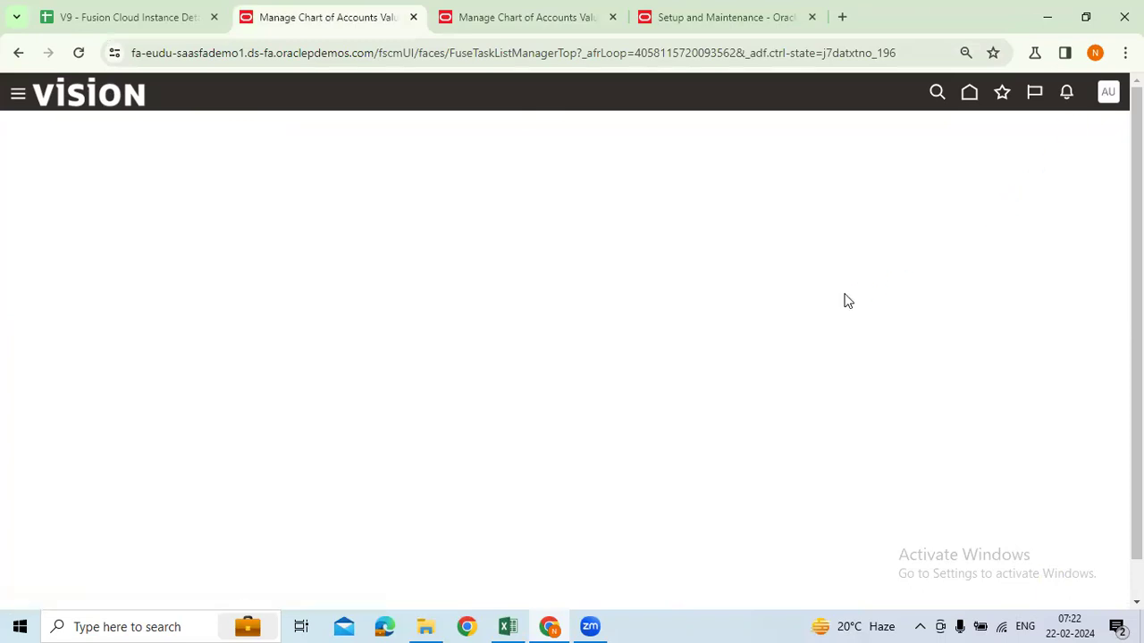
pyautogui.click(824, 324)
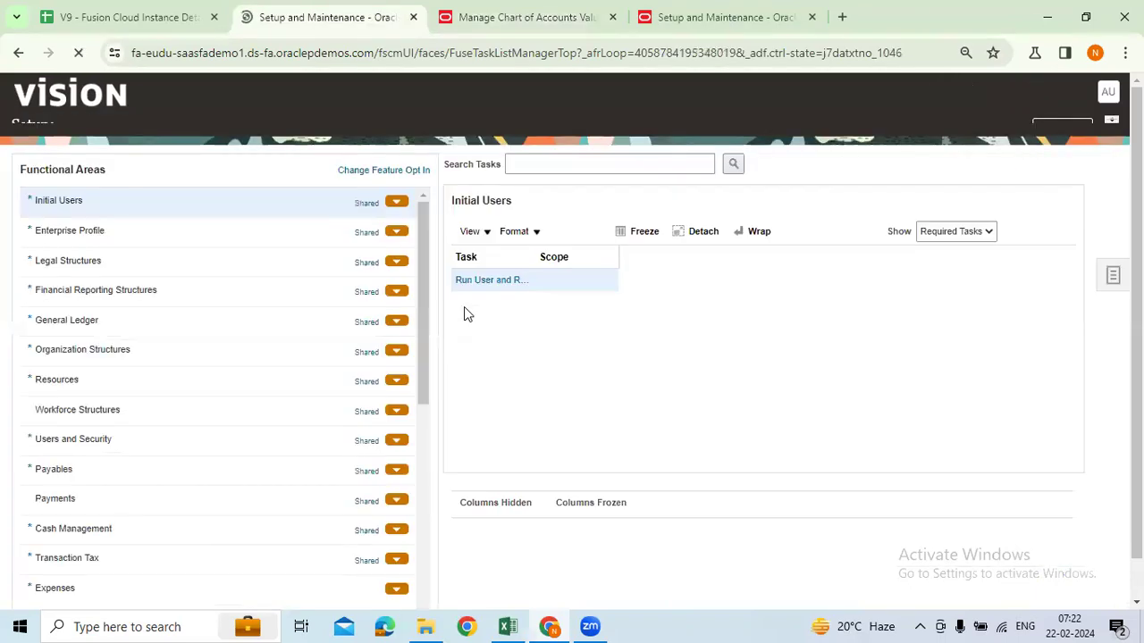
# Step: Open Manage Implementation Projects, visit the projects overview and return to the implementation projects list
pyautogui.click(1113, 294)
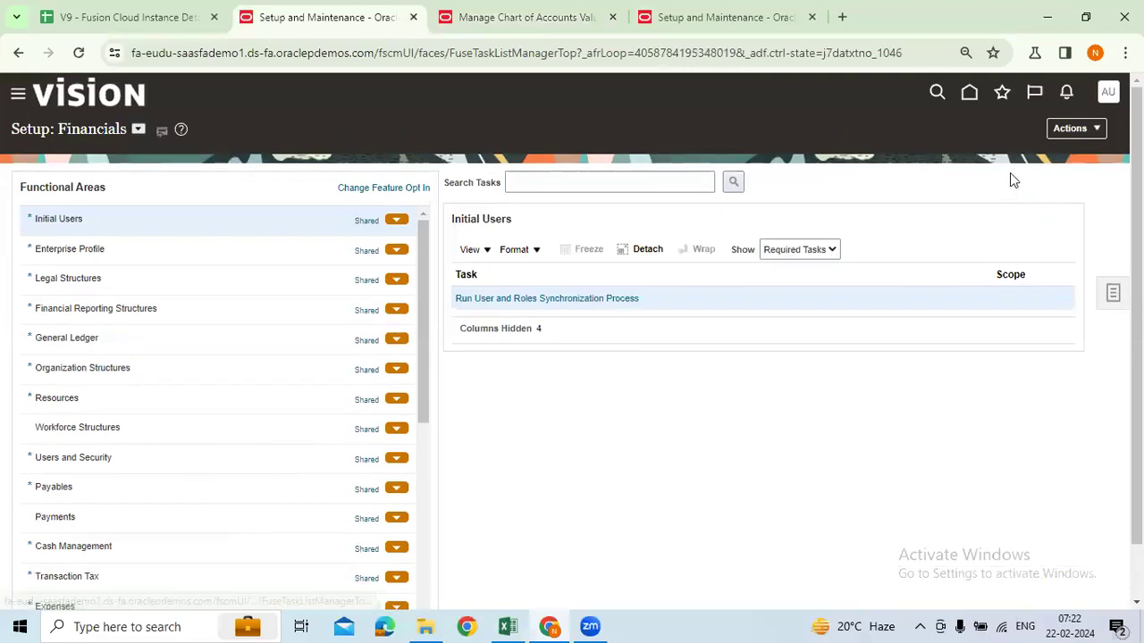
pyautogui.click(1028, 180)
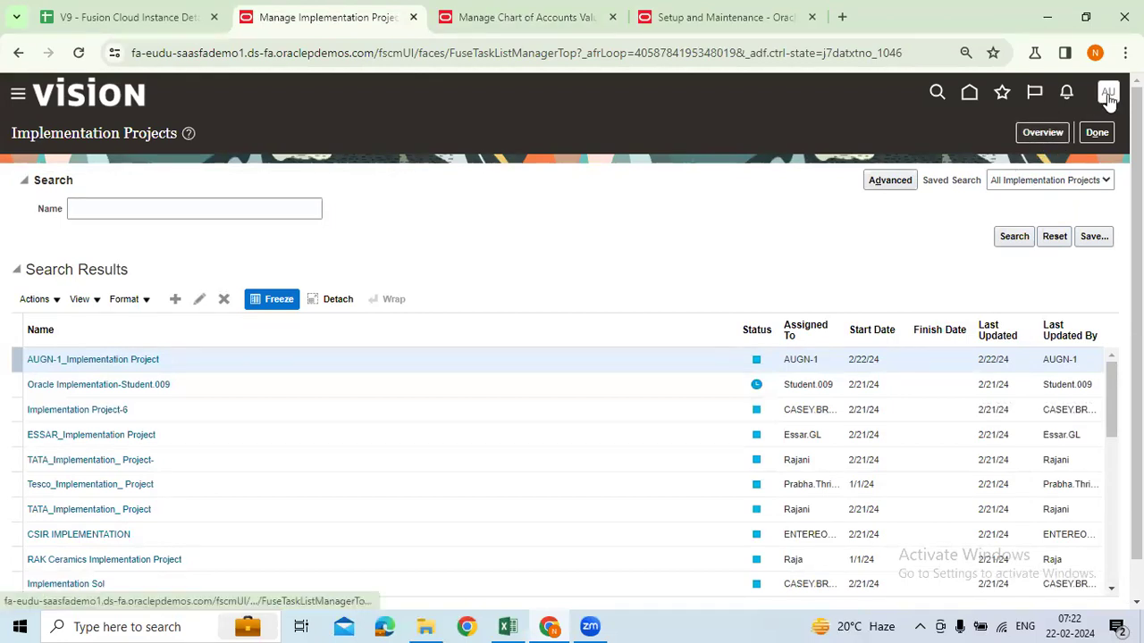
pyautogui.click(1044, 133)
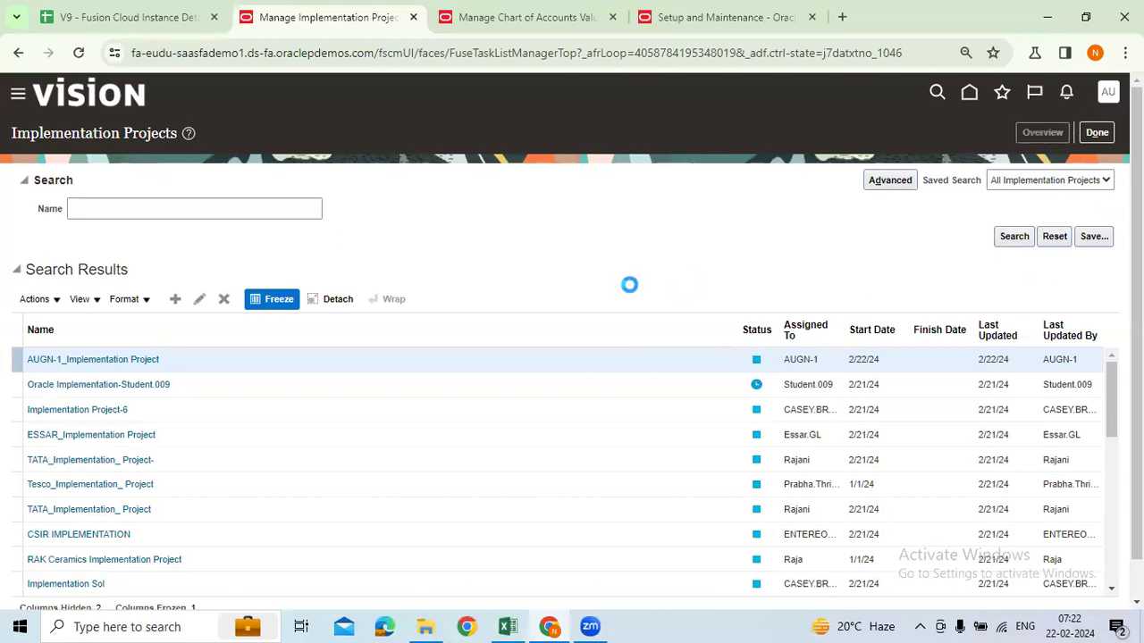
pyautogui.click(1096, 134)
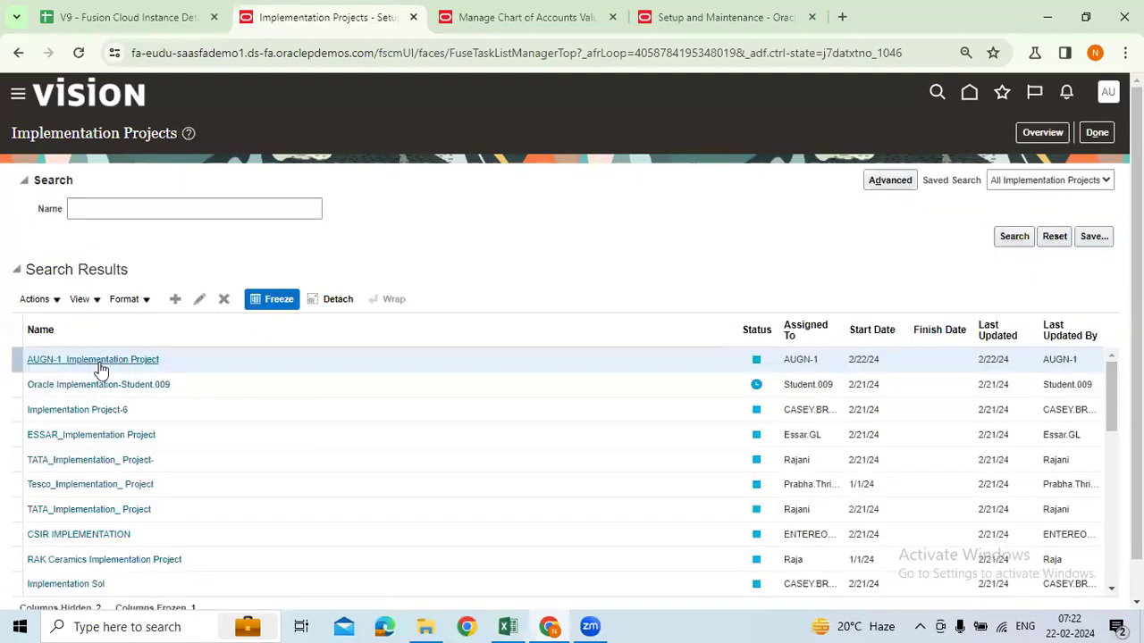
# Step: Open AUGN-1_Implementation Project and save its basic information with the status In Progress
pyautogui.click(101, 363)
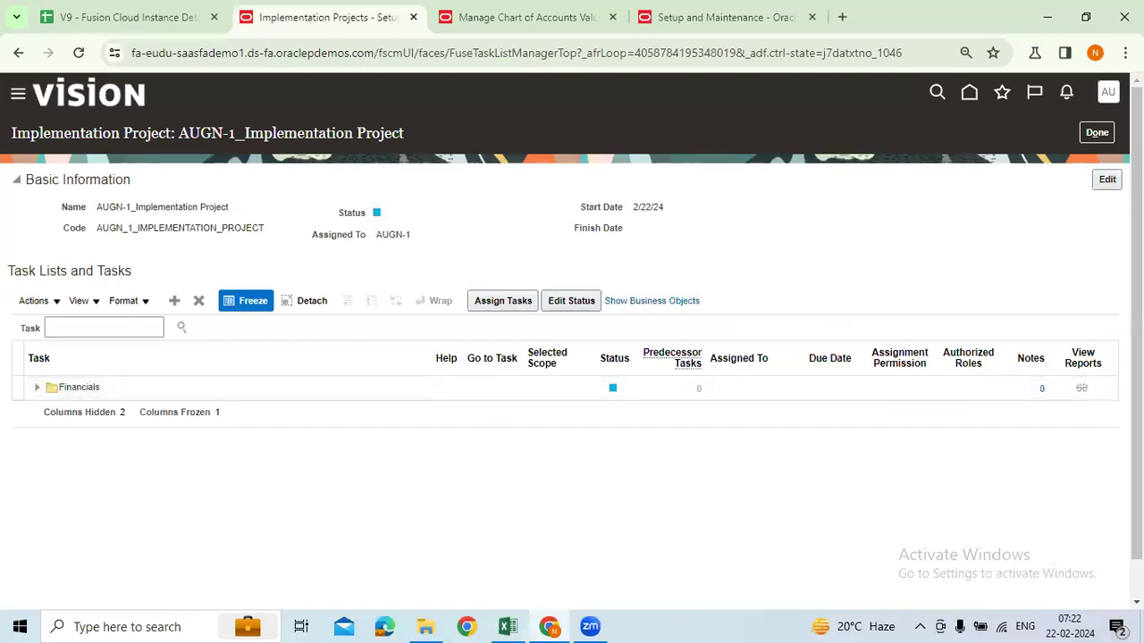
pyautogui.click(1107, 181)
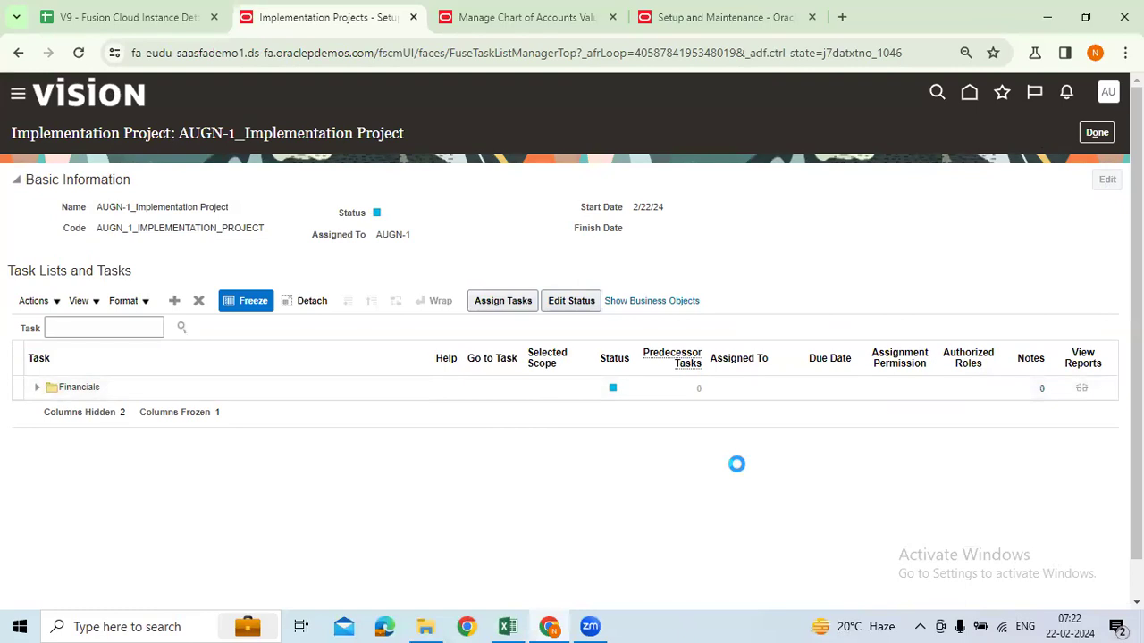
pyautogui.click(530, 342)
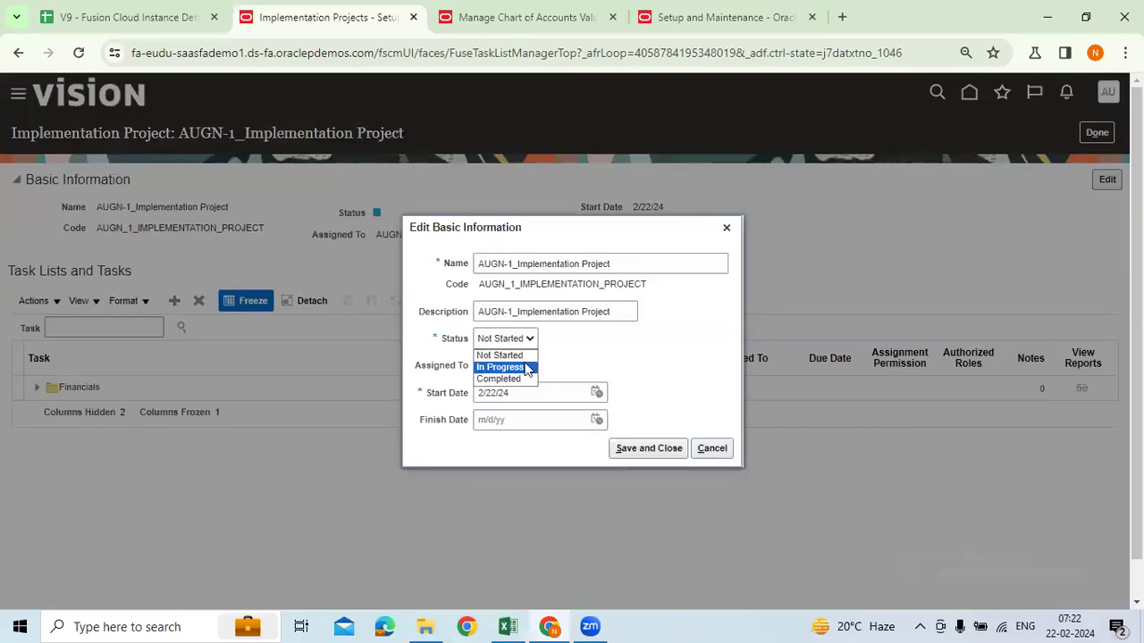
pyautogui.click(499, 367)
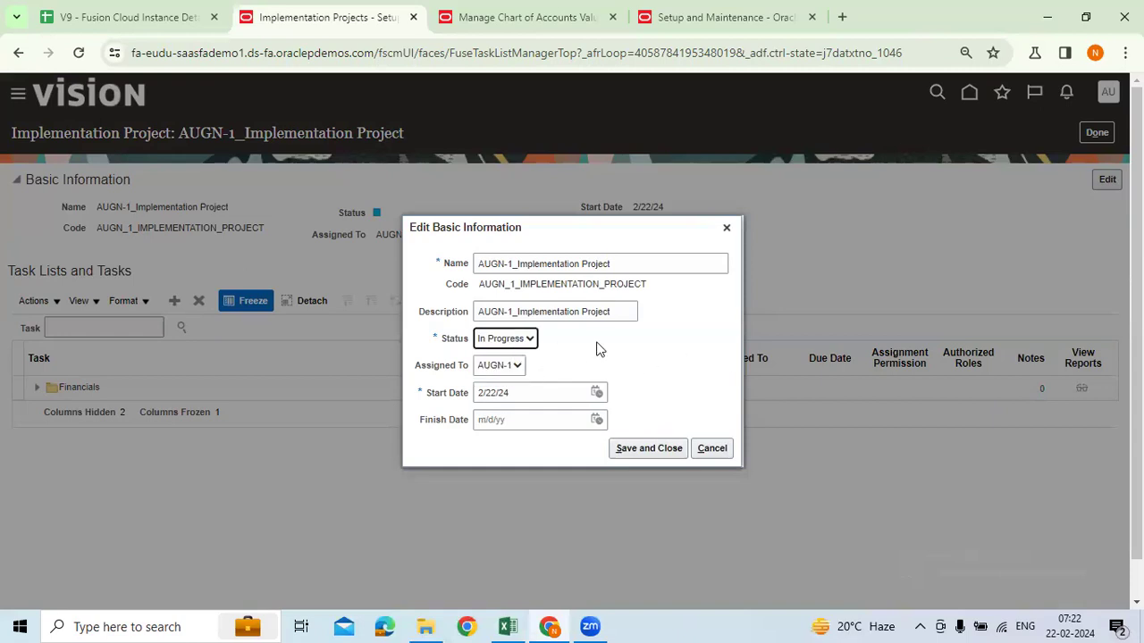
pyautogui.moveTo(416, 371); pyautogui.dragTo(476, 375)
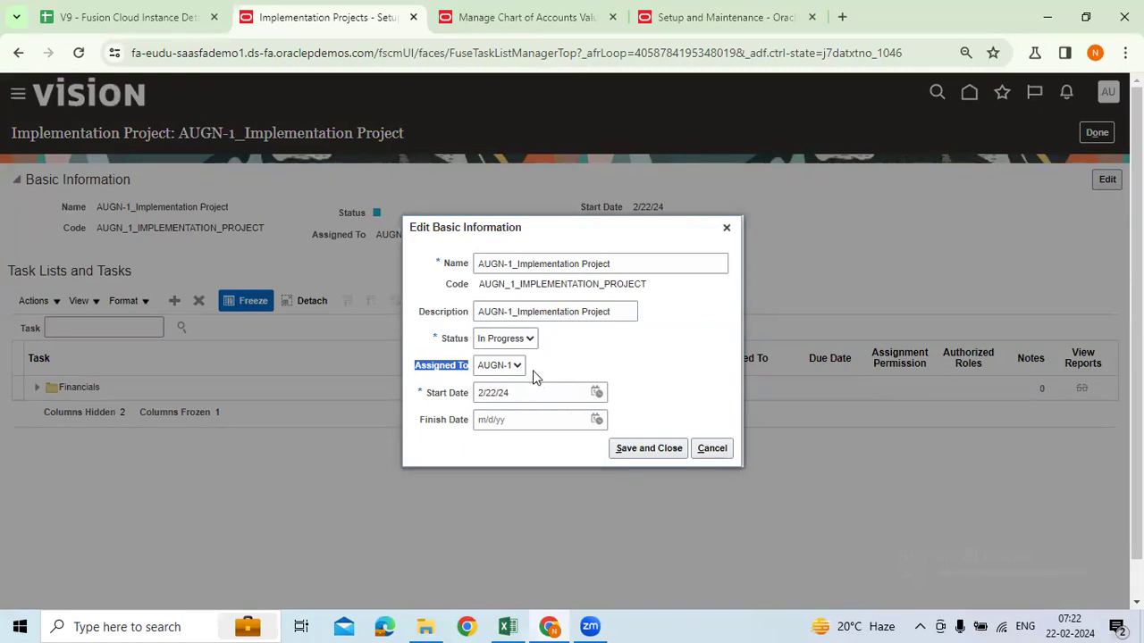
pyautogui.click(517, 366)
pyautogui.click(620, 418)
pyautogui.click(643, 447)
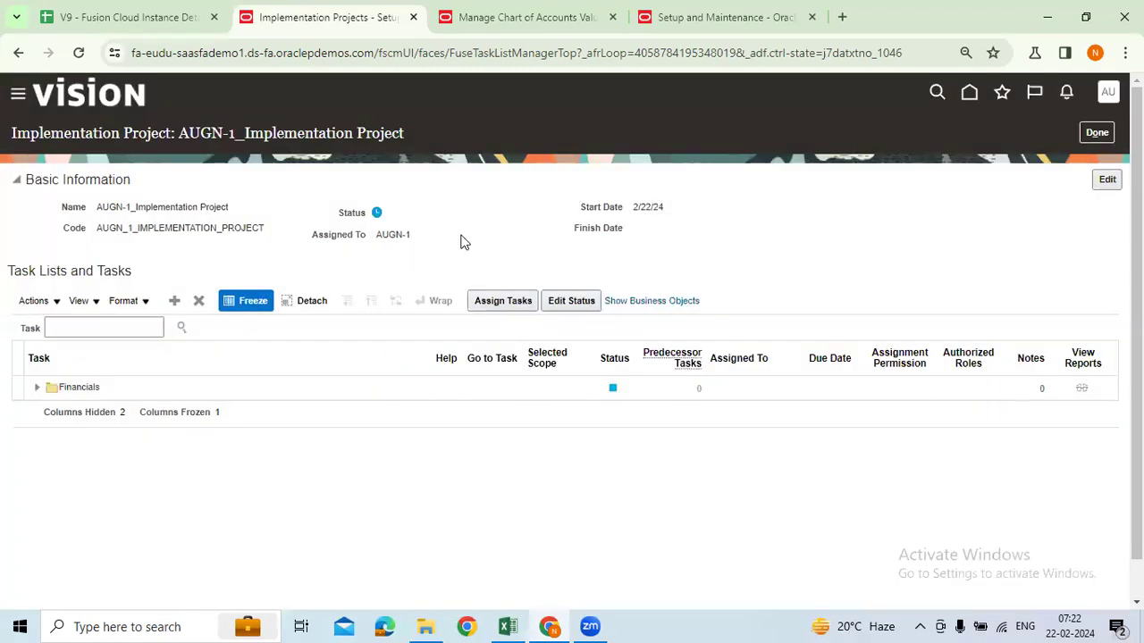
# Step: Review the assignee, start date and code in the project's basic information
pyautogui.tripleClick(382, 238)
pyautogui.tripleClick(647, 209)
pyautogui.moveTo(103, 230); pyautogui.dragTo(228, 233)
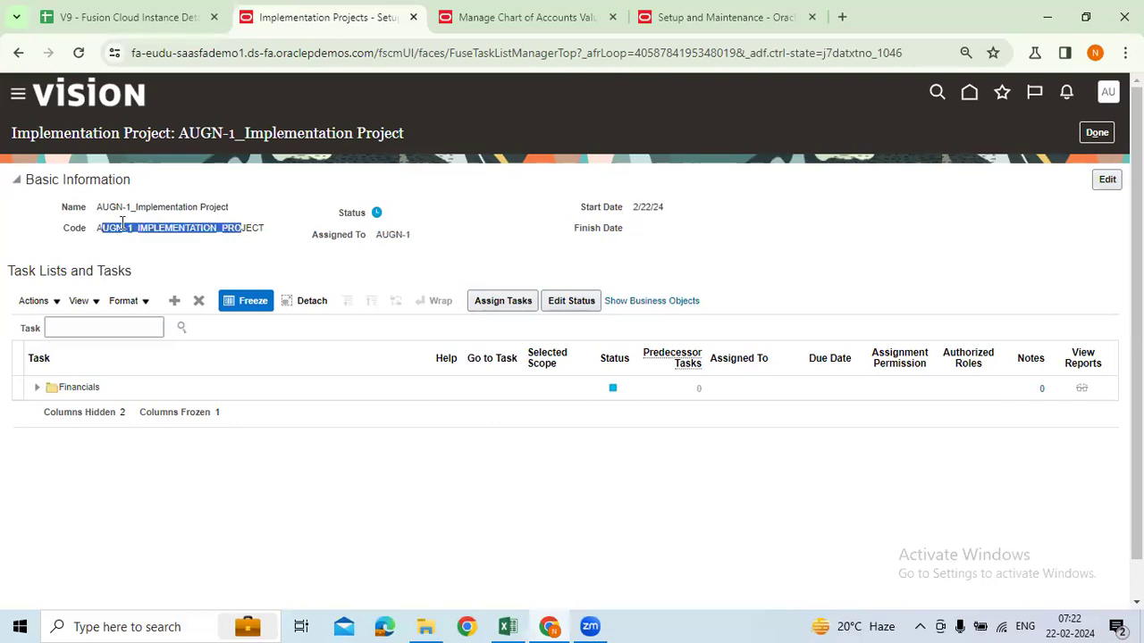
pyautogui.click(122, 225)
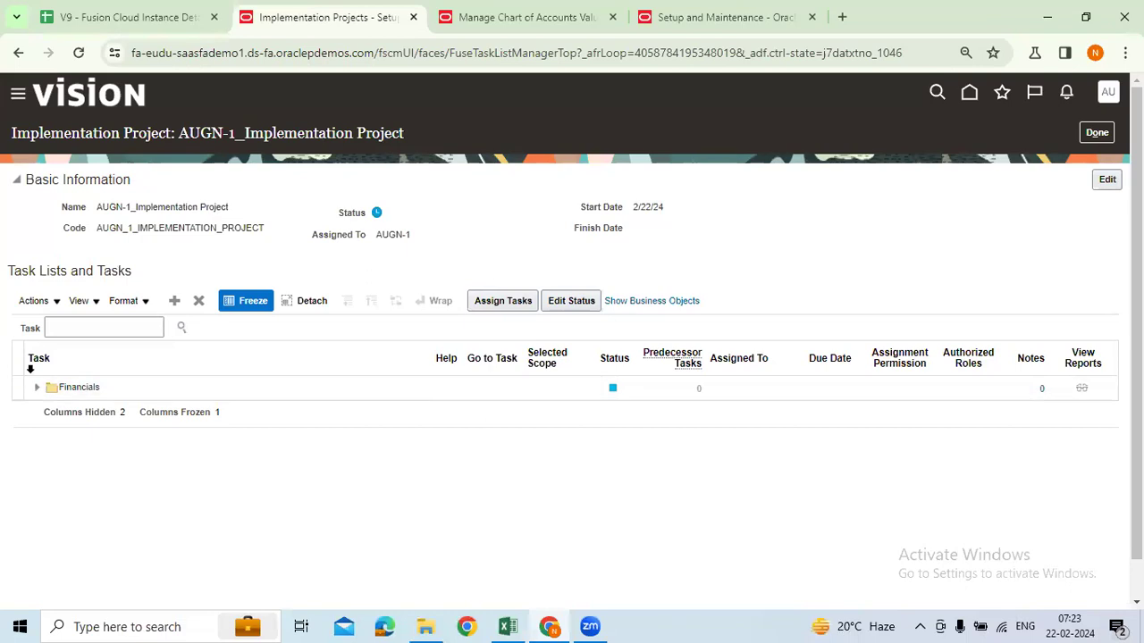
# Step: Expand the Financials task list and its Define Common Applications Configuration for Financials folder
pyautogui.click(37, 387)
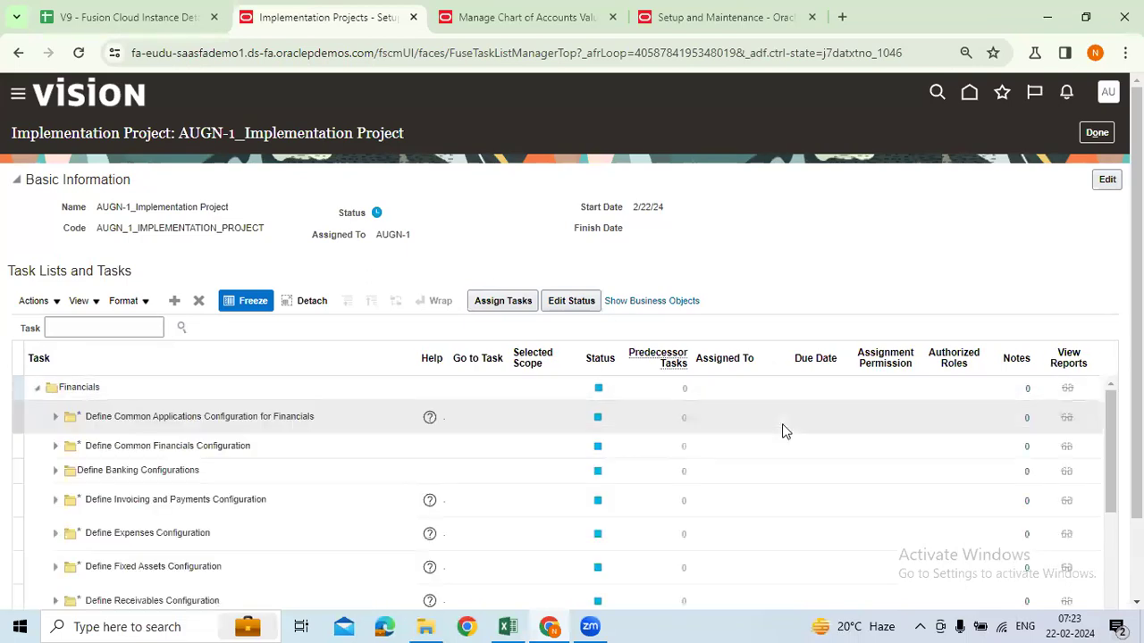
pyautogui.scroll(-1, 1102, 330)
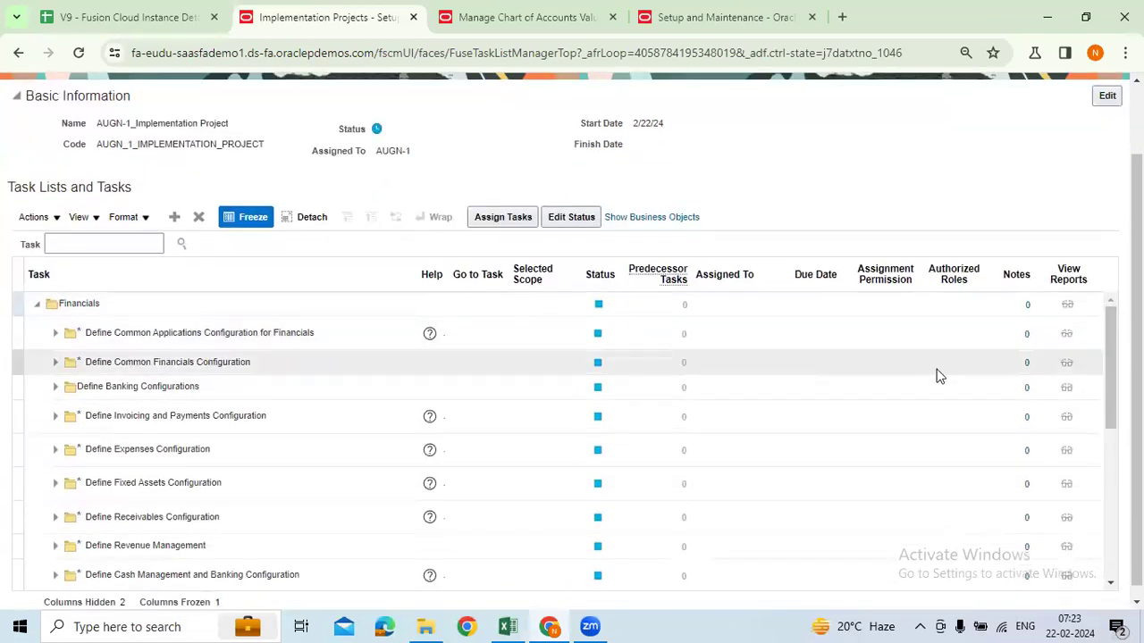
pyautogui.scroll(-1, 940, 376)
pyautogui.scroll(2, 531, 477)
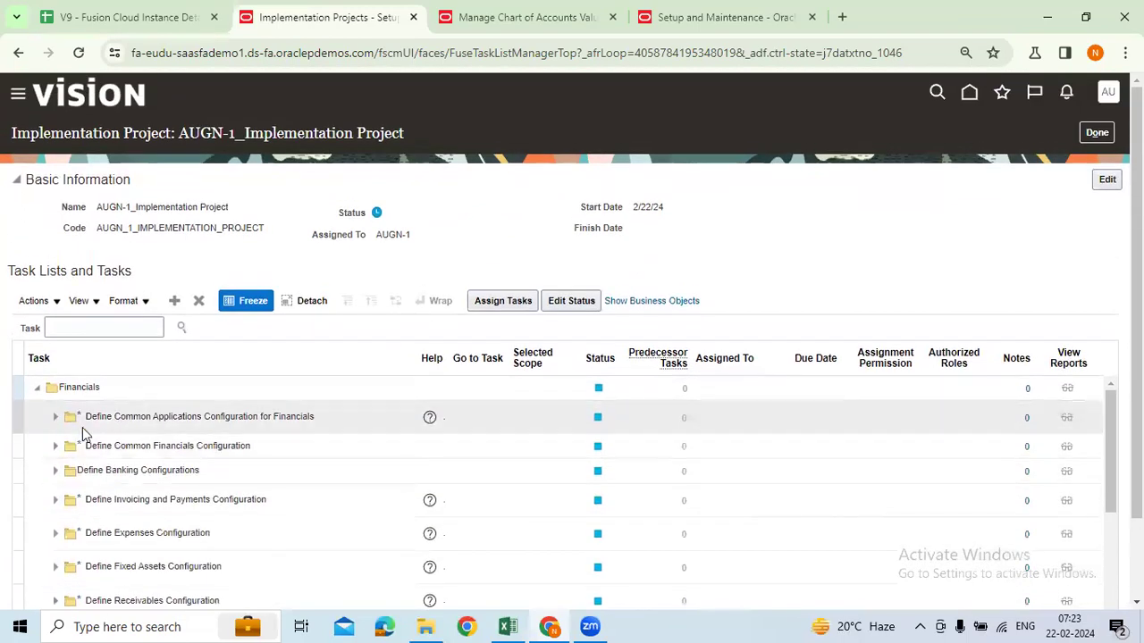
pyautogui.click(437, 424)
pyautogui.moveTo(1137, 384); pyautogui.dragTo(1137, 388)
pyautogui.scroll(-1, 557, 377)
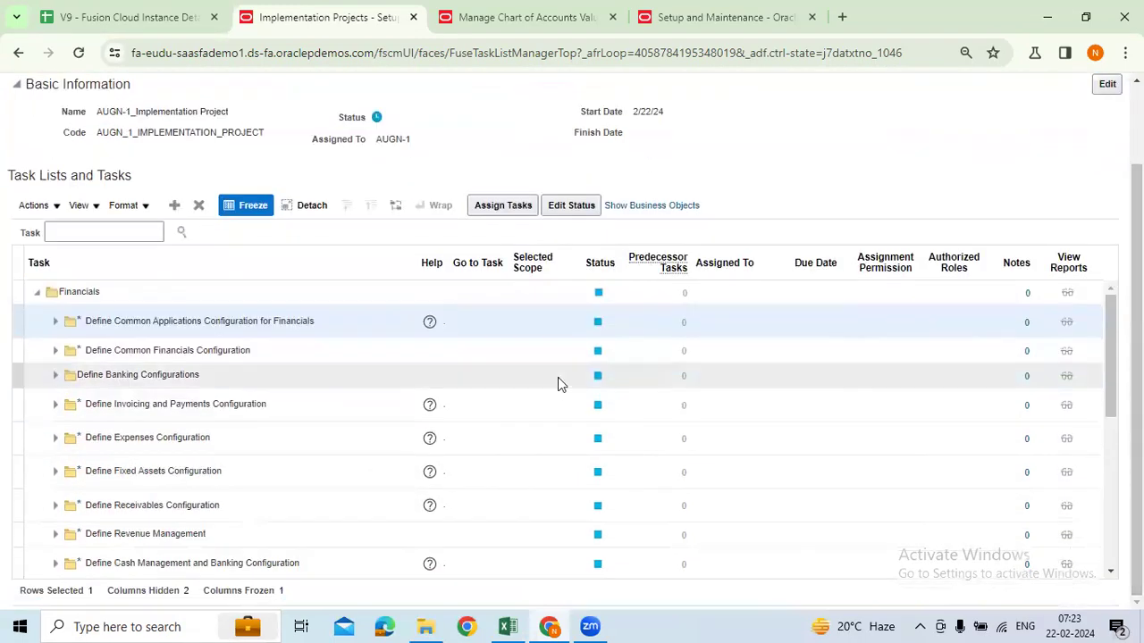
pyautogui.click(56, 328)
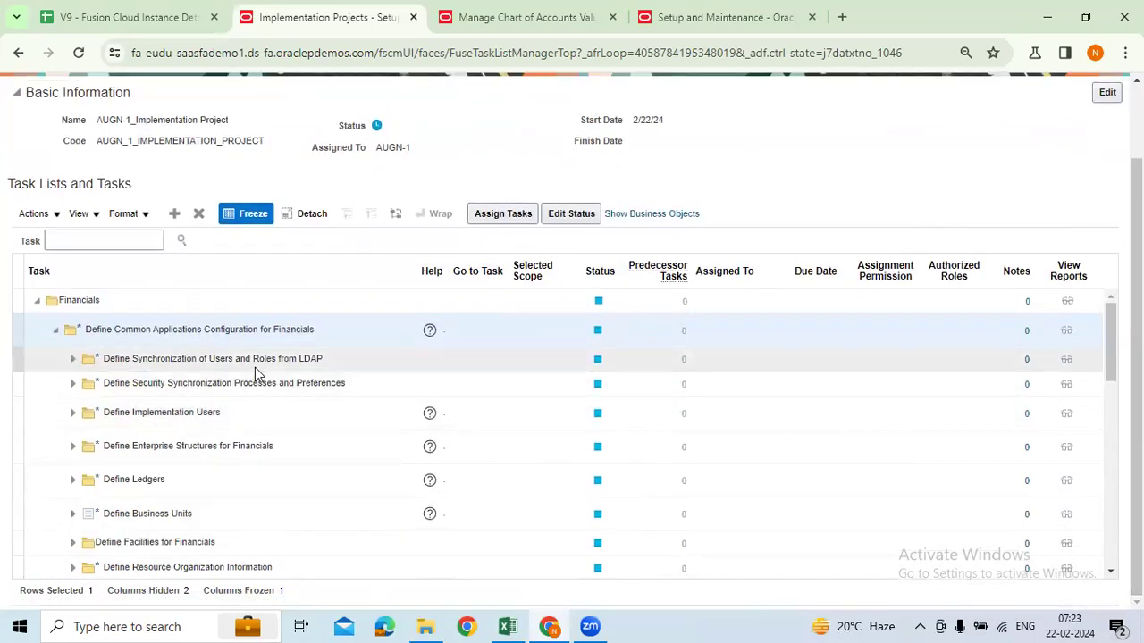
# Step: View the user selection for assigning Define Synchronization of Users and Roles from LDAP, and close it without assigning anyone
pyautogui.click(255, 368)
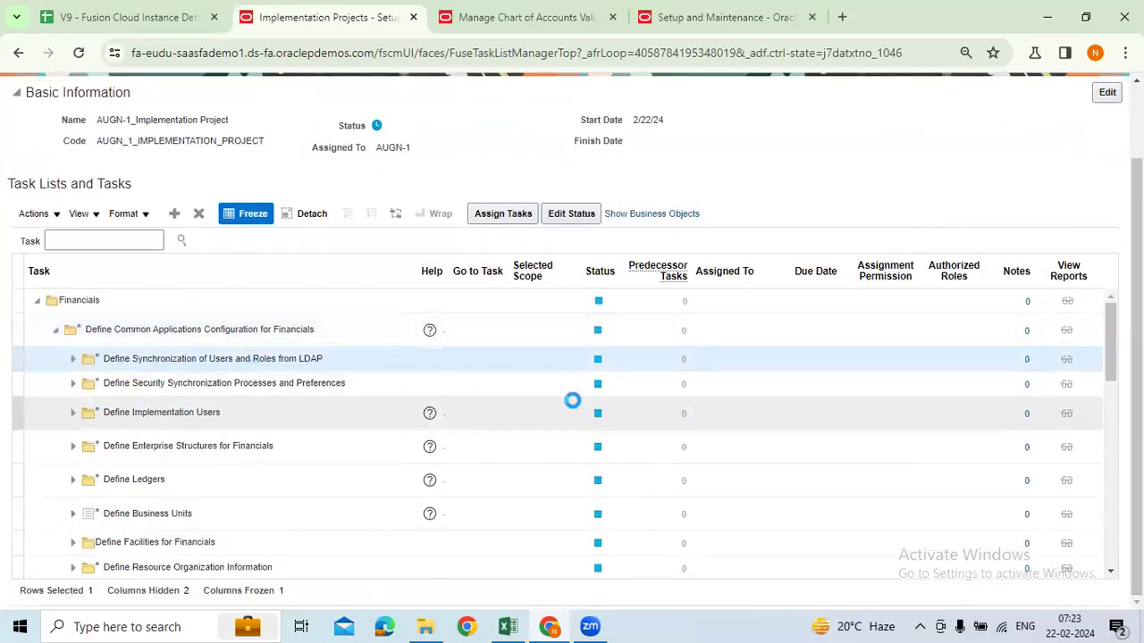
pyautogui.click(506, 216)
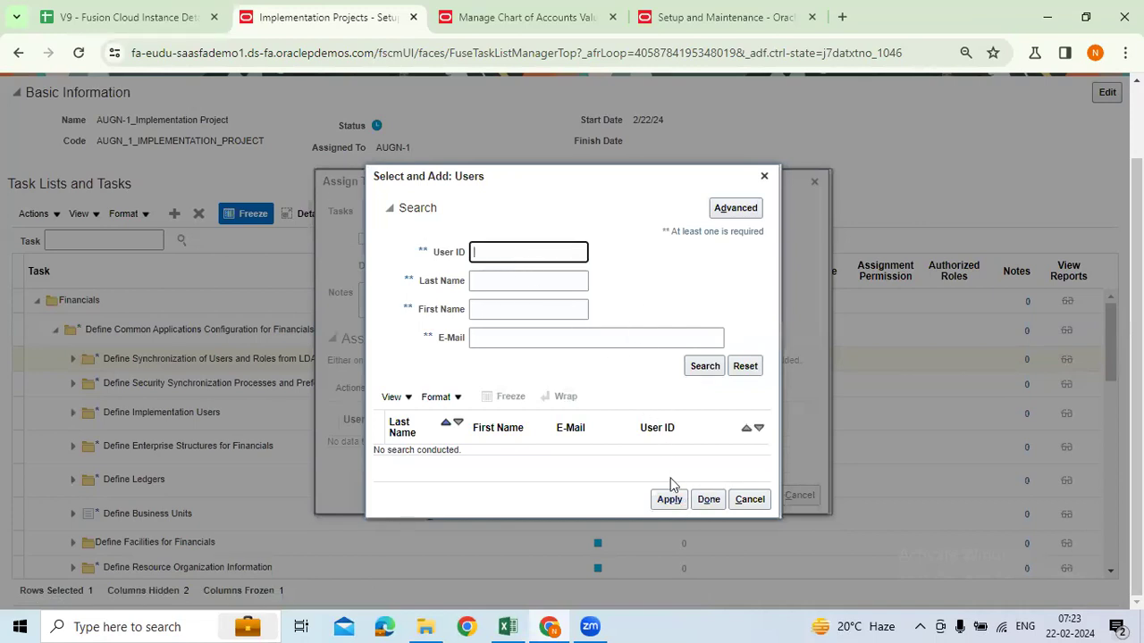
pyautogui.click(764, 178)
pyautogui.click(814, 183)
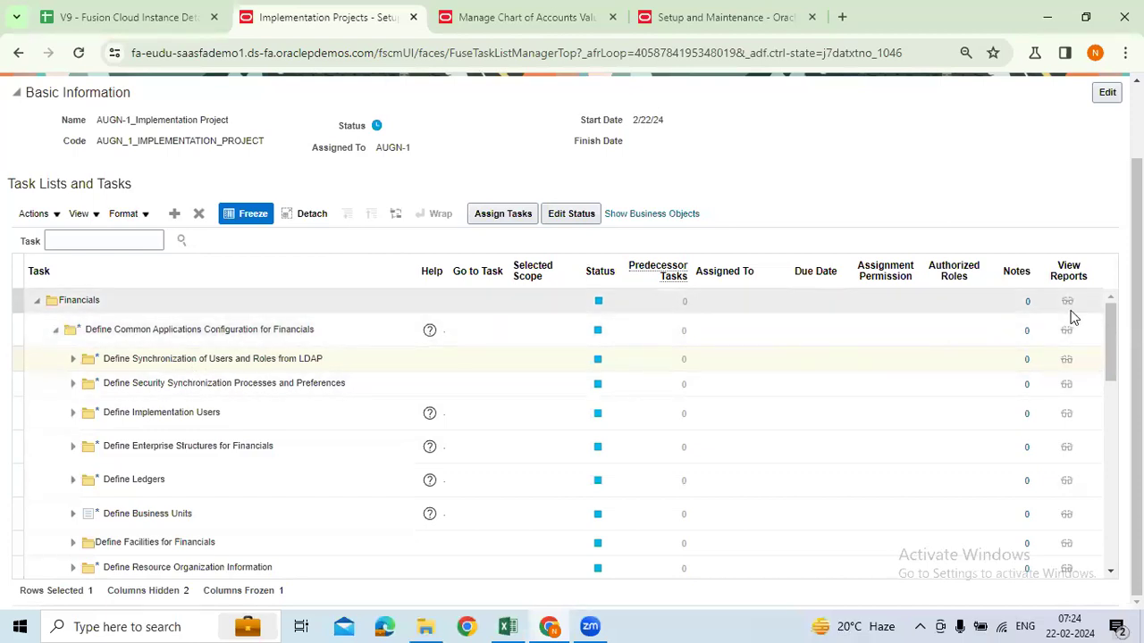
# Step: Read the help for Define Common Applications Configuration for Financials and view its Manage Help Content window
pyautogui.scroll(-3, 477, 415)
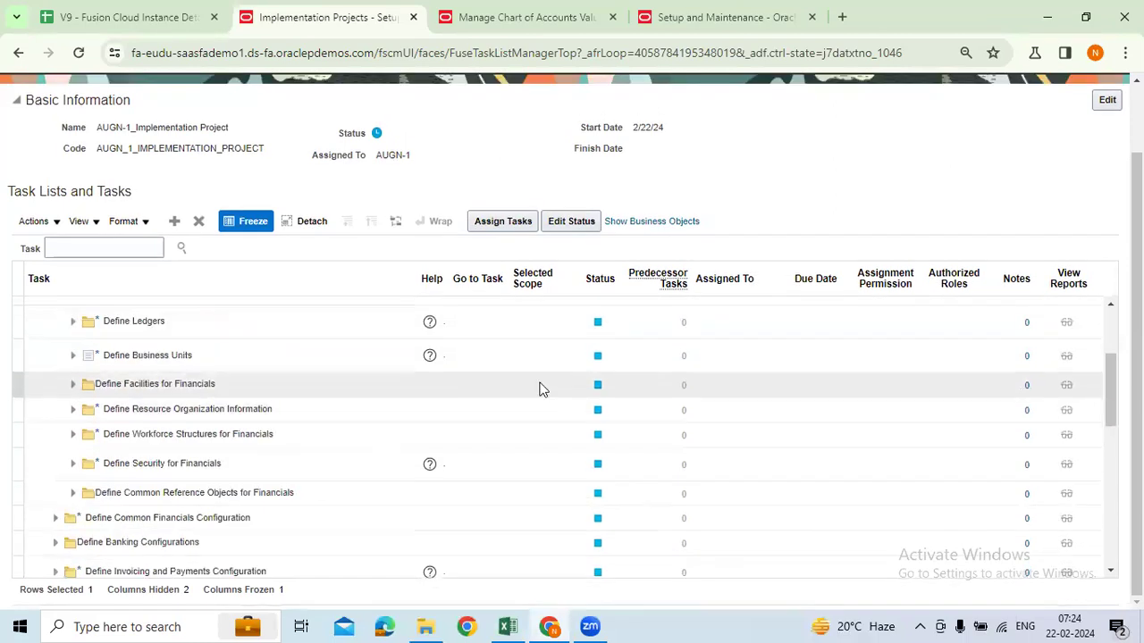
pyautogui.scroll(5, 370, 342)
pyautogui.scroll(-3, 302, 403)
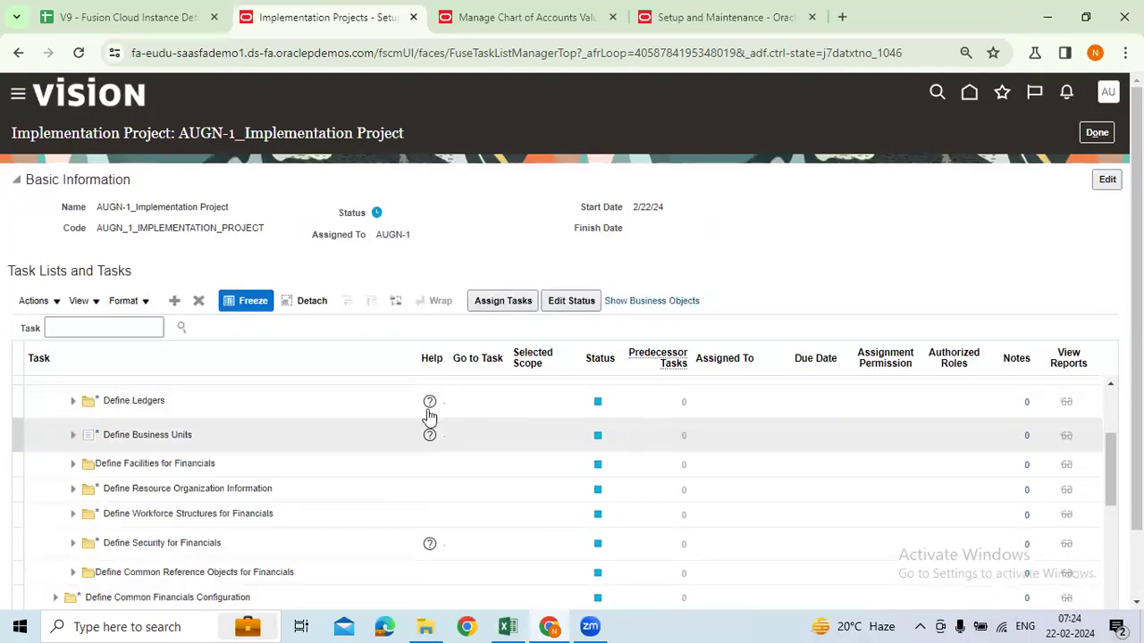
pyautogui.scroll(3, 1001, 417)
pyautogui.scroll(-1, 572, 358)
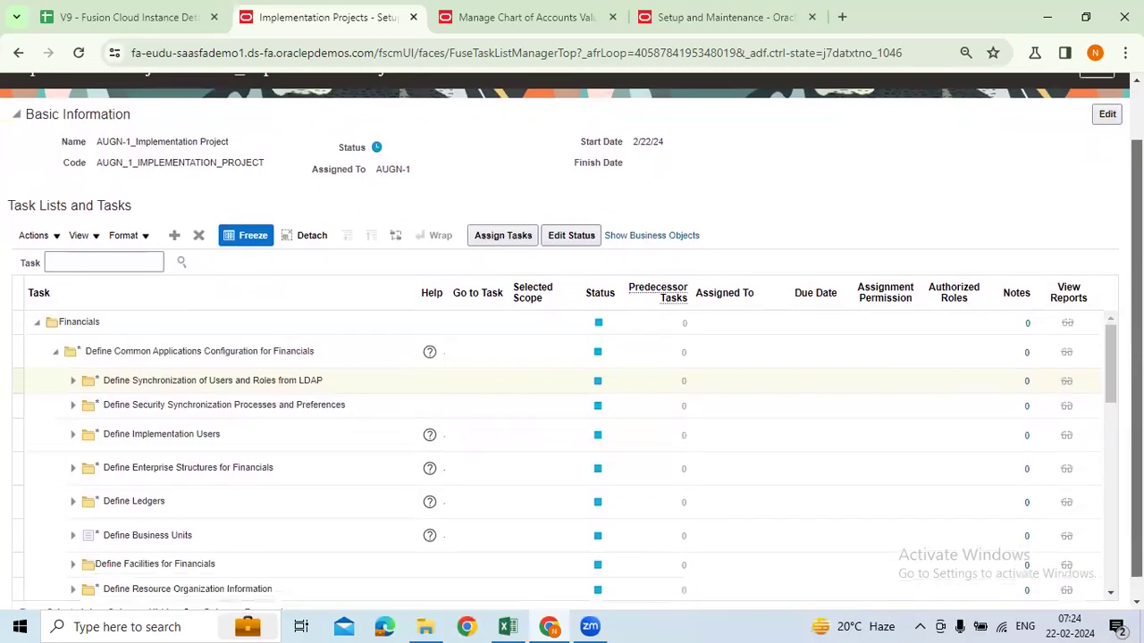
pyautogui.moveTo(1137, 358); pyautogui.dragTo(1136, 376)
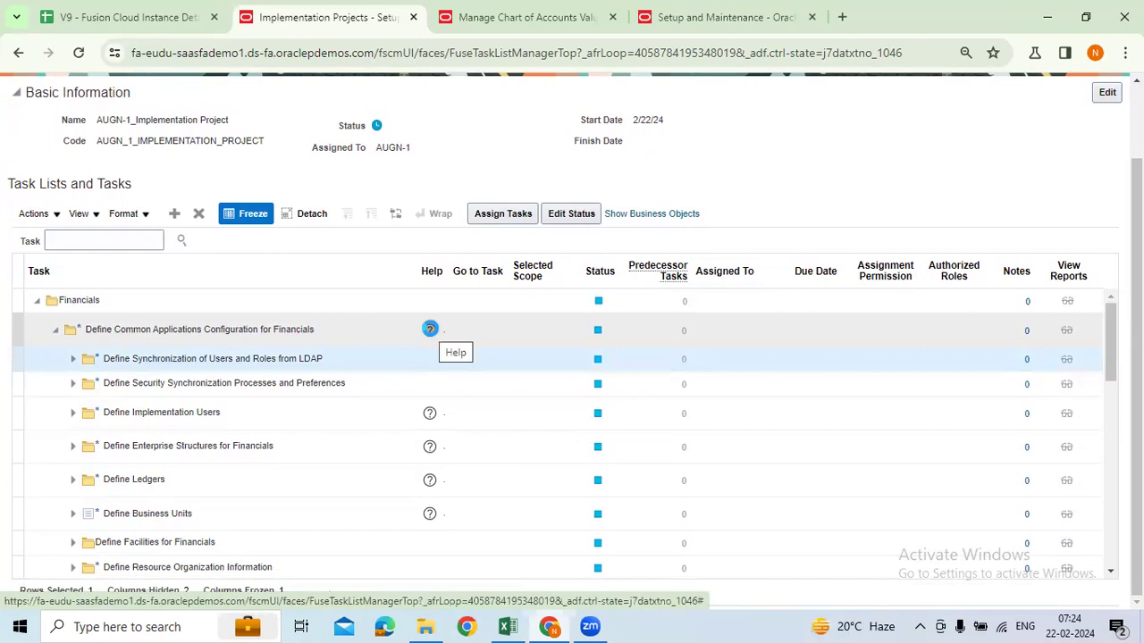
pyautogui.click(430, 329)
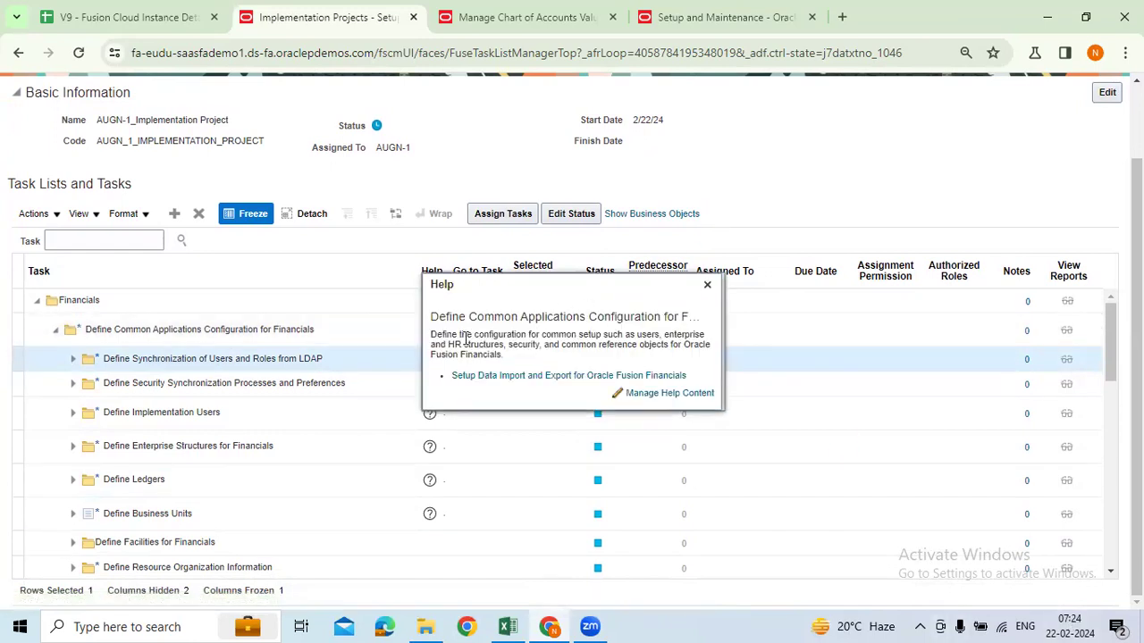
pyautogui.moveTo(430, 336); pyautogui.dragTo(653, 338)
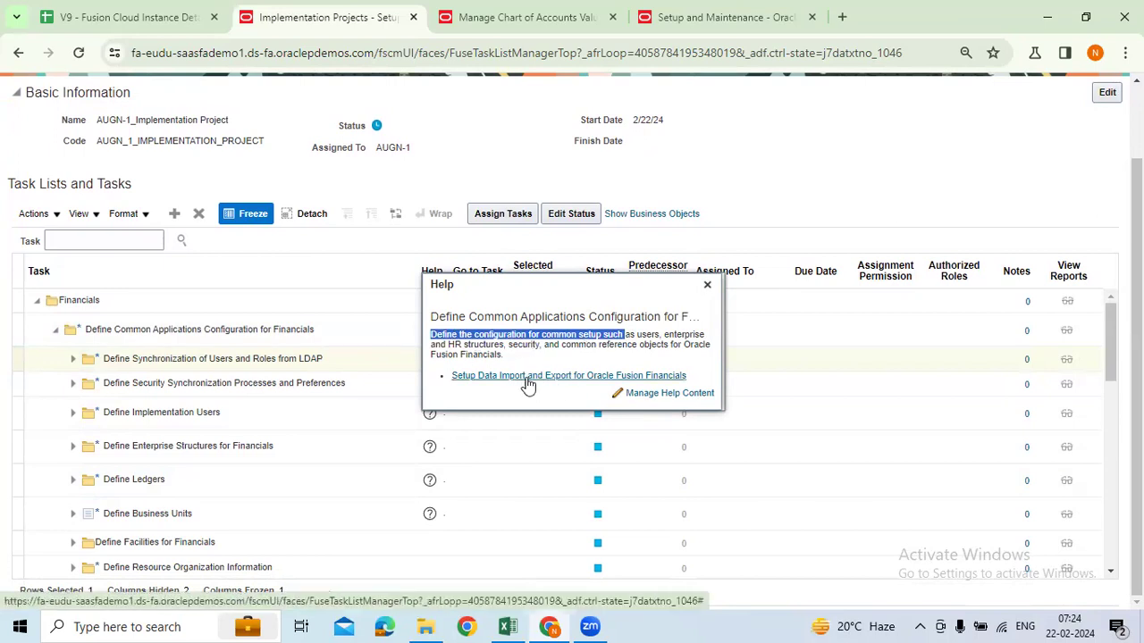
pyautogui.click(648, 391)
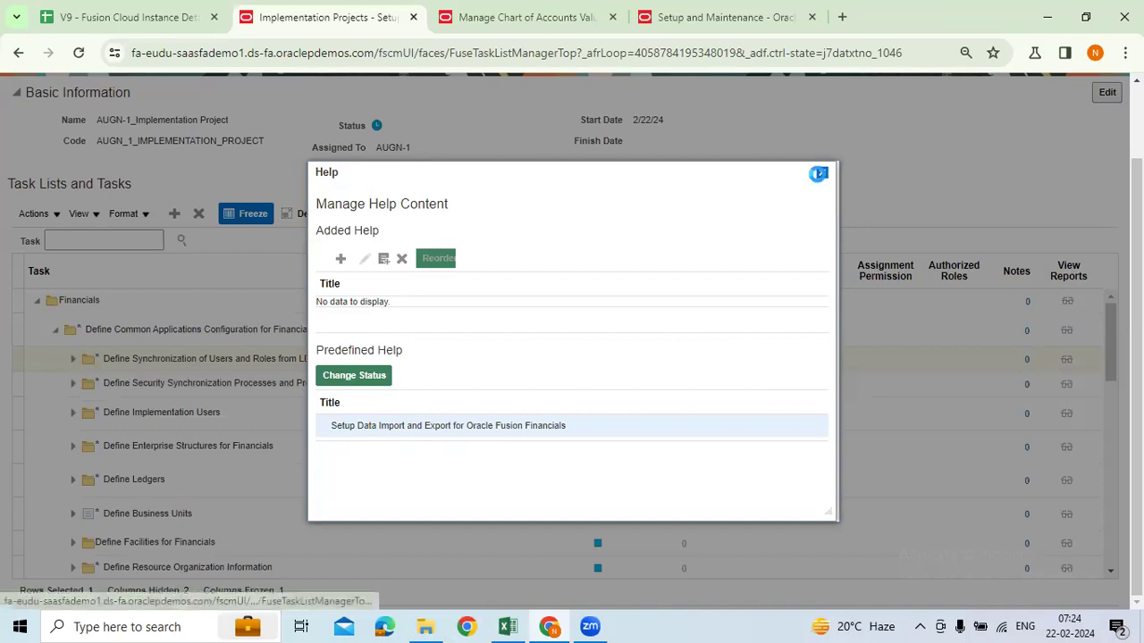
pyautogui.click(823, 174)
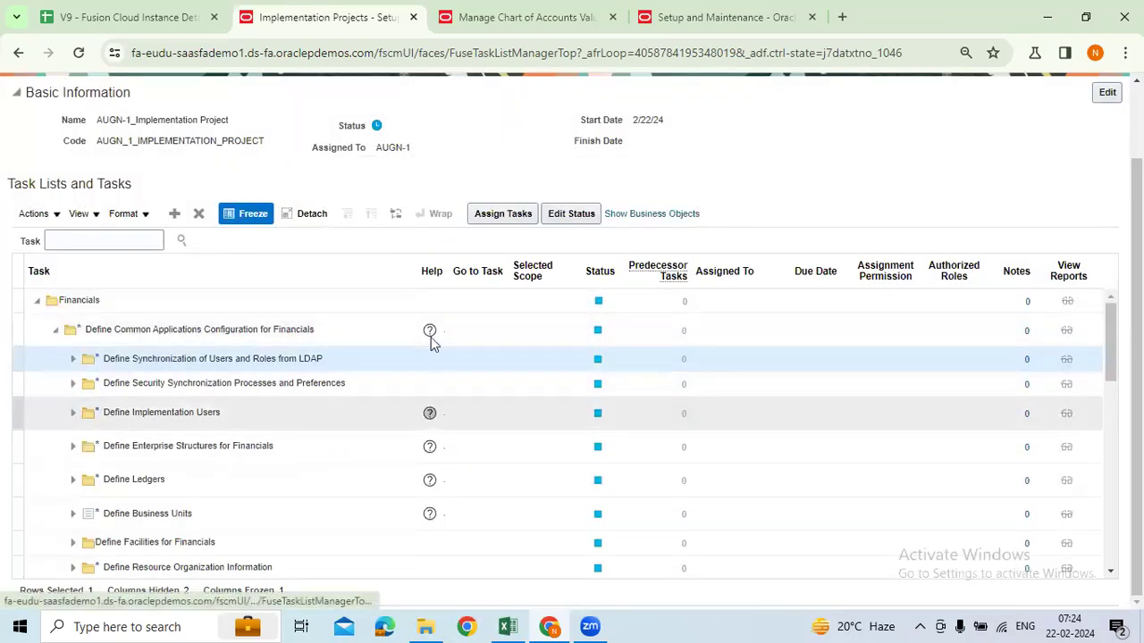
# Step: Read the Setup Data Import and Export for Oracle Fusion Financials guide linked in the task's help, and dismiss the help pop-up
pyautogui.click(429, 331)
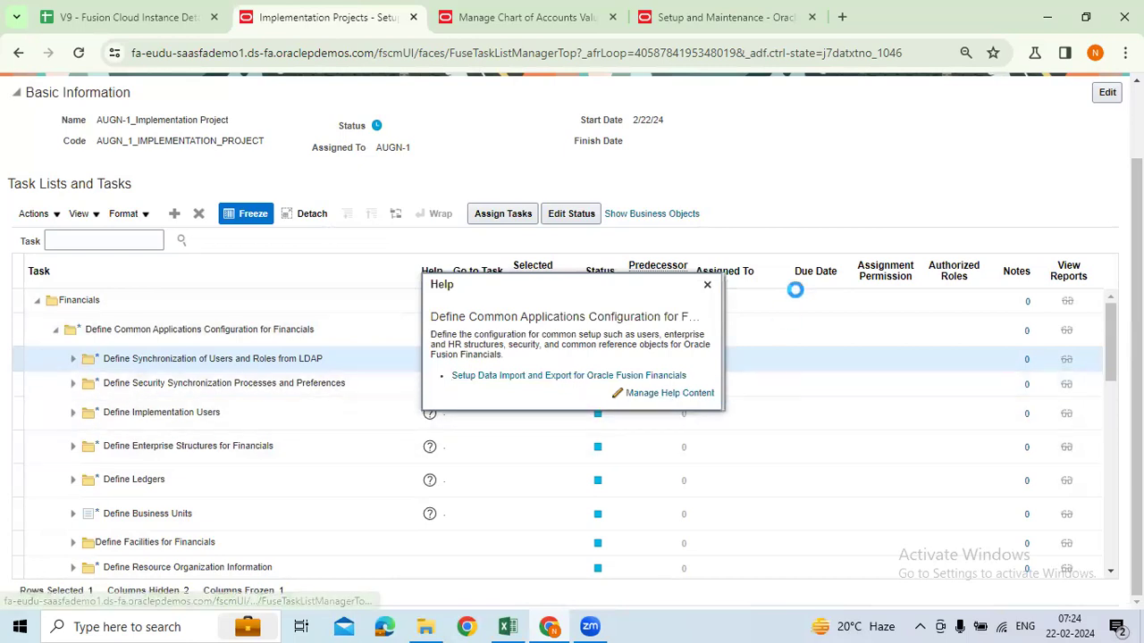
pyautogui.click(648, 376)
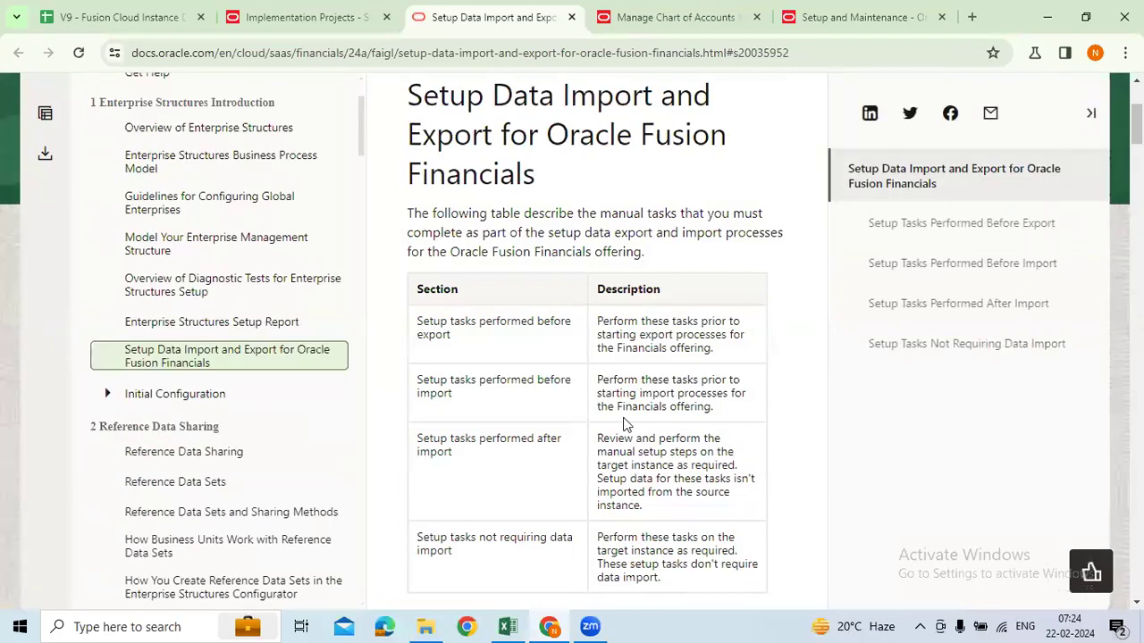
pyautogui.scroll(-1, 605, 431)
pyautogui.scroll(2, 605, 431)
pyautogui.scroll(-2, 609, 415)
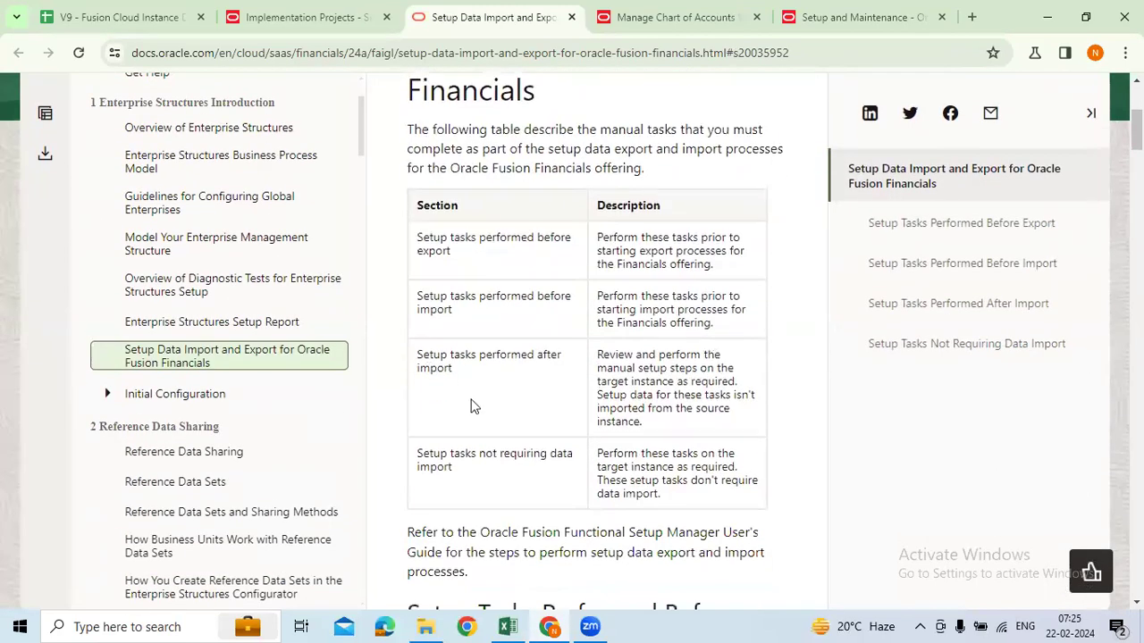
pyautogui.scroll(-1, 473, 406)
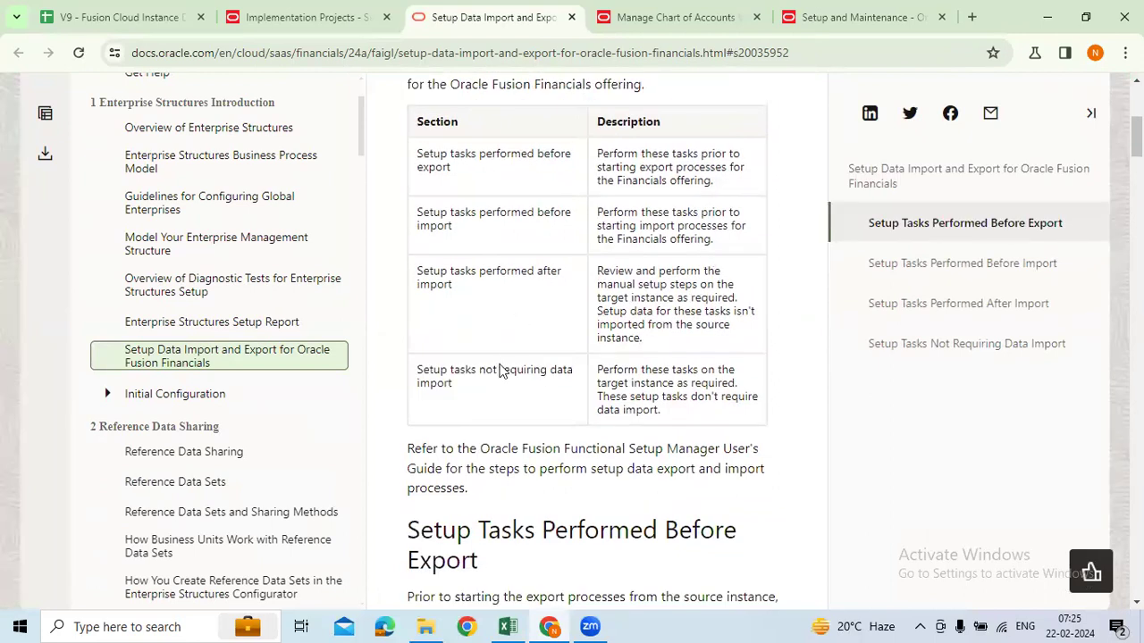
pyautogui.scroll(1, 501, 371)
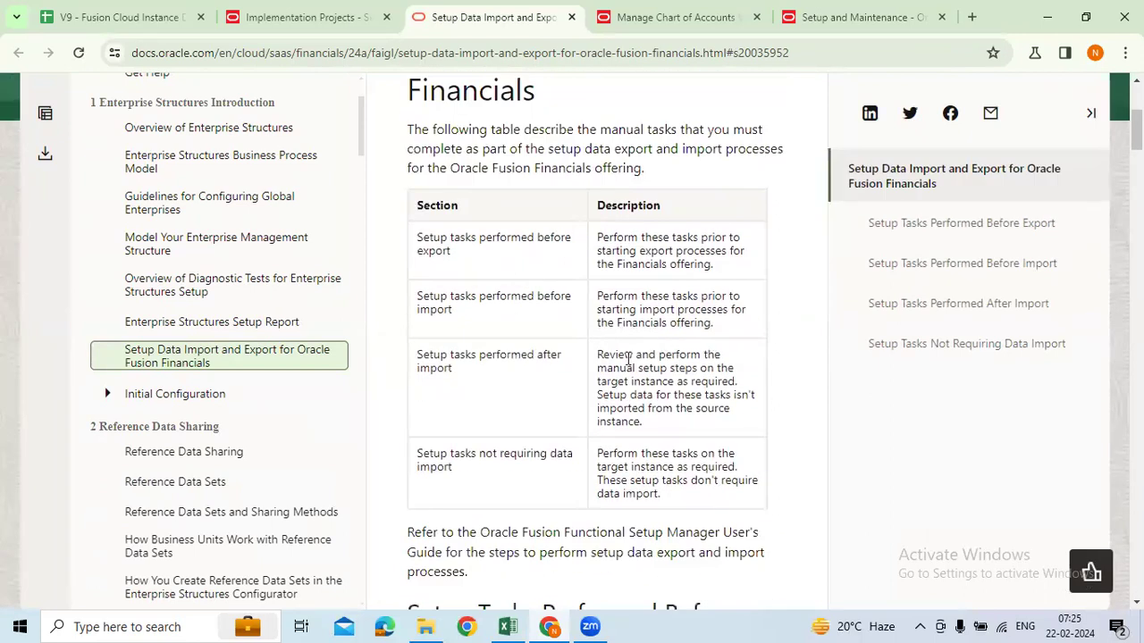
pyautogui.click(308, 17)
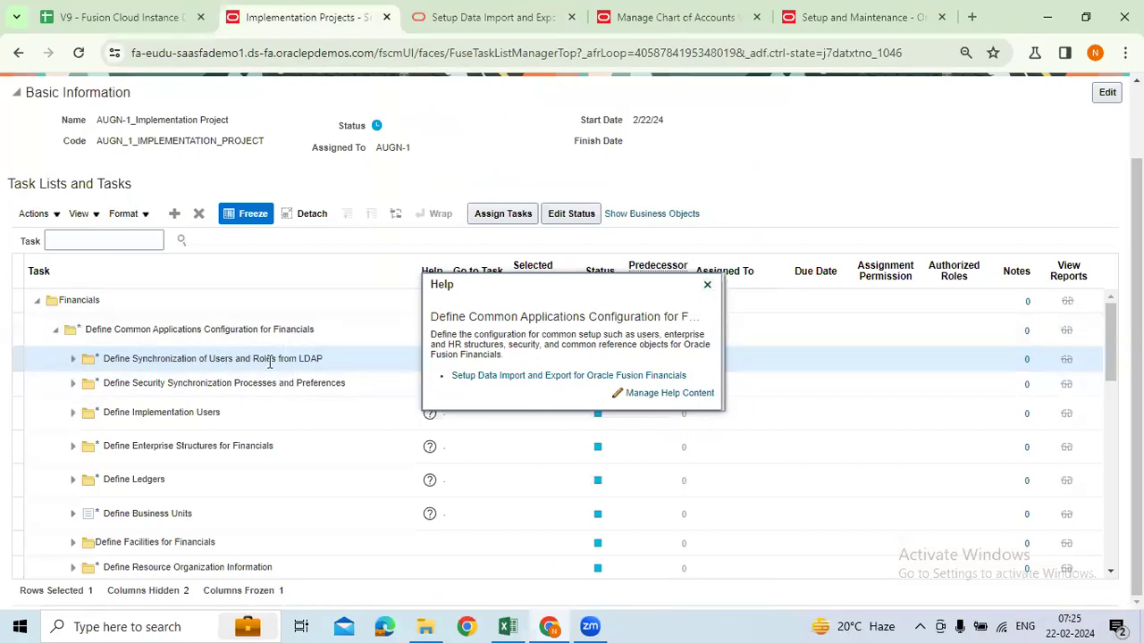
pyautogui.click(708, 286)
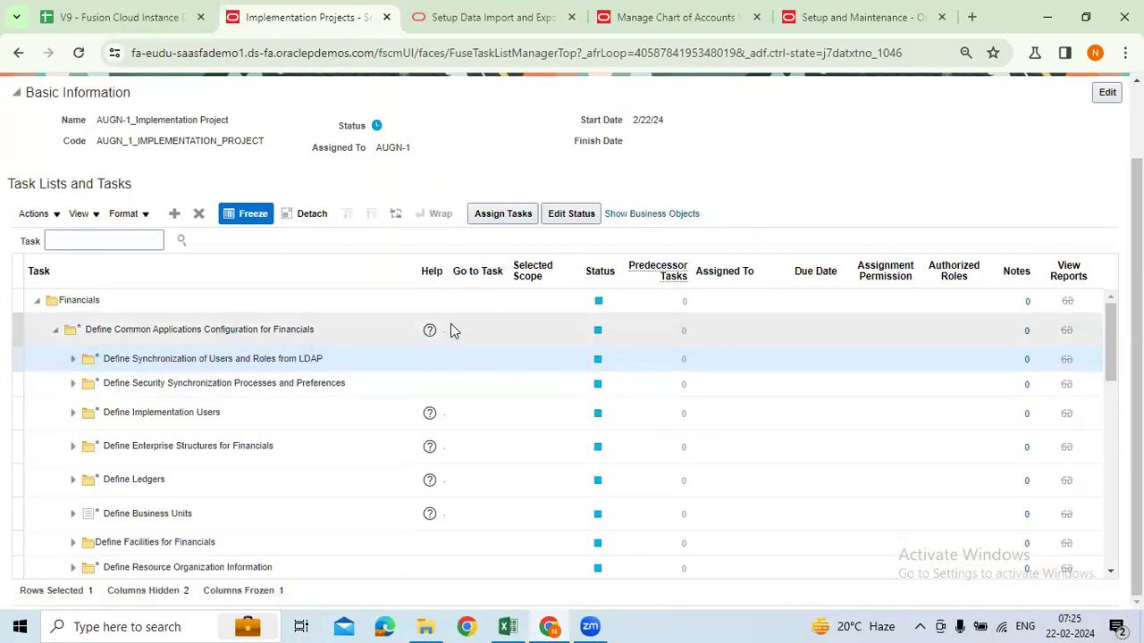
# Step: Look over the guide's contents list and close the documentation's browser tab
pyautogui.click(500, 18)
pyautogui.scroll(2, 595, 348)
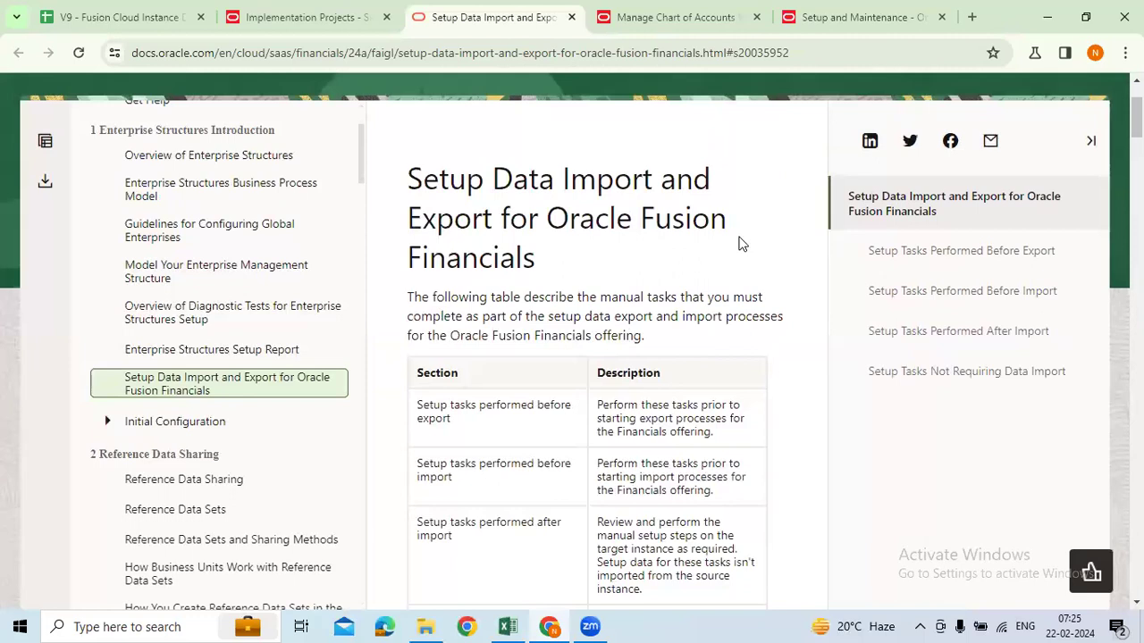
pyautogui.scroll(1, 288, 307)
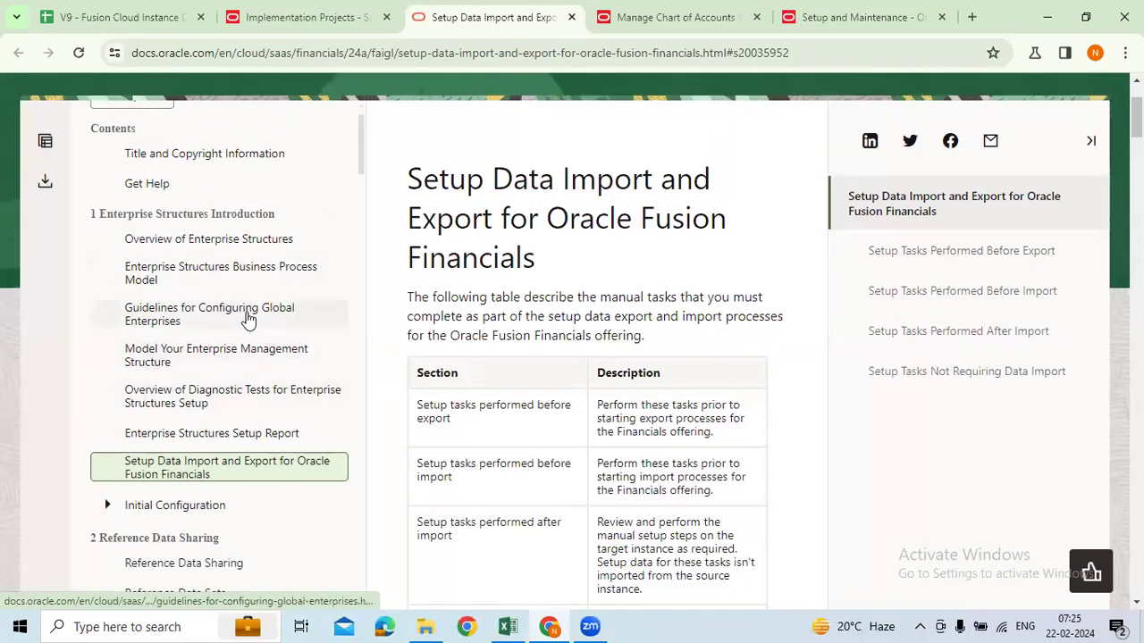
pyautogui.scroll(-1, 308, 426)
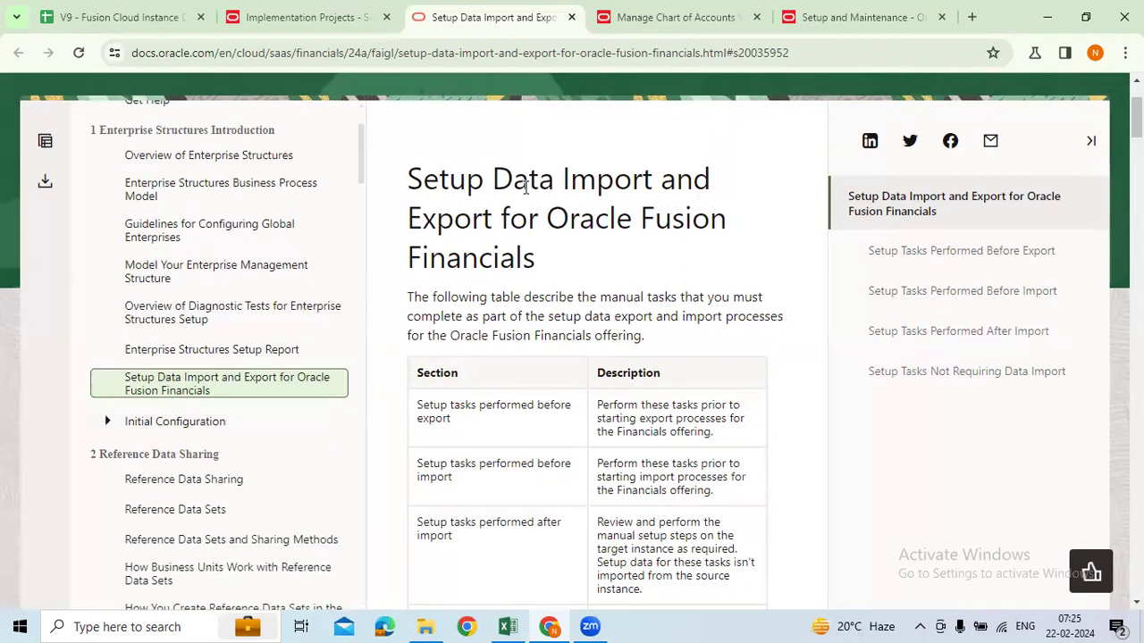
pyautogui.click(572, 17)
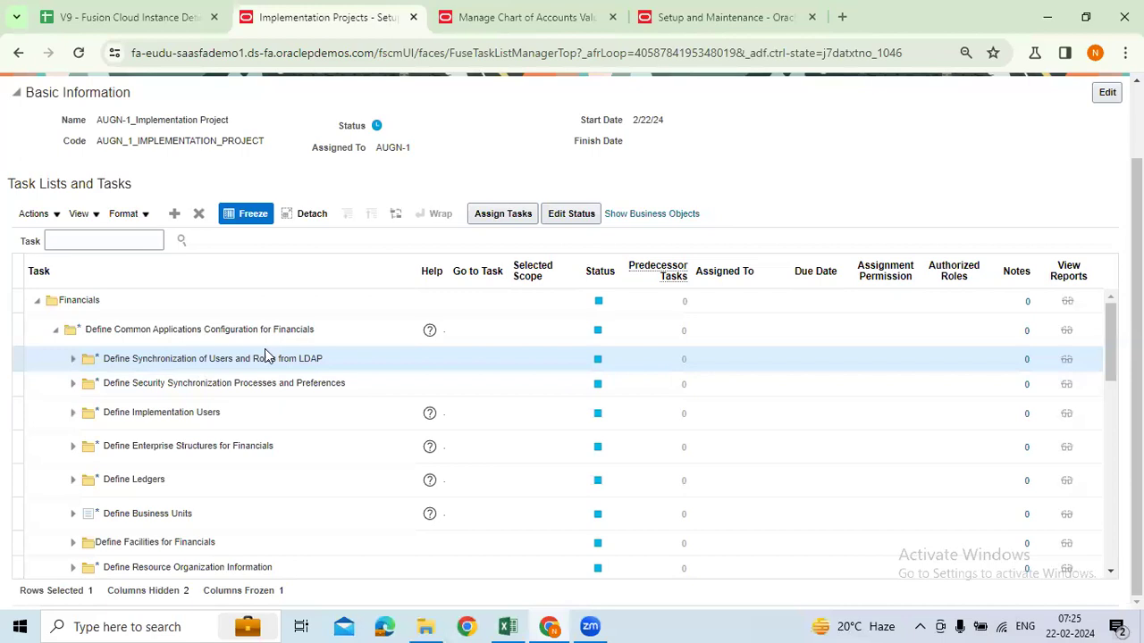
# Step: Expand Define Synchronization of Users and Roles from LDAP and read the help for Run User and Roles Synchronization Process
pyautogui.click(75, 359)
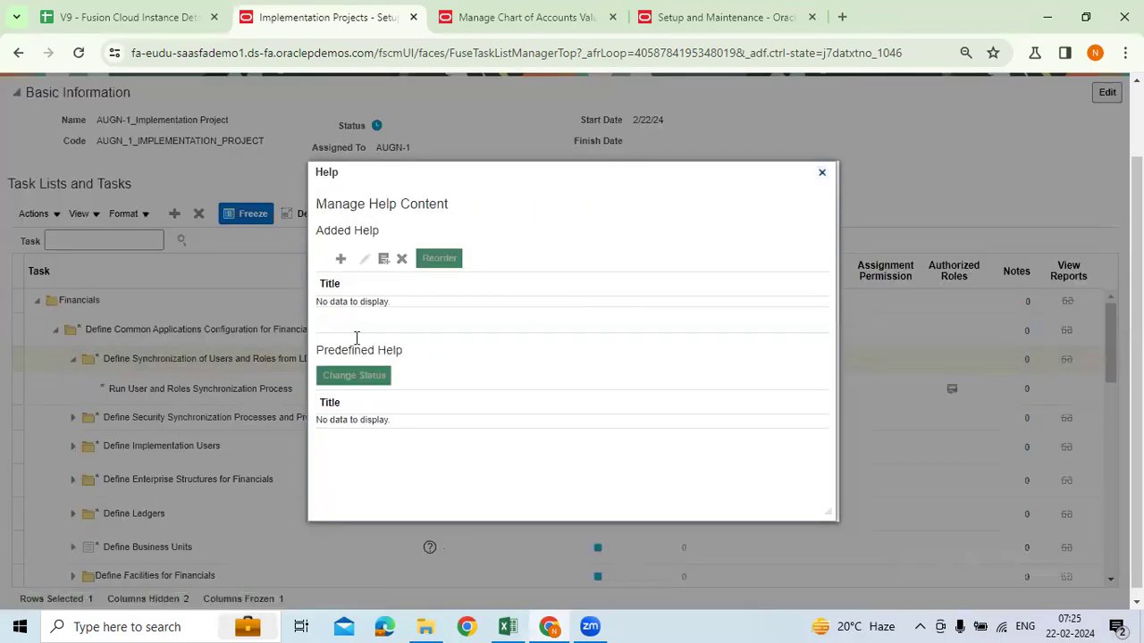
pyautogui.click(823, 173)
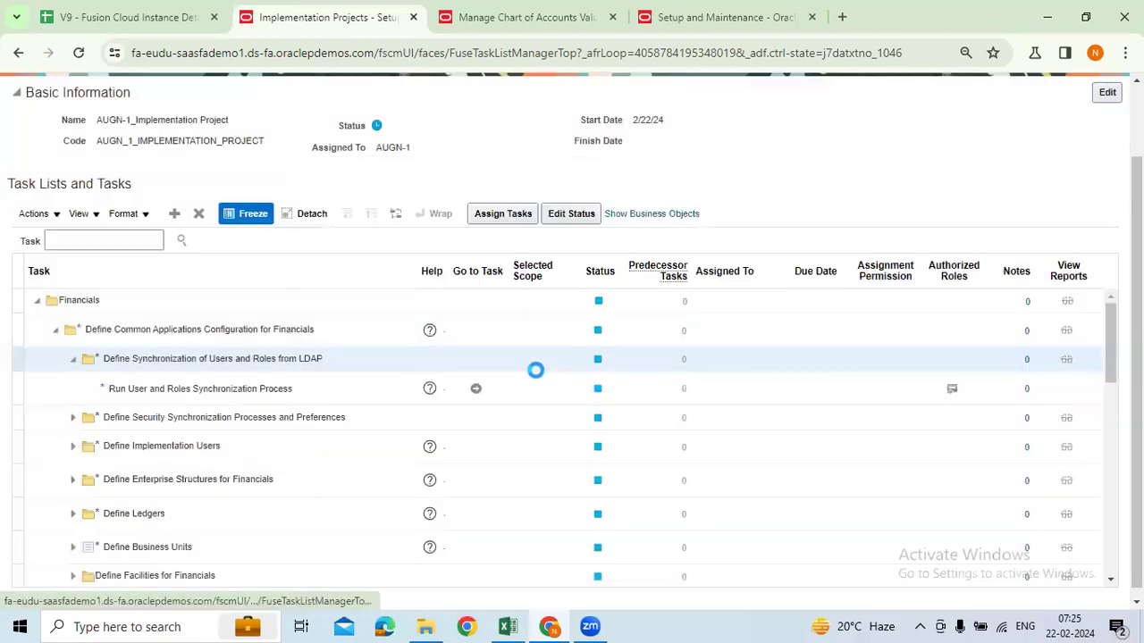
pyautogui.click(430, 389)
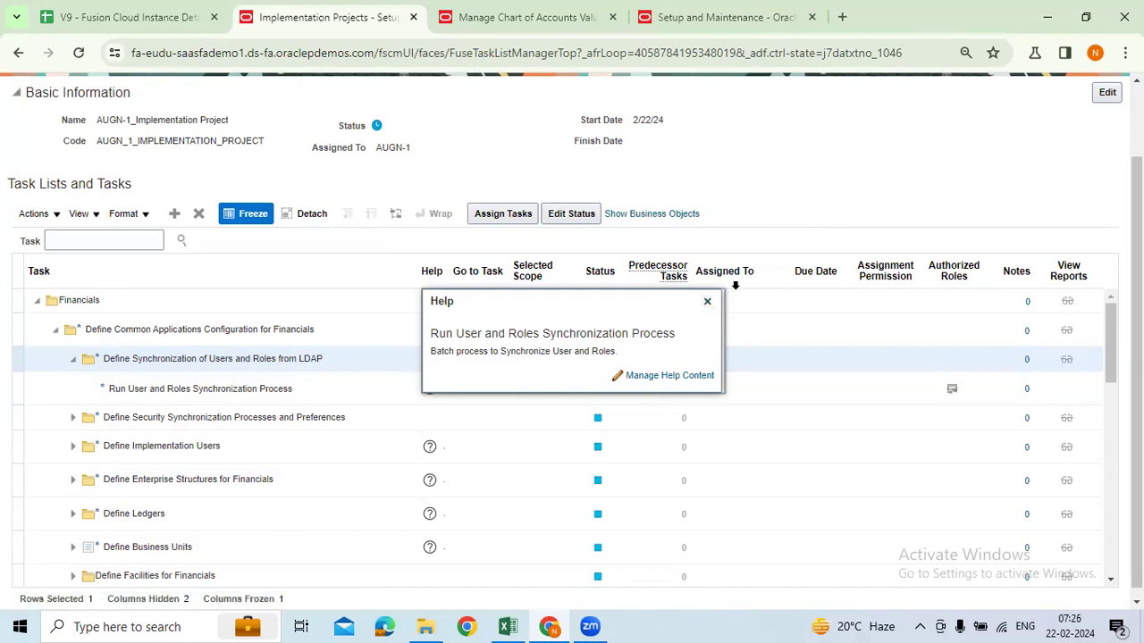
pyautogui.click(708, 303)
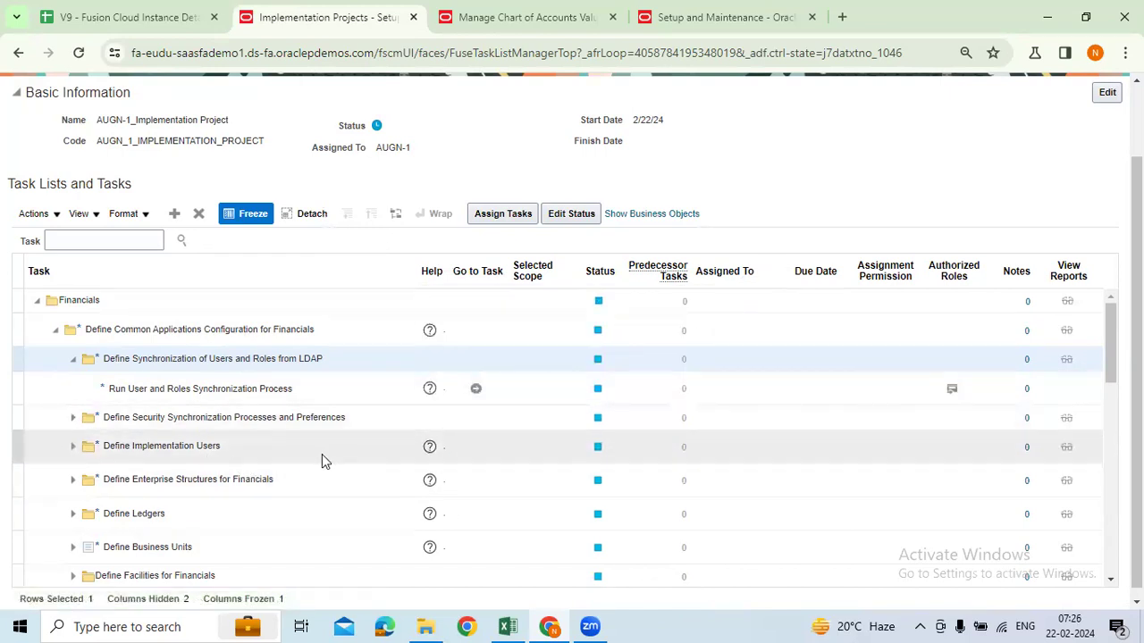
# Step: Read the help for Define Implementation Users and view its Manage Help Content window
pyautogui.click(430, 448)
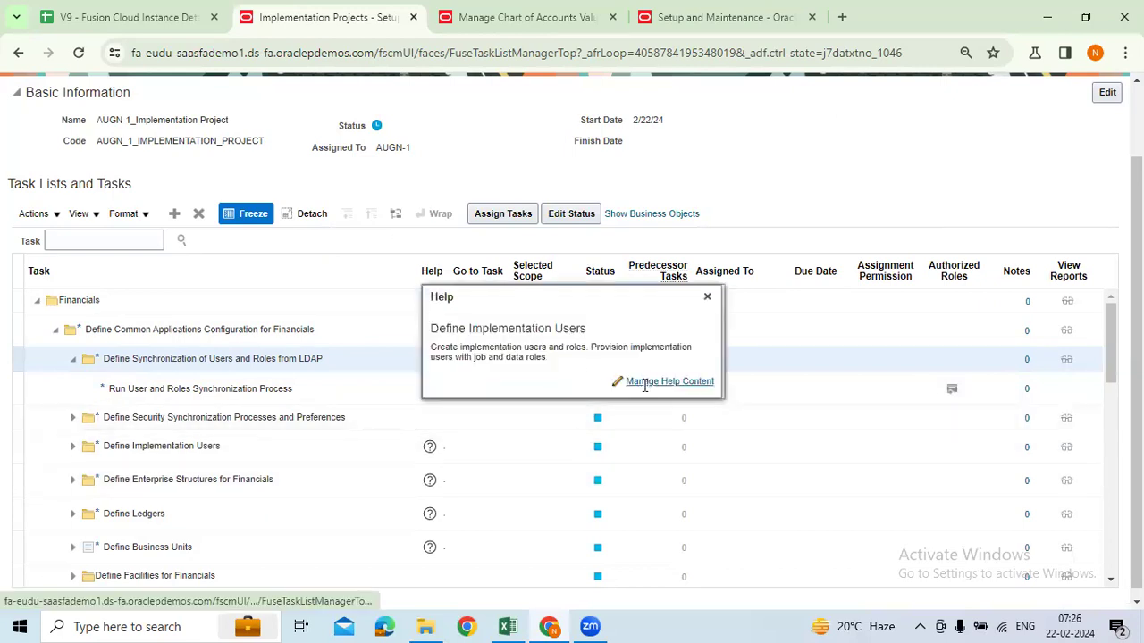
pyautogui.click(641, 383)
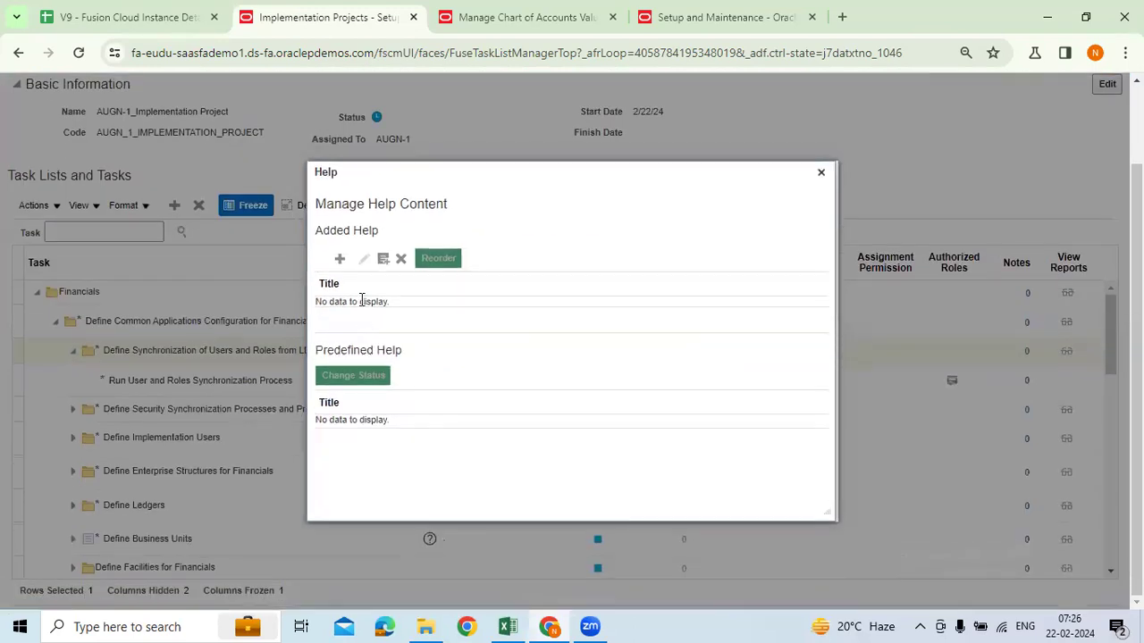
pyautogui.click(822, 173)
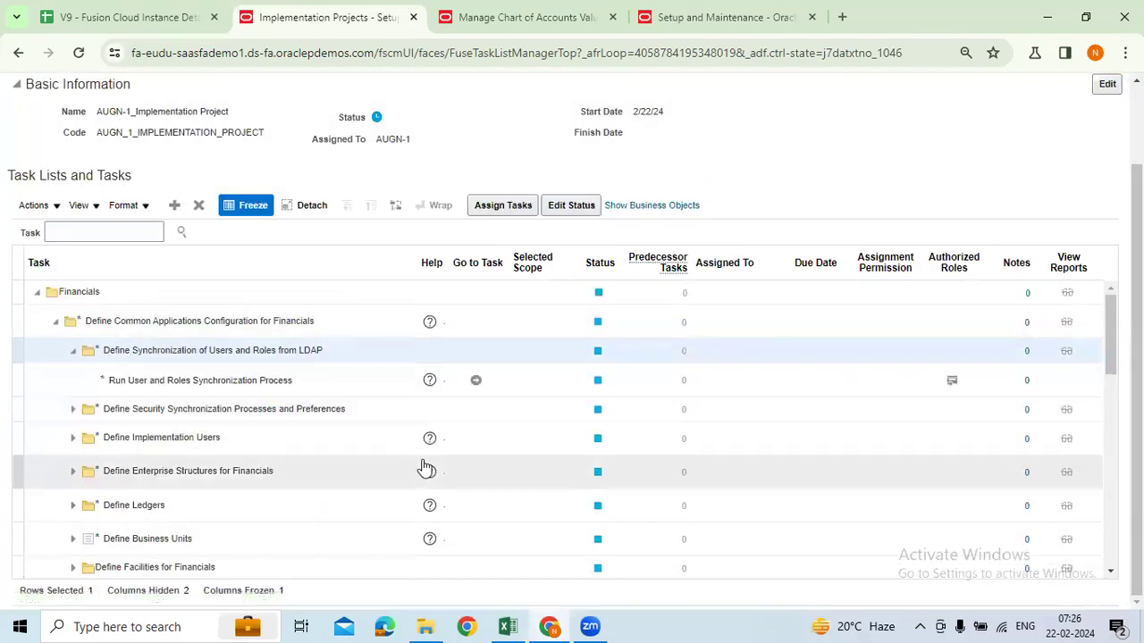
# Step: Expand Define Implementation Users and open the Additional Access Required for Exporting and Importing Setup Data guide from the Create Data Role for Implementation Users help
pyautogui.scroll(-1, 402, 437)
pyautogui.click(73, 354)
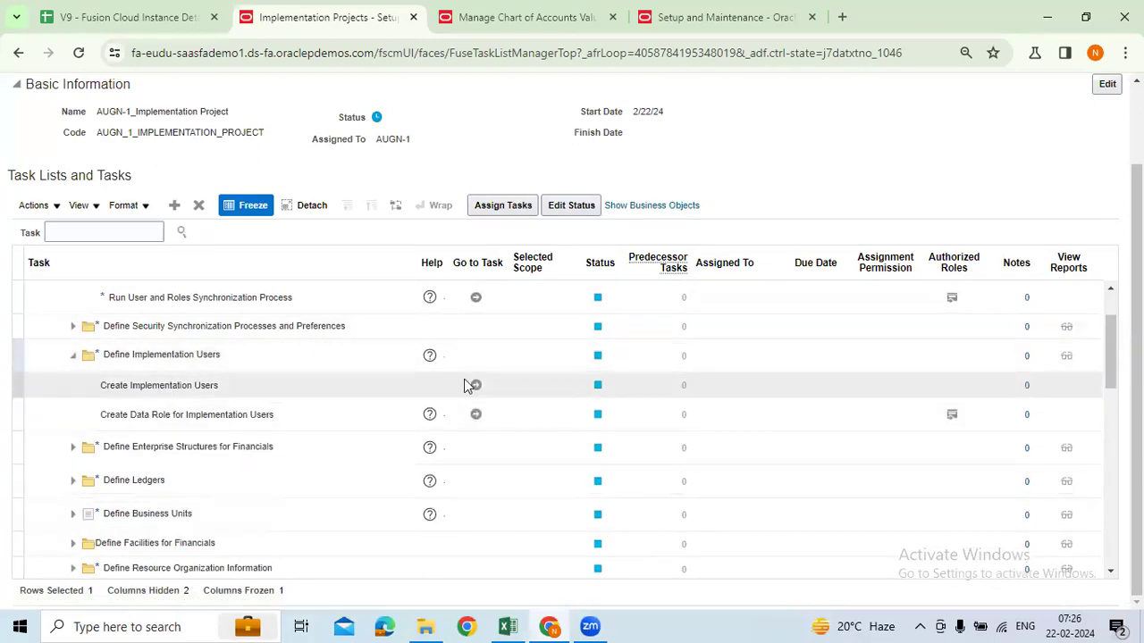
pyautogui.click(430, 416)
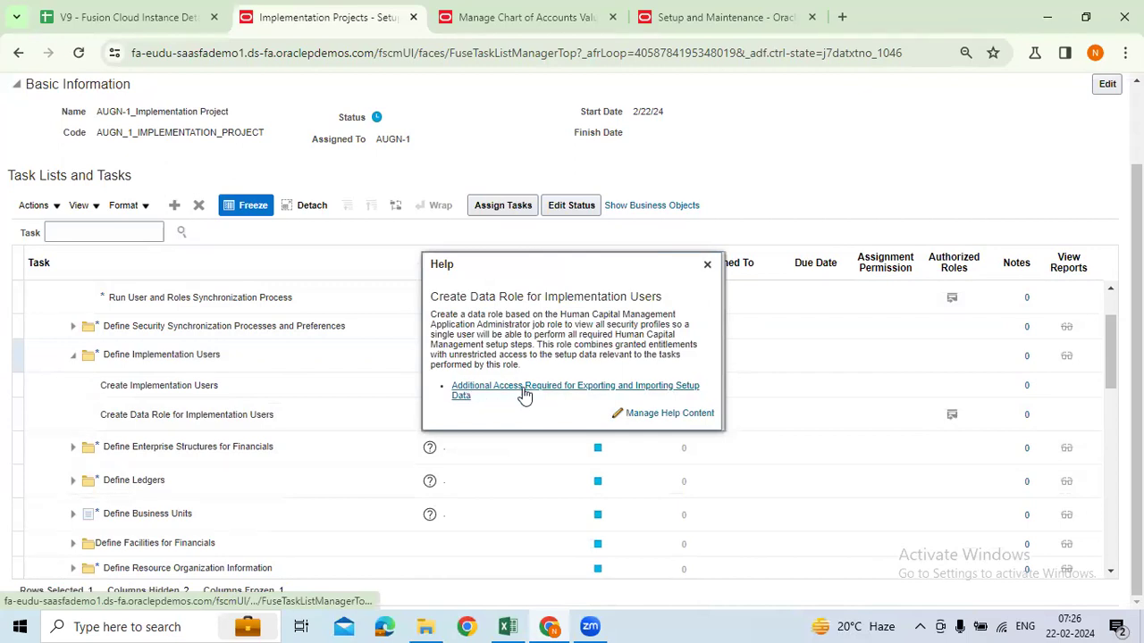
pyautogui.click(702, 390)
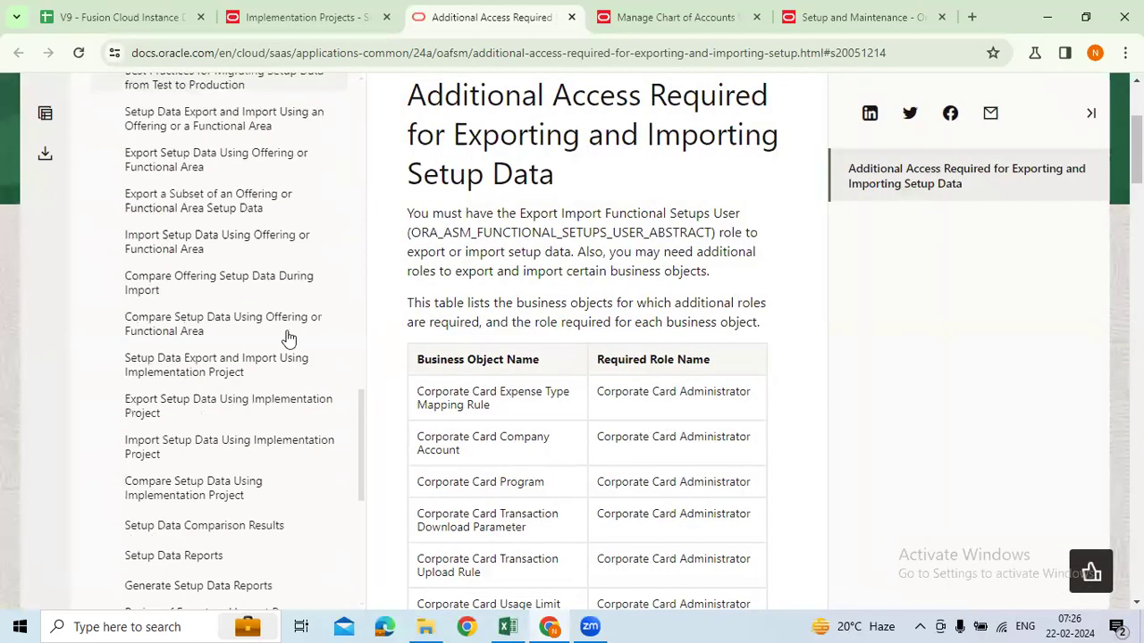
# Step: Read the guide's introduction and review the table of business objects down to the Collections and Expense Manager entries
pyautogui.scroll(-1, 613, 438)
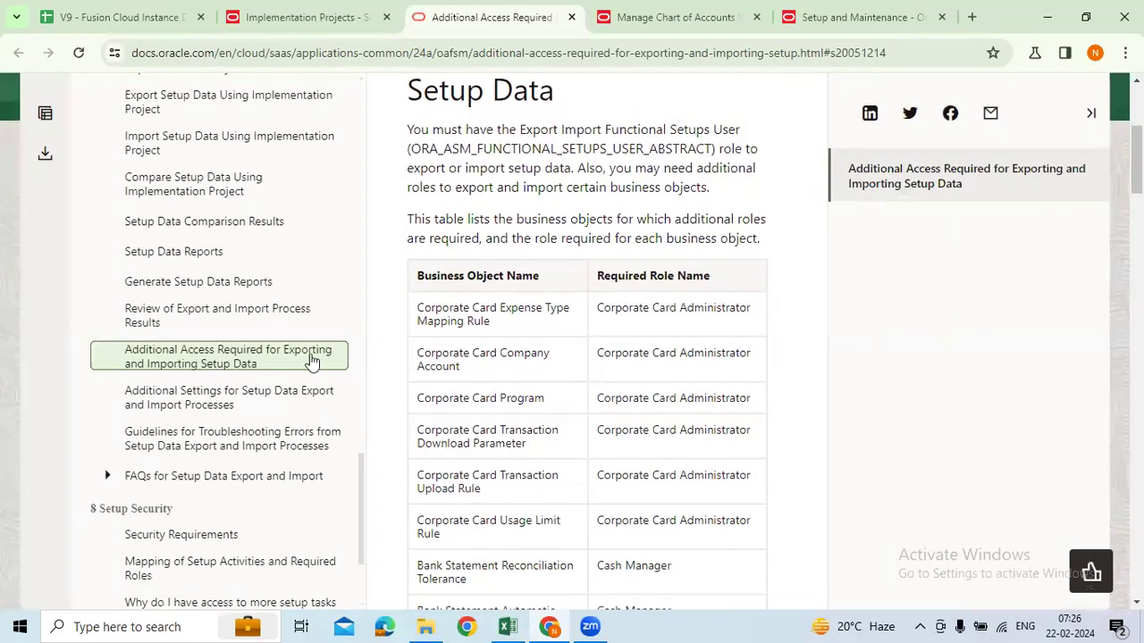
pyautogui.moveTo(409, 127); pyautogui.dragTo(725, 331)
pyautogui.scroll(-4, 724, 408)
pyautogui.scroll(-3, 715, 378)
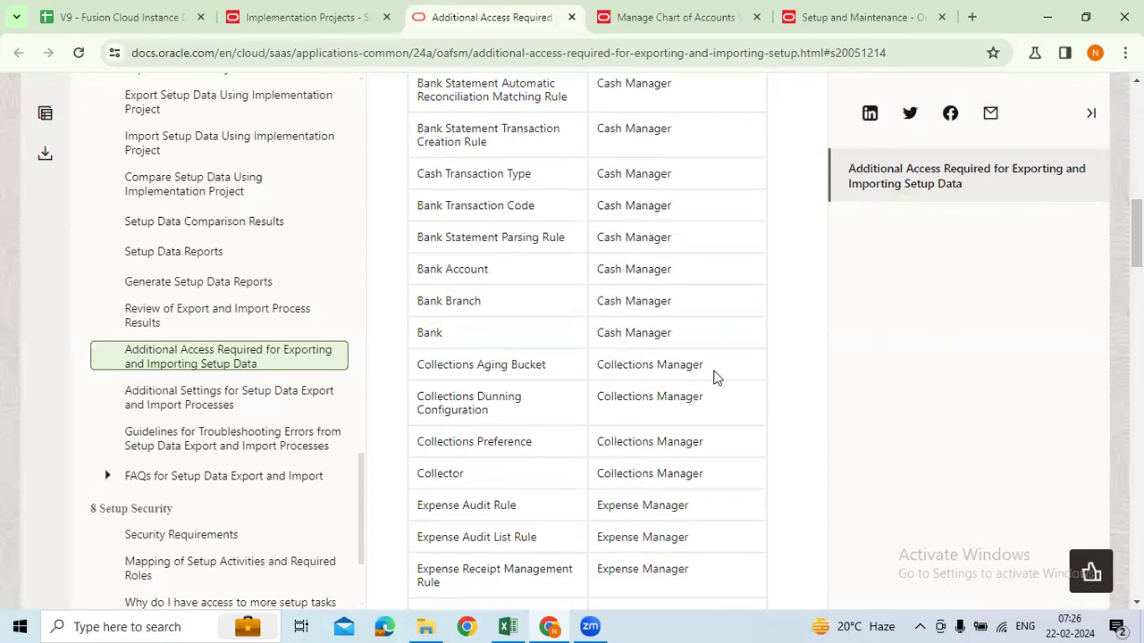
pyautogui.moveTo(423, 304); pyautogui.dragTo(756, 461)
pyautogui.scroll(-2, 741, 452)
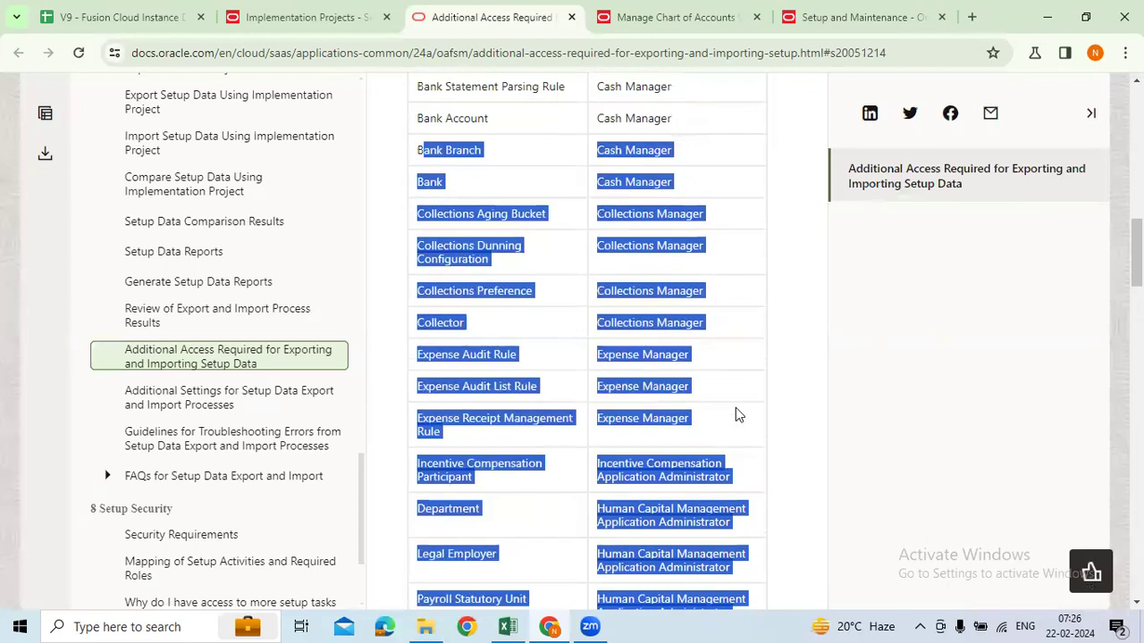
# Step: Examine the bank statement business objects that require the Cash Manager role
pyautogui.scroll(4, 728, 403)
pyautogui.click(706, 353)
pyautogui.moveTo(420, 300); pyautogui.dragTo(505, 320)
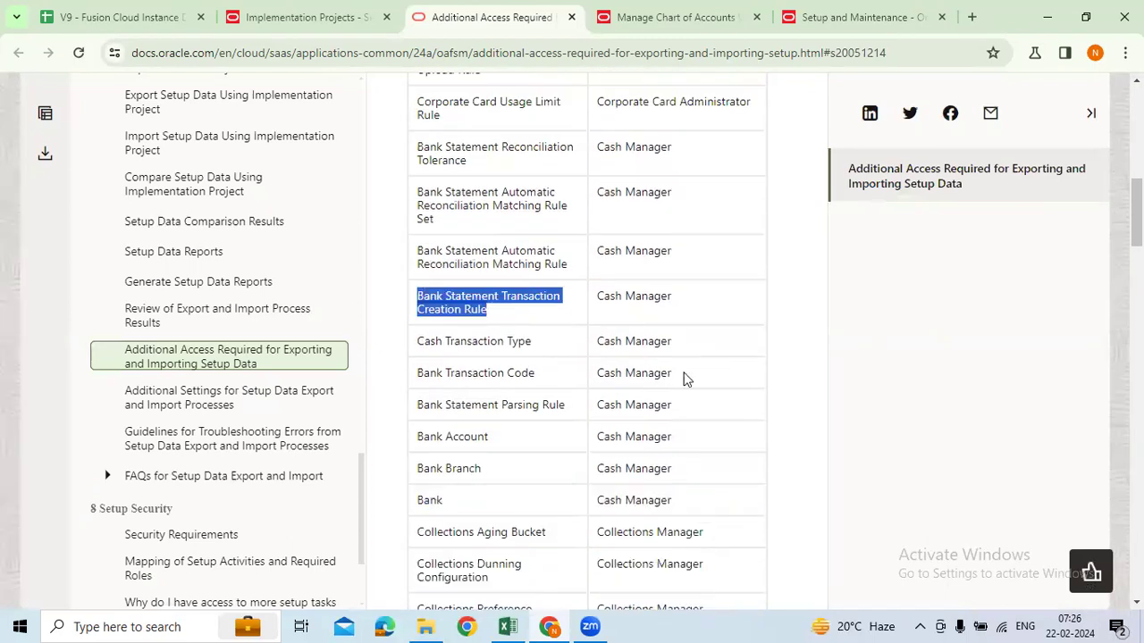
pyautogui.click(706, 311)
pyautogui.scroll(1, 662, 256)
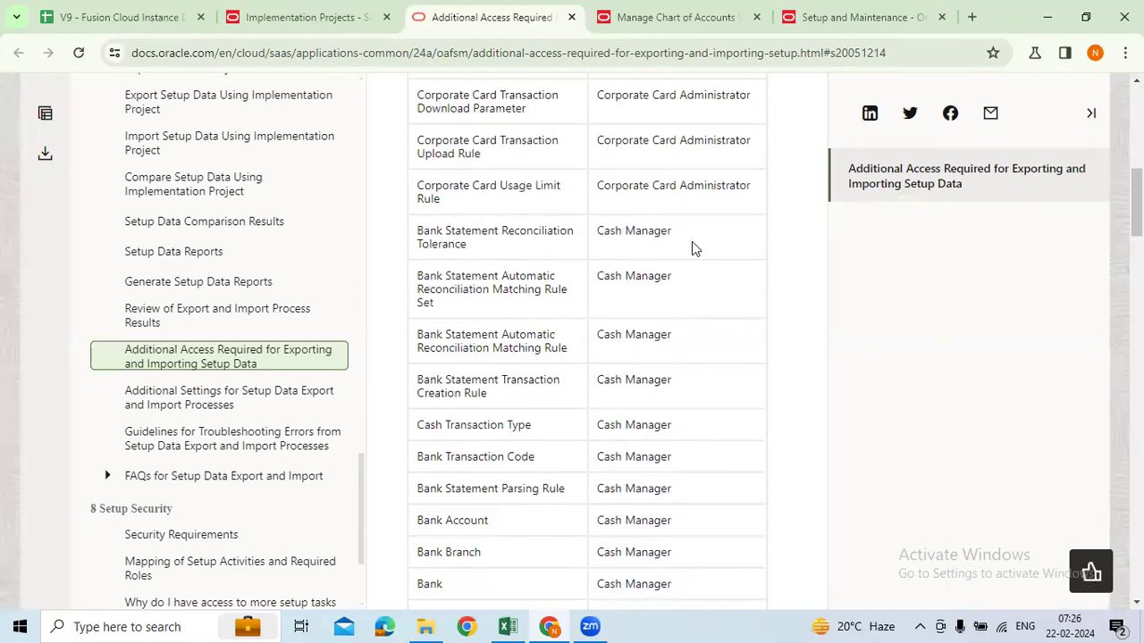
pyautogui.moveTo(561, 239); pyautogui.dragTo(506, 251)
pyautogui.click(462, 235)
# Step: Review the corporate card business objects and their required role, and close the documentation's browser tab
pyautogui.moveTo(420, 231); pyautogui.dragTo(659, 456)
pyautogui.scroll(3, 710, 349)
pyautogui.moveTo(760, 432); pyautogui.dragTo(436, 224)
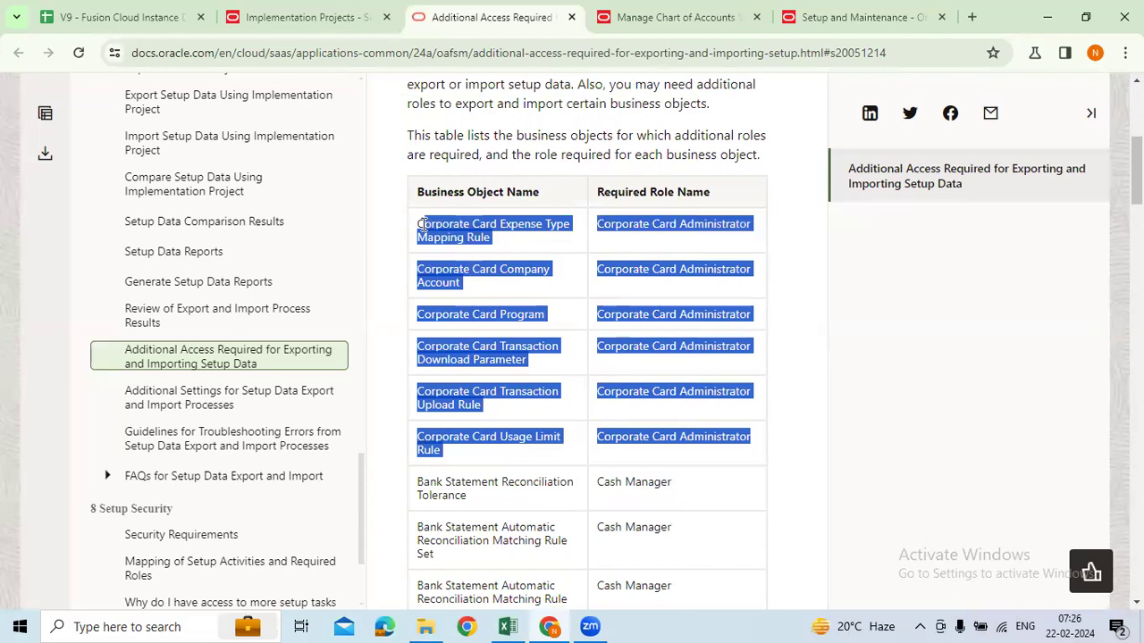
pyautogui.scroll(-5, 613, 331)
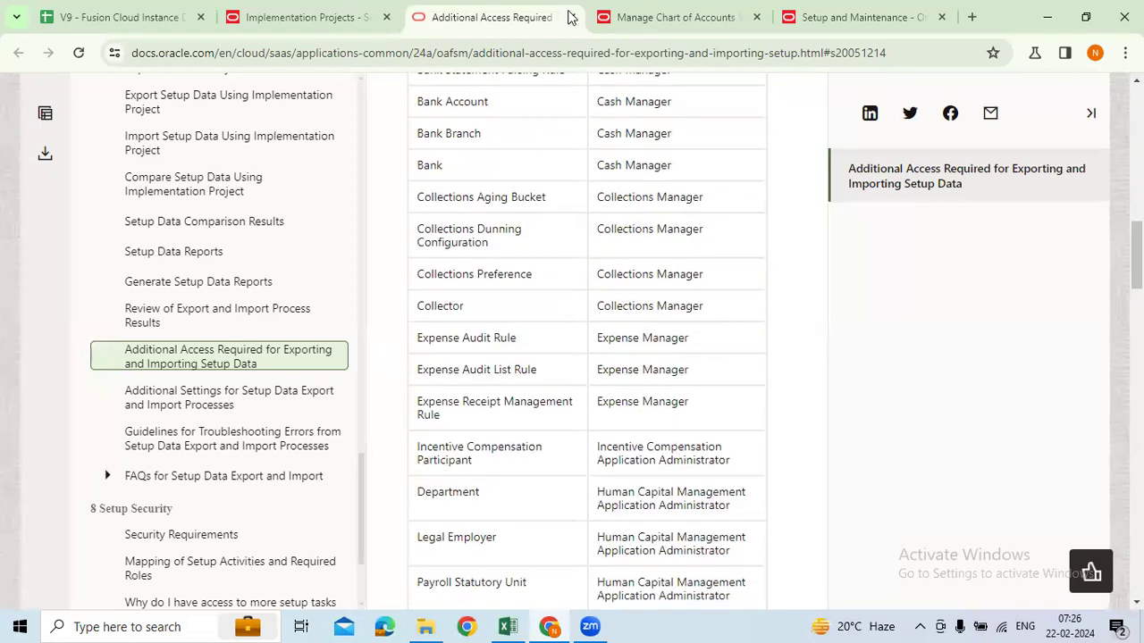
pyautogui.hotkey('ctrl', 'w')
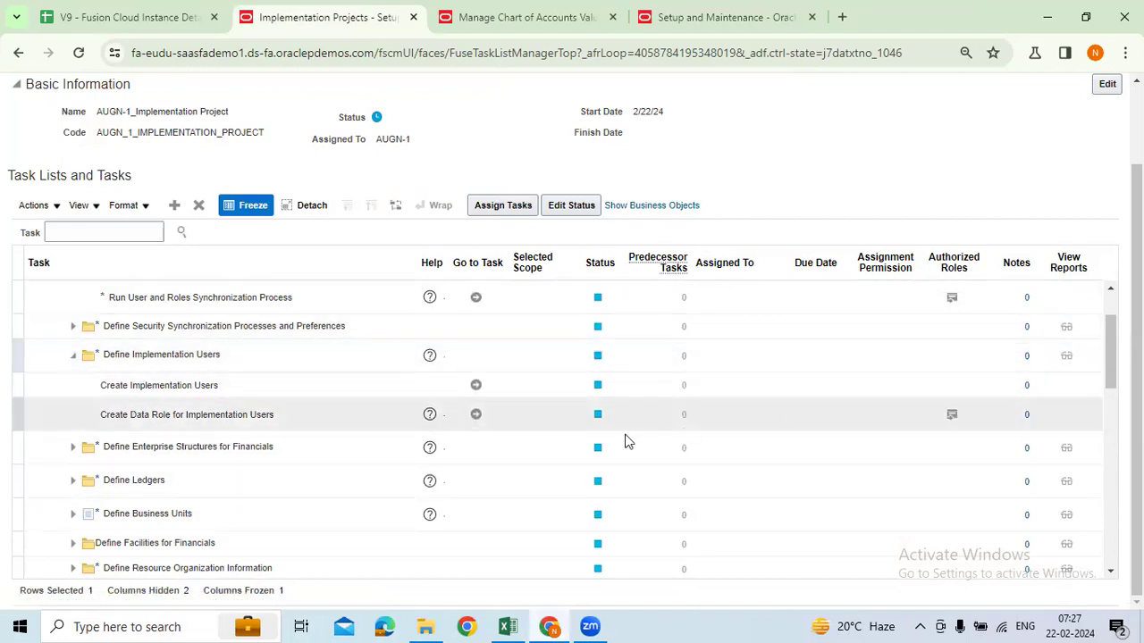
# Step: Collapse the Financials task list and add the Procurement offering to the implementation project's task lists
pyautogui.scroll(5, 521, 455)
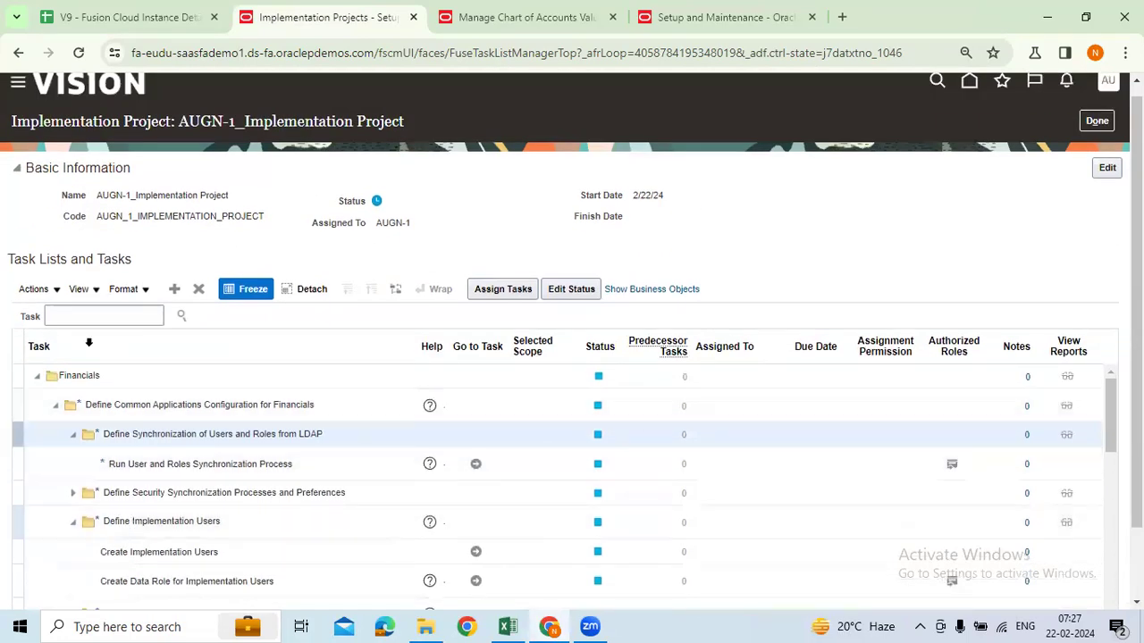
pyautogui.click(36, 376)
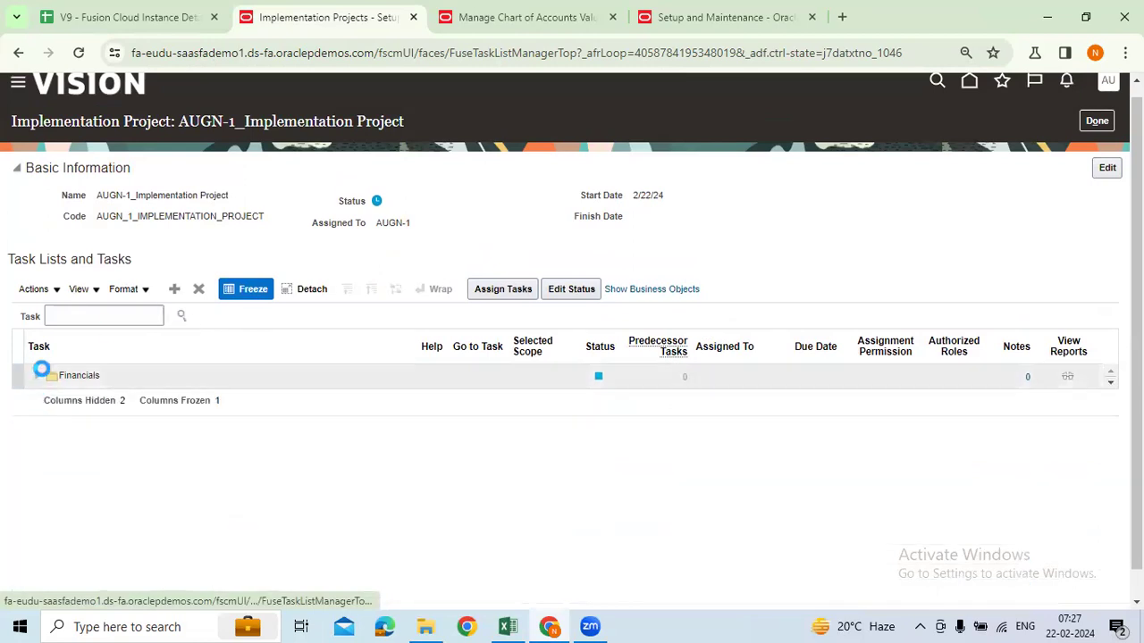
pyautogui.click(175, 289)
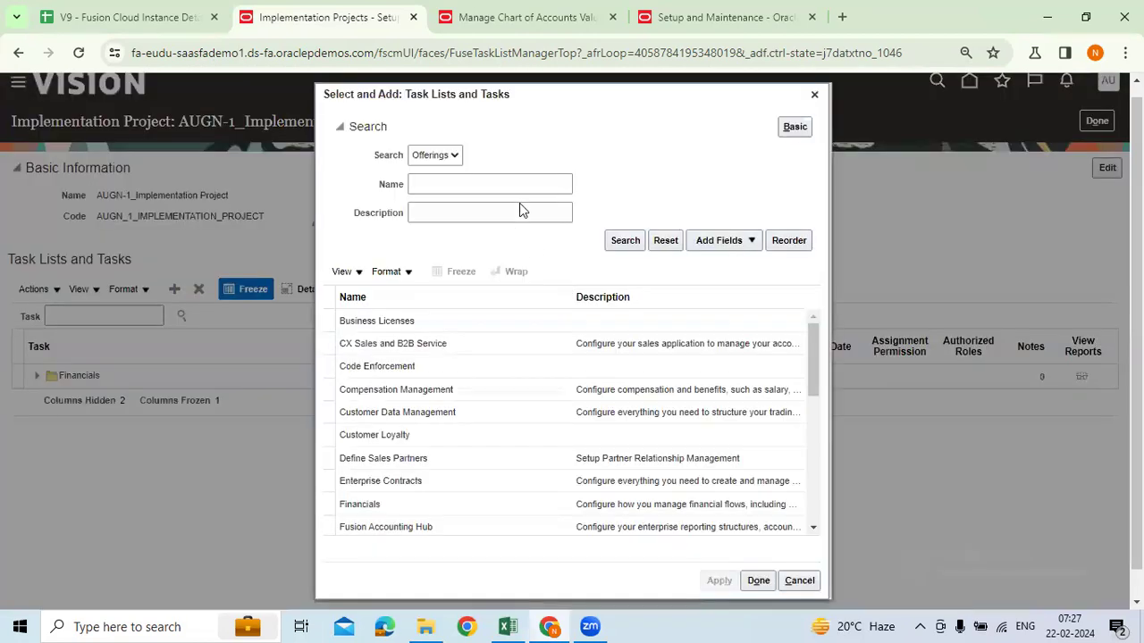
pyautogui.click(510, 187)
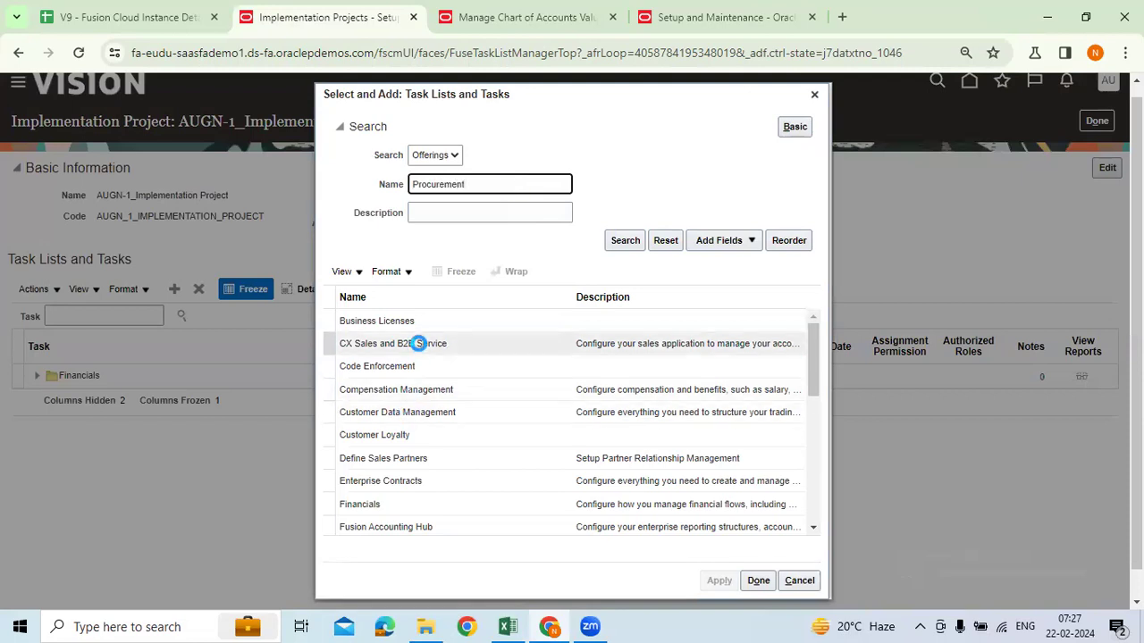
pyautogui.press('Return')
pyautogui.click(383, 422)
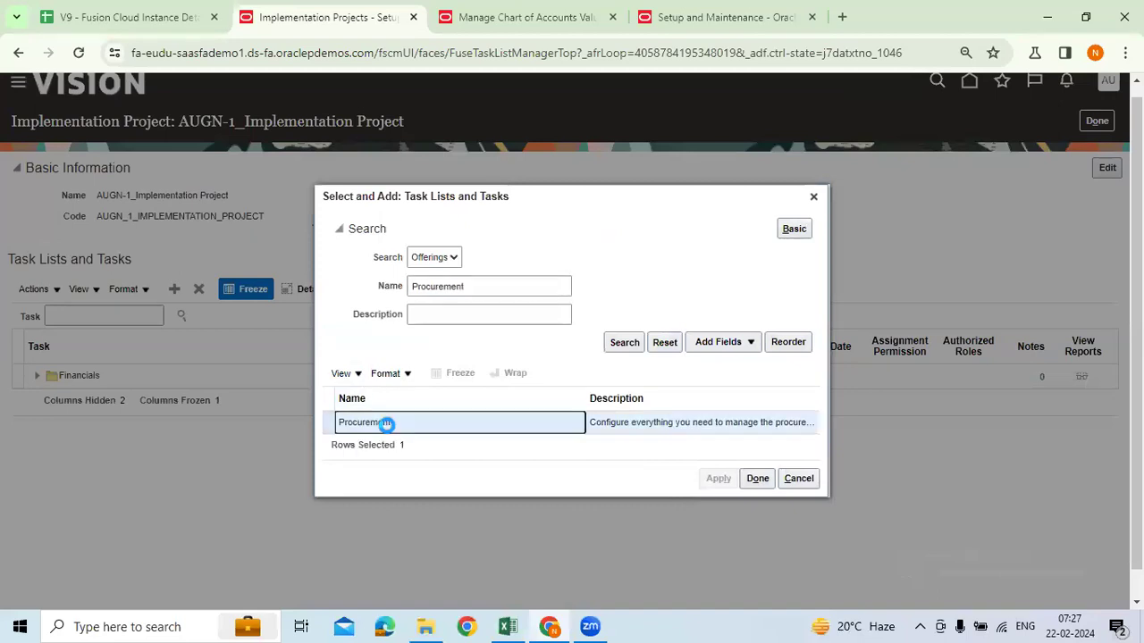
pyautogui.click(715, 479)
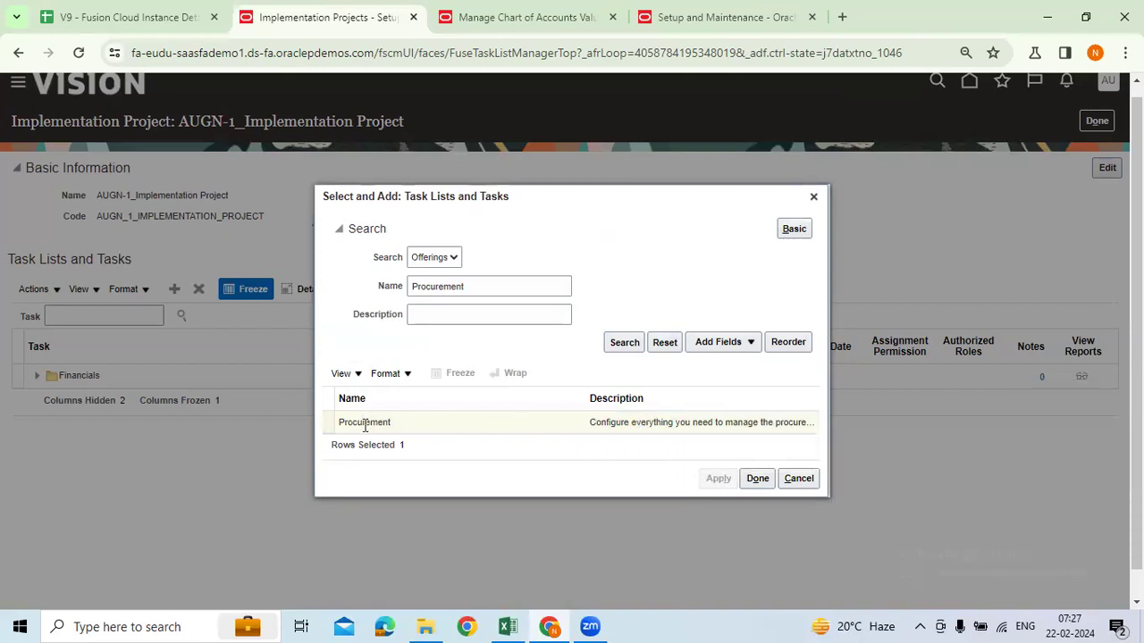
pyautogui.click(813, 195)
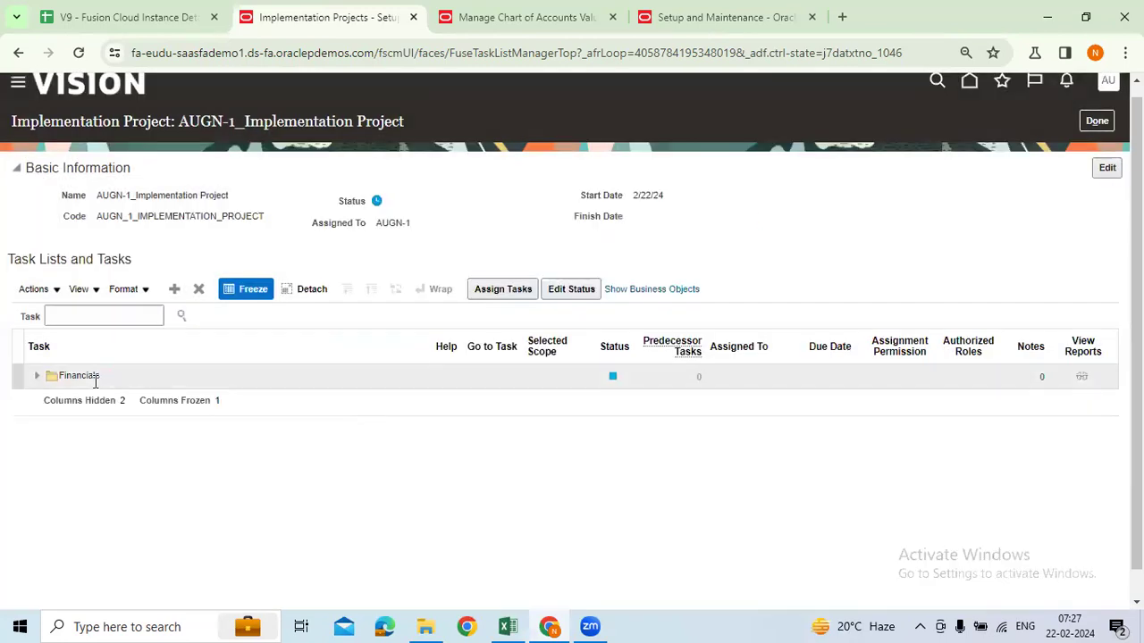
# Step: Search the offerings available to add for Financials, select the matching offering, and close the selection without applying it
pyautogui.click(489, 284)
pyautogui.click(489, 286)
pyautogui.hotkey('ctrl', 'a')
pyautogui.write('Financials')
pyautogui.press('Return')
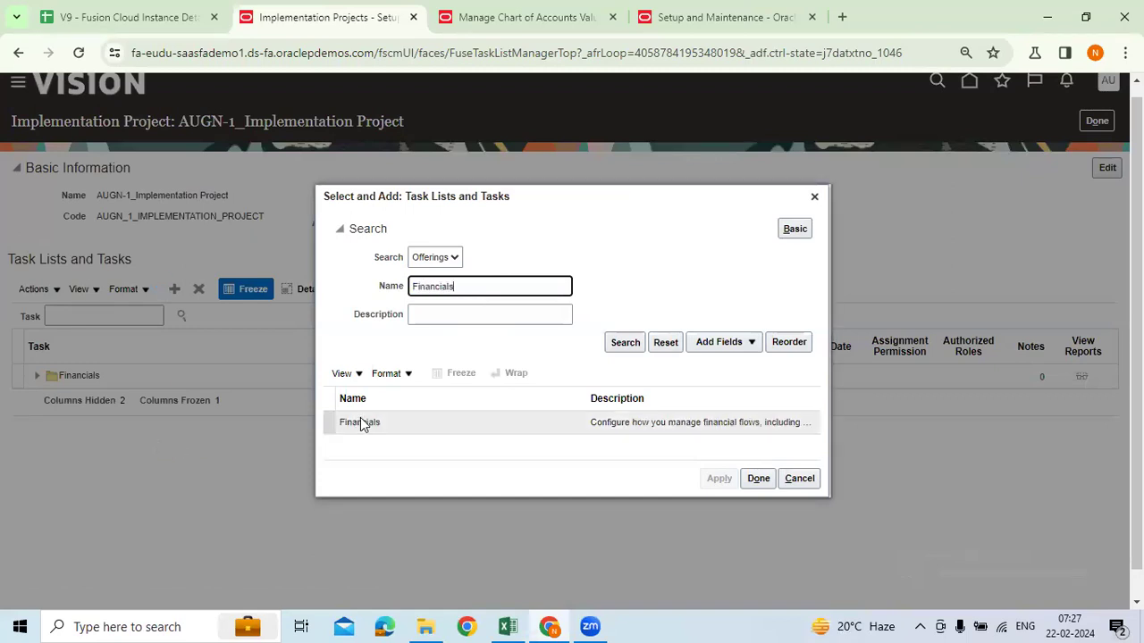
pyautogui.click(367, 430)
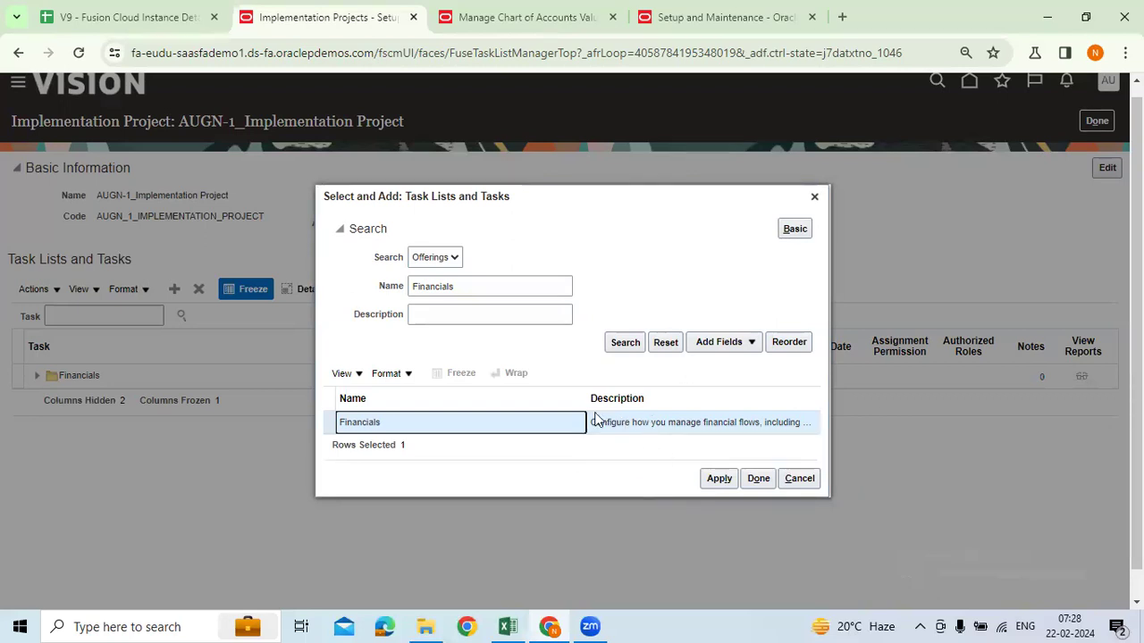
pyautogui.click(815, 196)
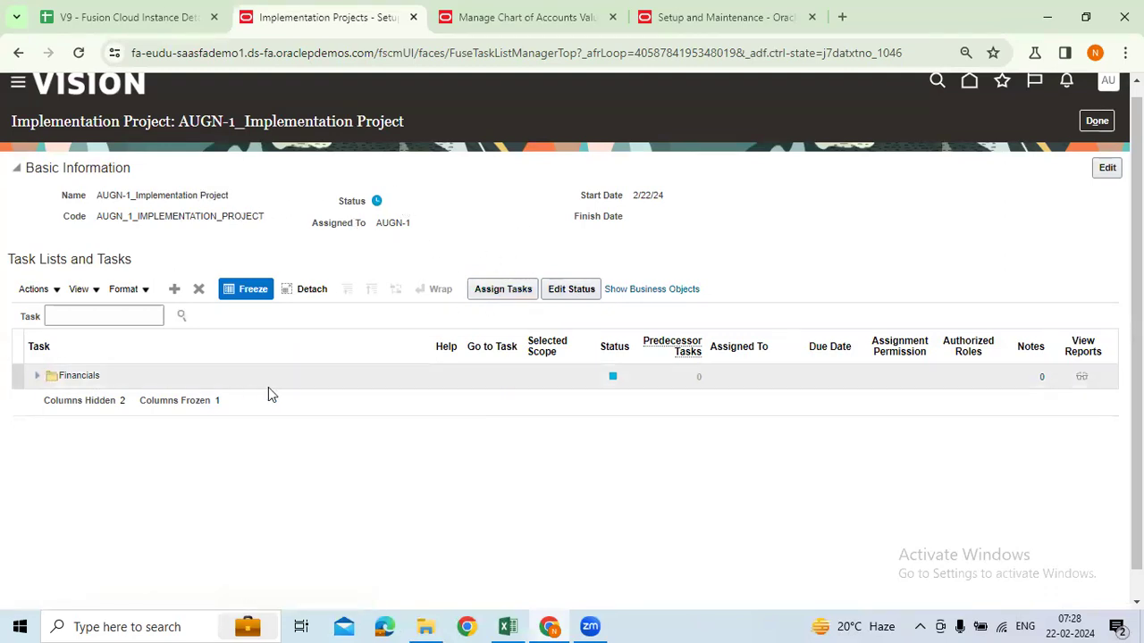
# Step: Expand the Financials task list and view the actions available for its tasks
pyautogui.click(37, 376)
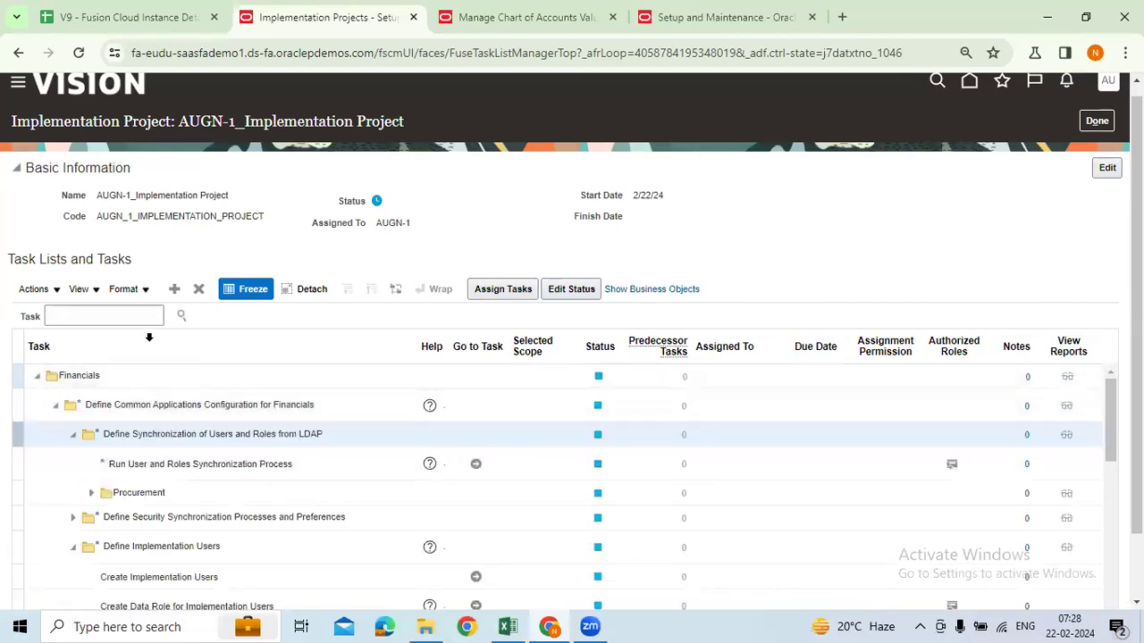
pyautogui.click(56, 290)
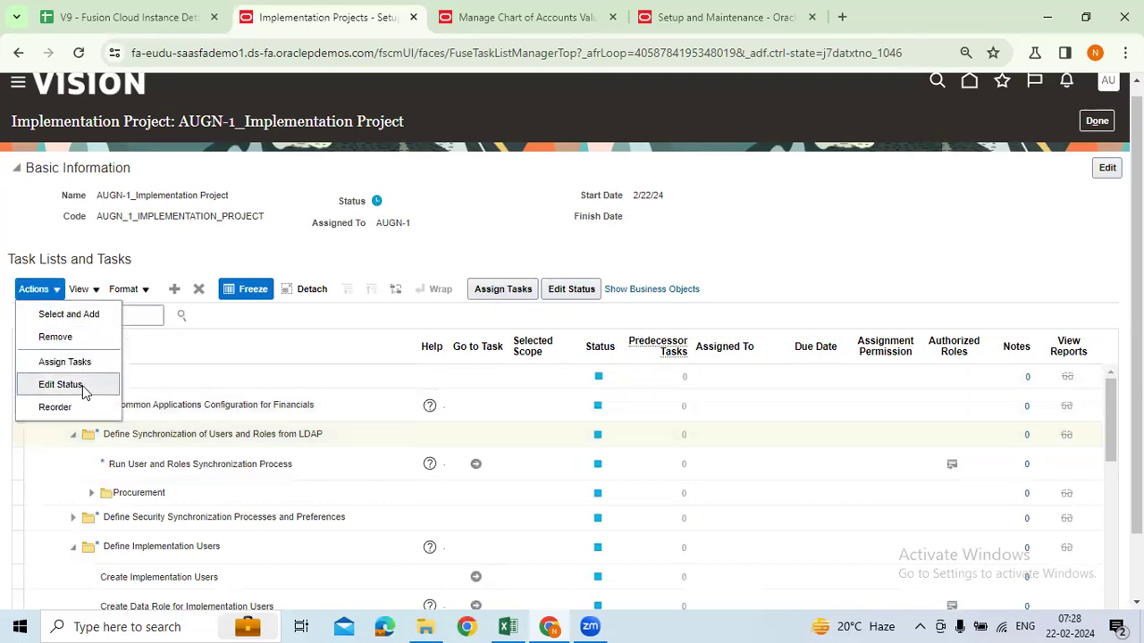
pyautogui.click(249, 291)
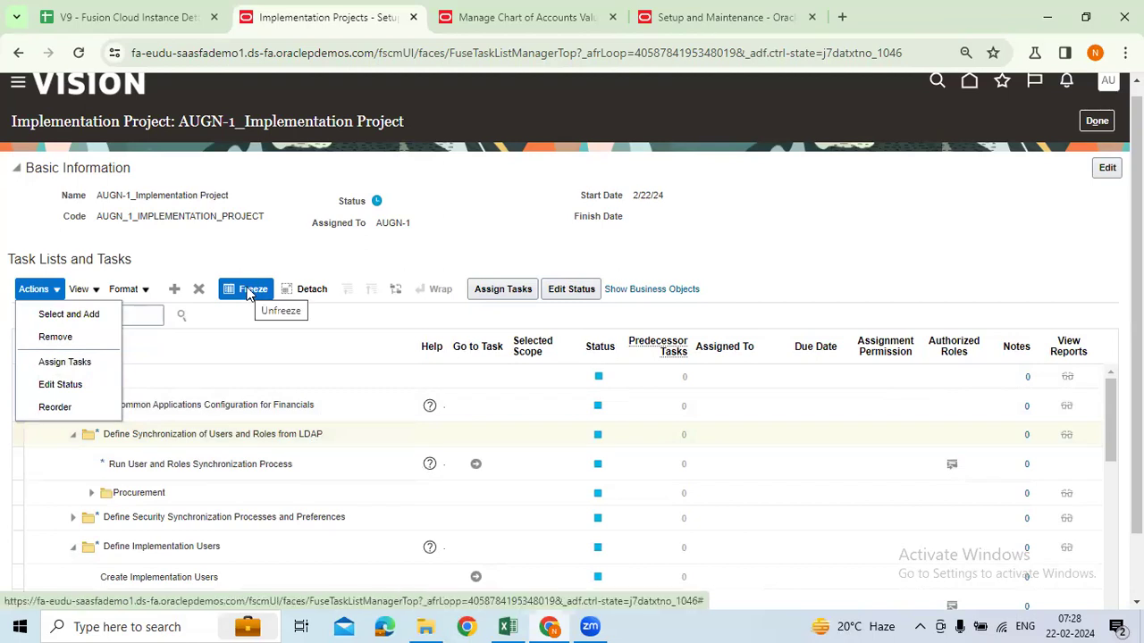
# Step: Detach the Task Lists and Tasks table into its own larger view and look through the Financials task lists
pyautogui.click(322, 291)
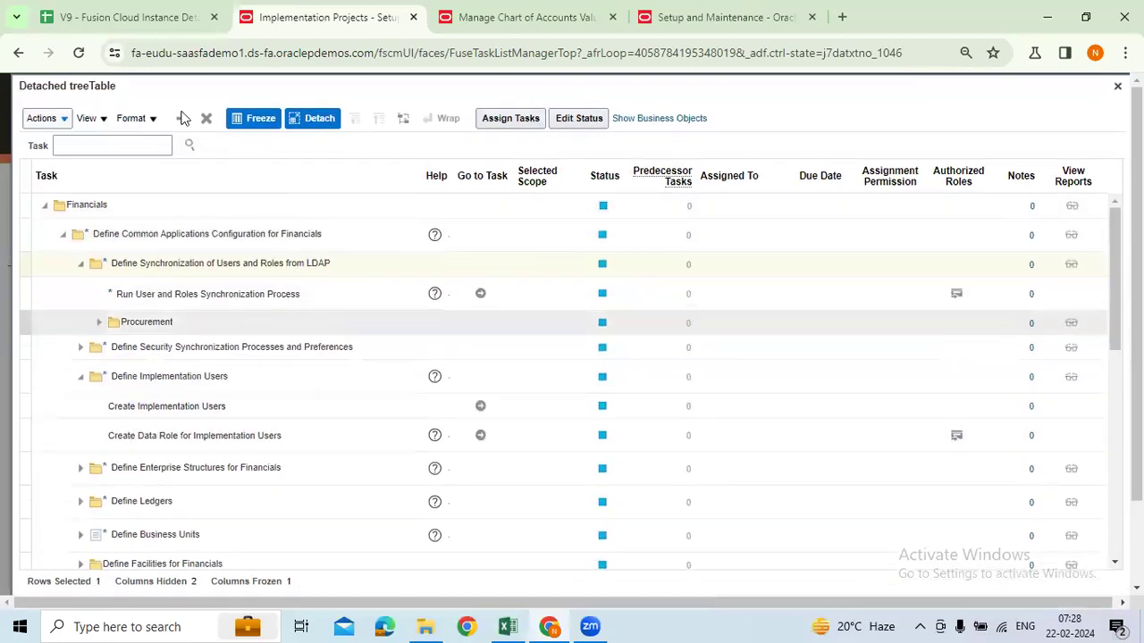
pyautogui.click(1117, 87)
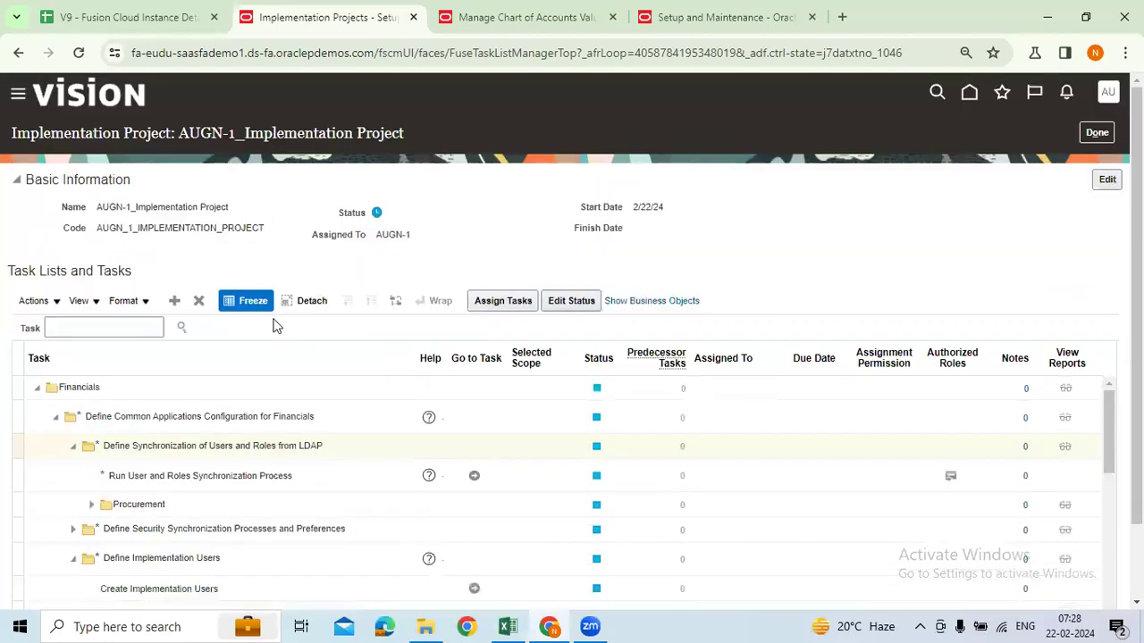
pyautogui.click(308, 300)
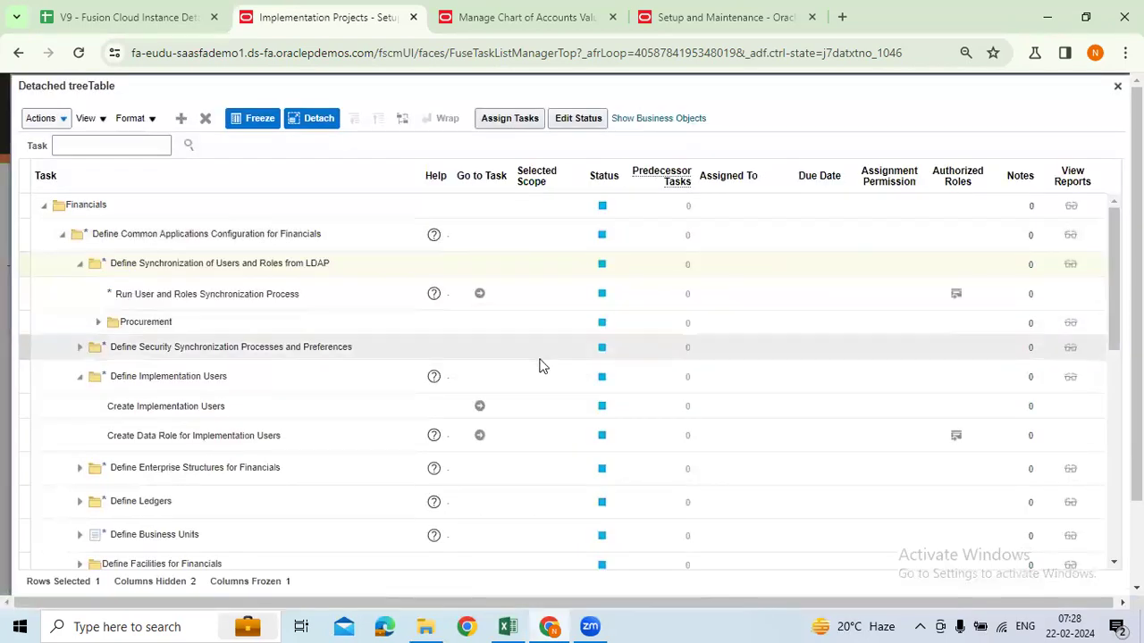
pyautogui.scroll(-5, 541, 365)
pyautogui.scroll(-2, 541, 462)
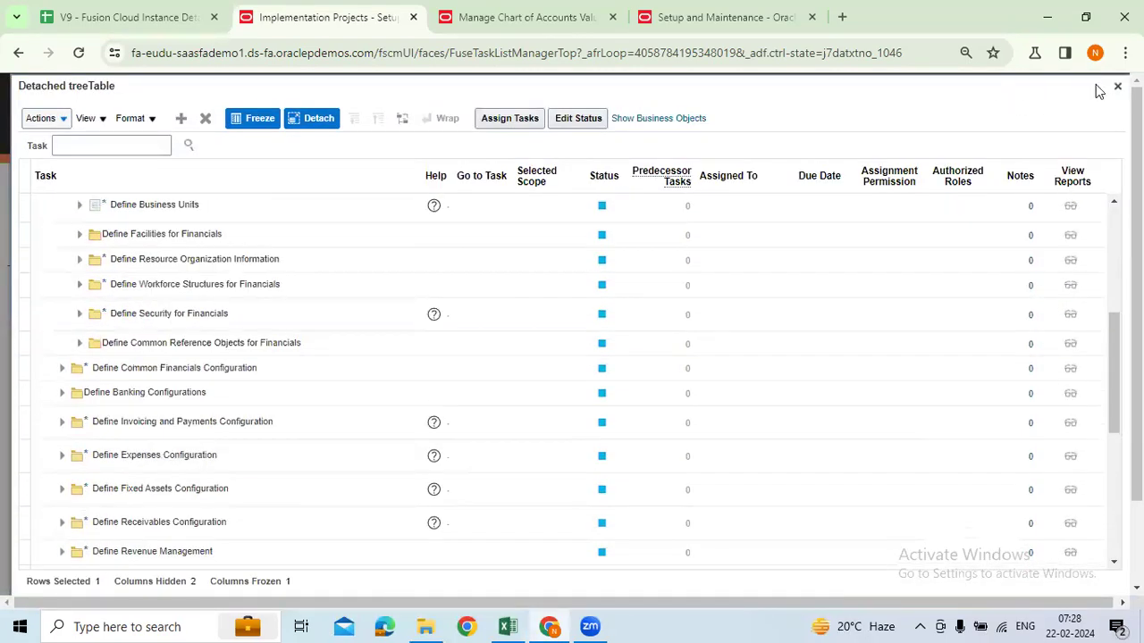
# Step: Close the detached task table, then leave the implementation project and the project list to return to the Financials setup page
pyautogui.click(1117, 87)
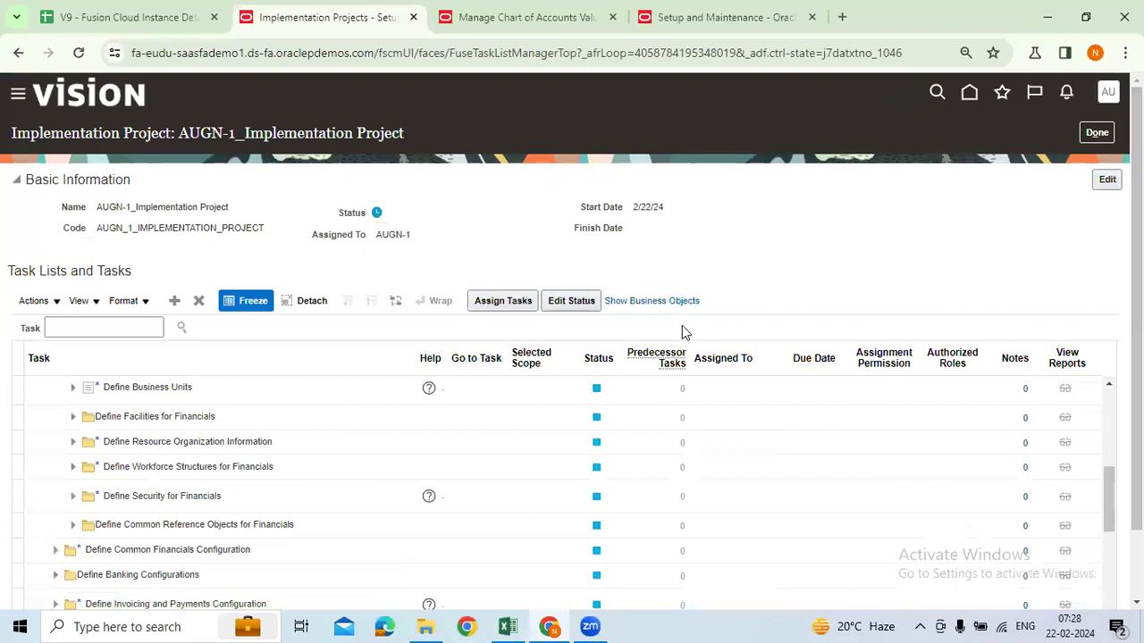
pyautogui.click(1097, 132)
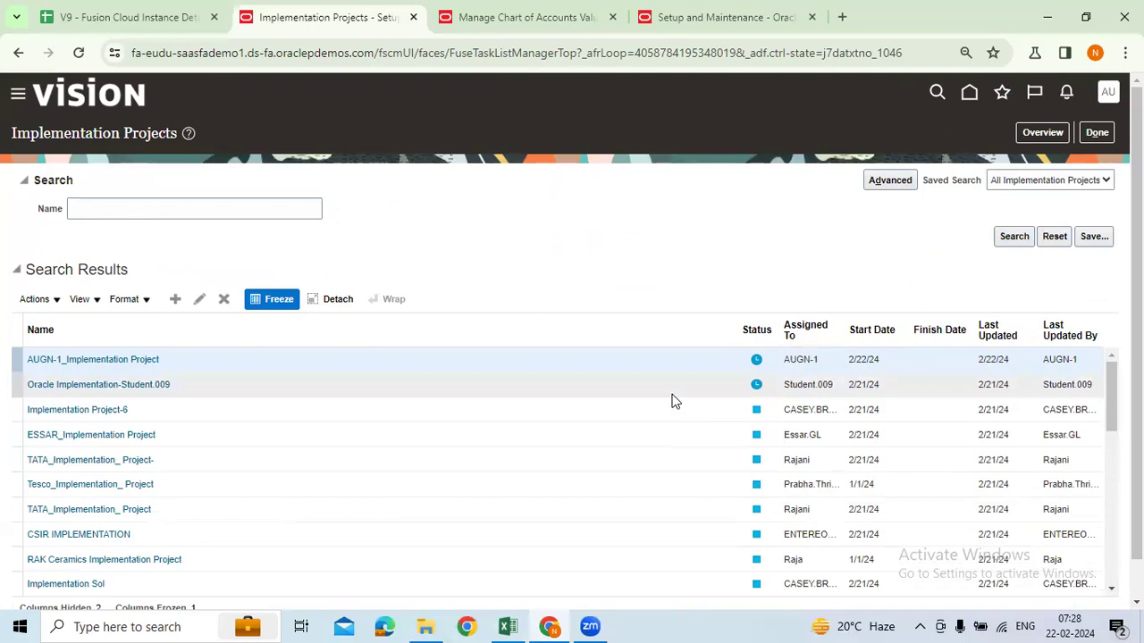
pyautogui.click(1094, 134)
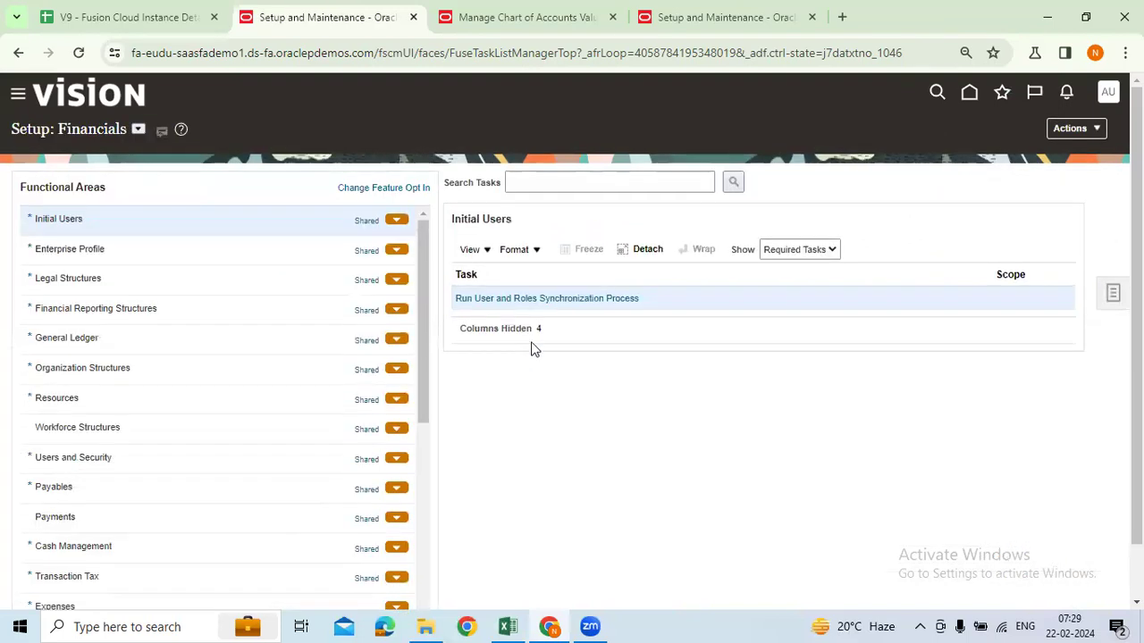
# Step: Reopen the list of implementation projects from the setup tasks and go to the projects overview
pyautogui.click(1114, 291)
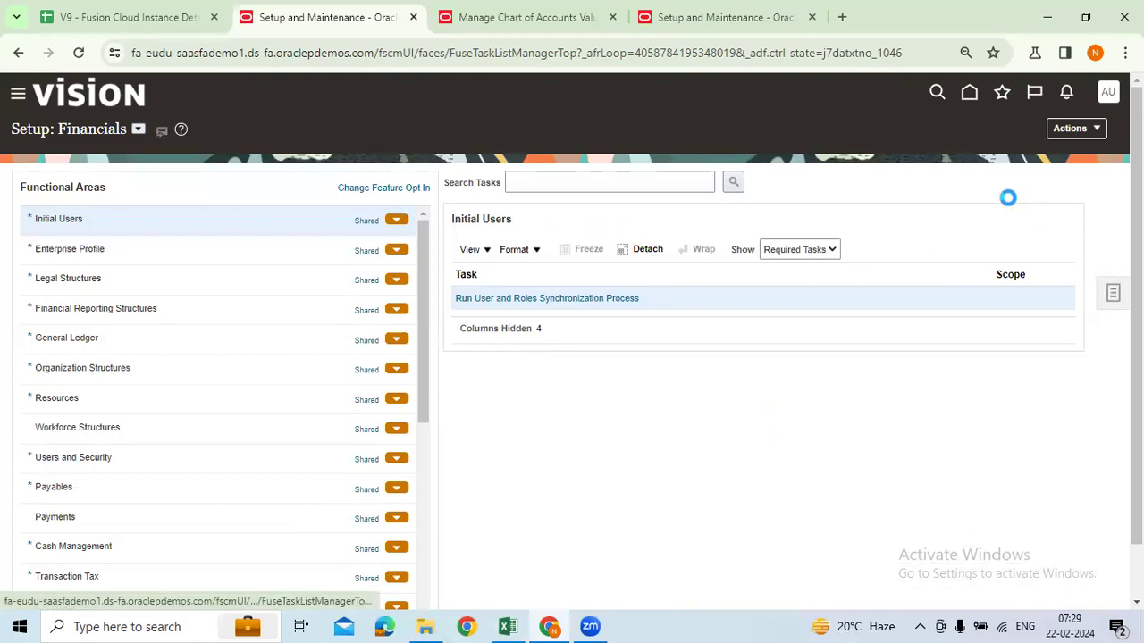
pyautogui.click(988, 182)
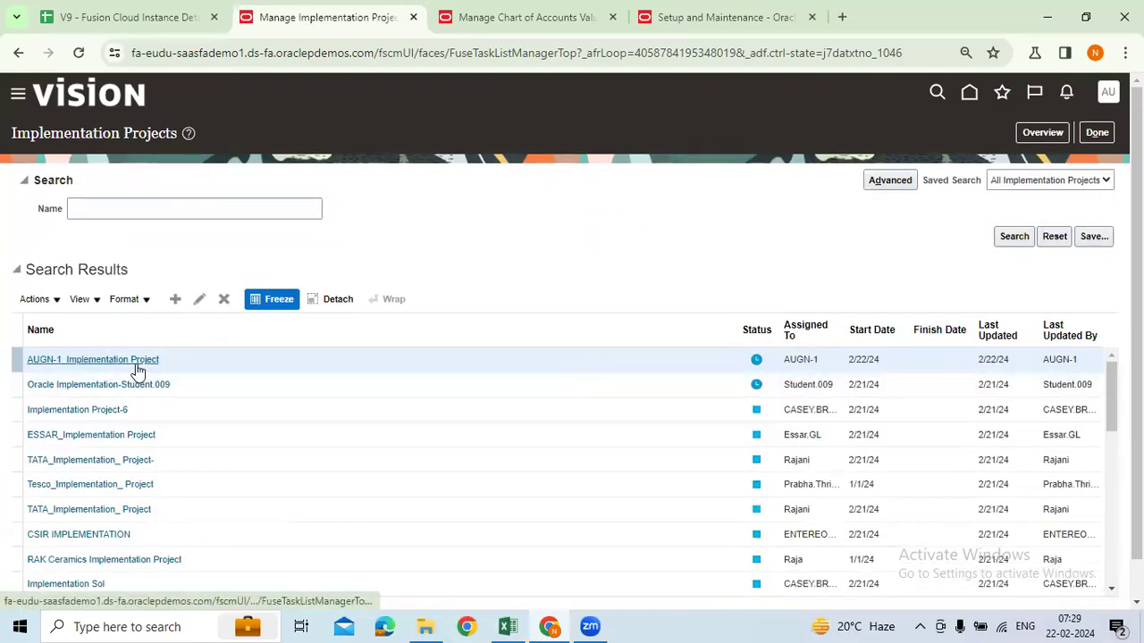
pyautogui.click(1029, 135)
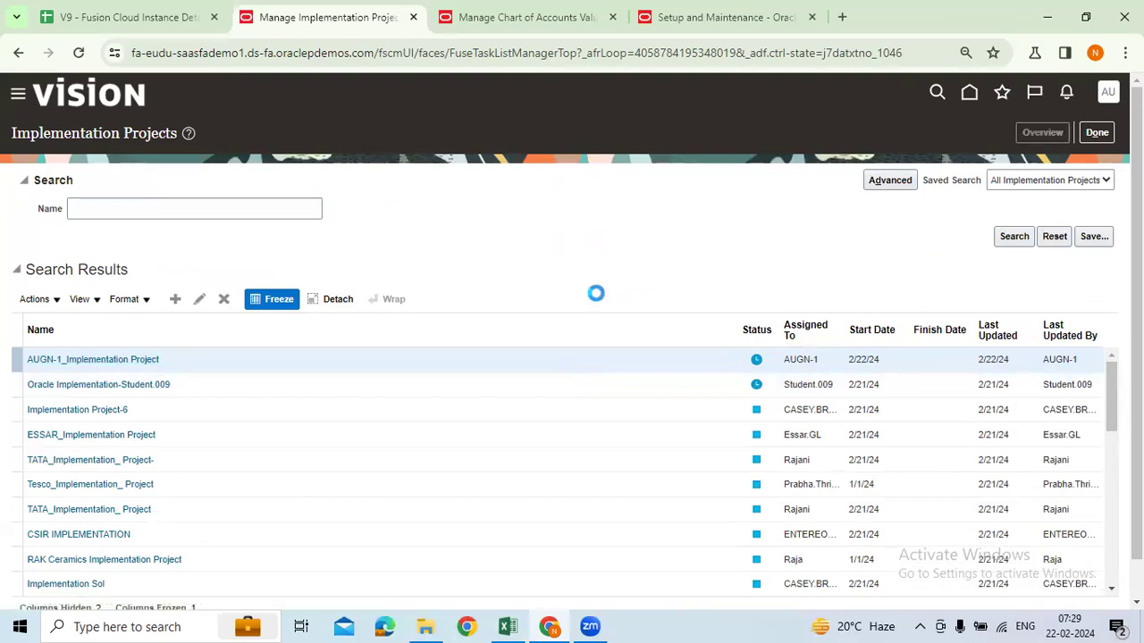
# Step: Examine the unassigned and assigned tasks, status, assignee and assignment charts of AUGN-1_Implementation Project, and leave the overview
pyautogui.scroll(-2, 577, 351)
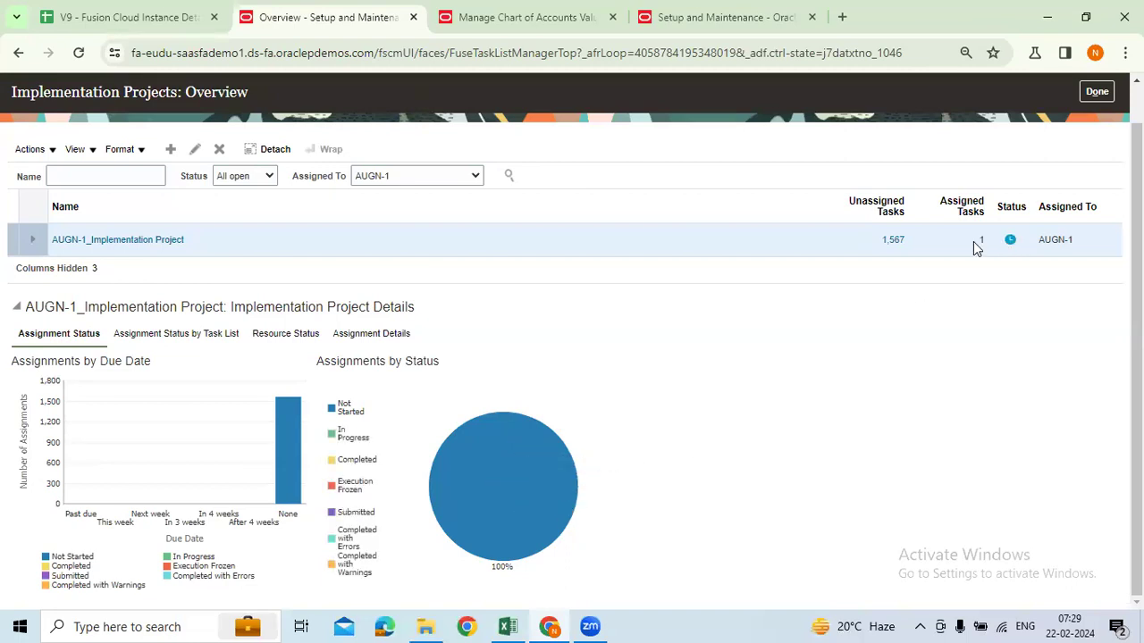
pyautogui.moveTo(1036, 241); pyautogui.dragTo(1088, 242)
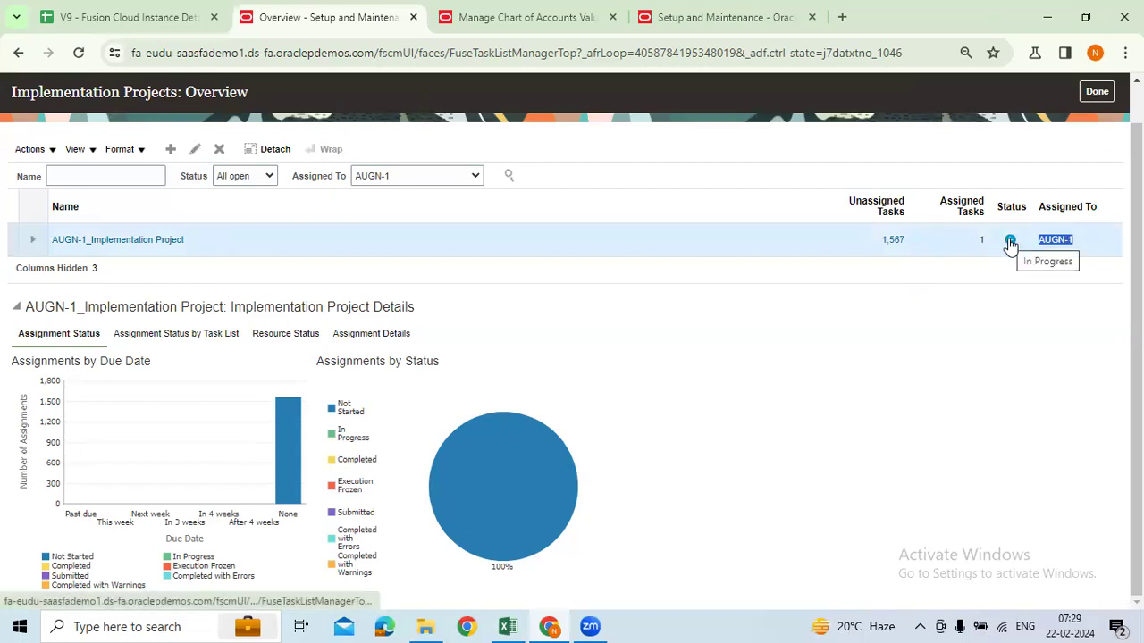
pyautogui.moveTo(879, 241); pyautogui.dragTo(908, 245)
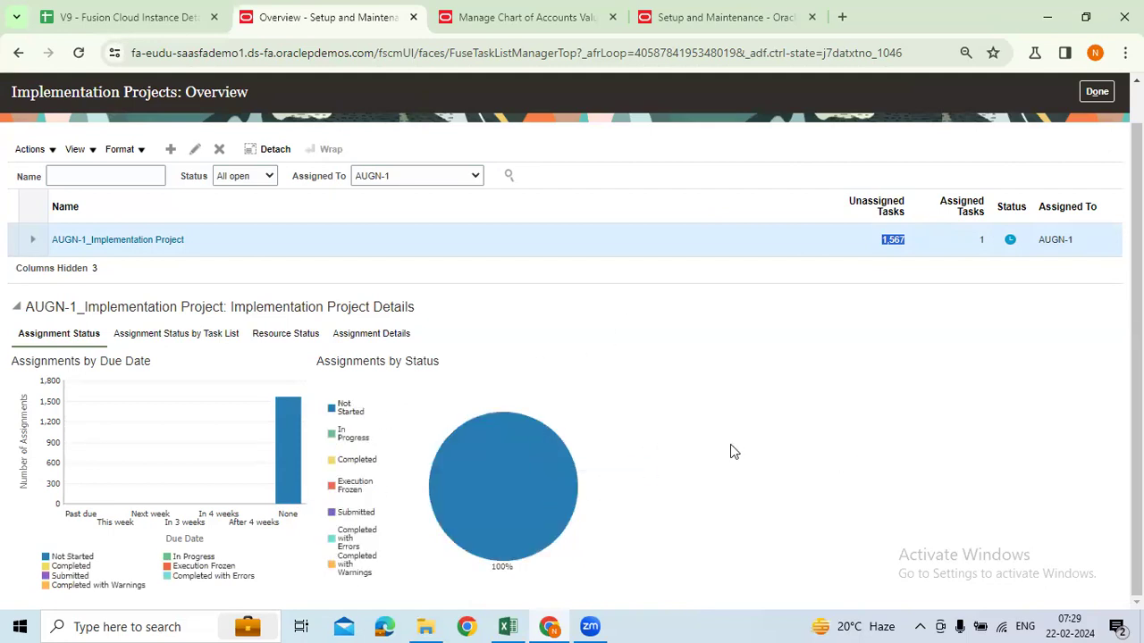
pyautogui.scroll(1, 726, 450)
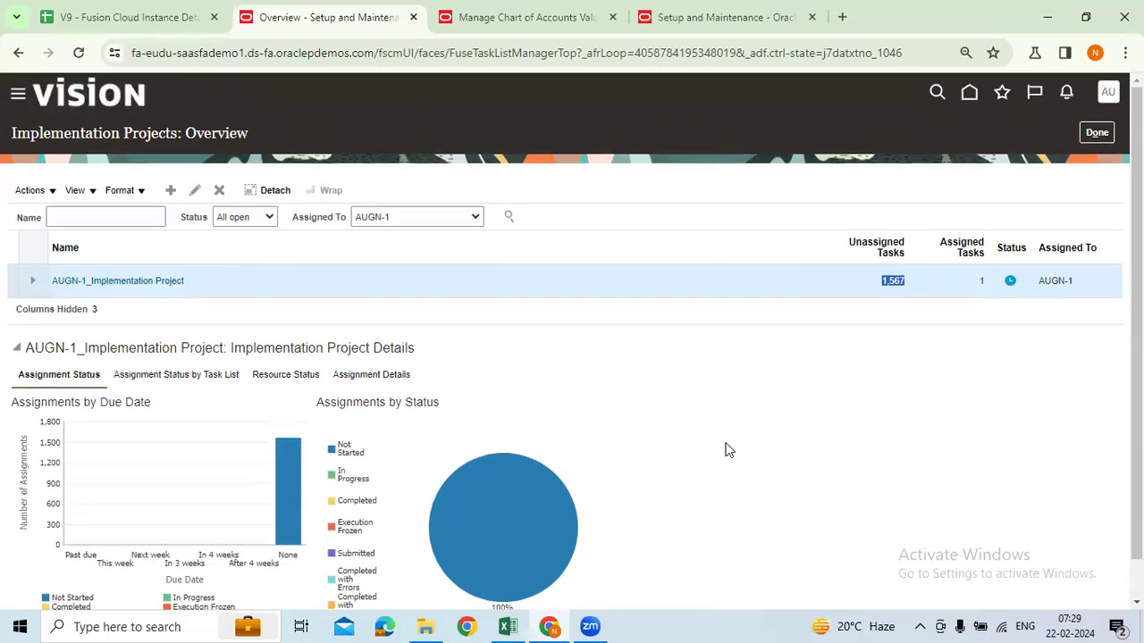
pyautogui.click(645, 128)
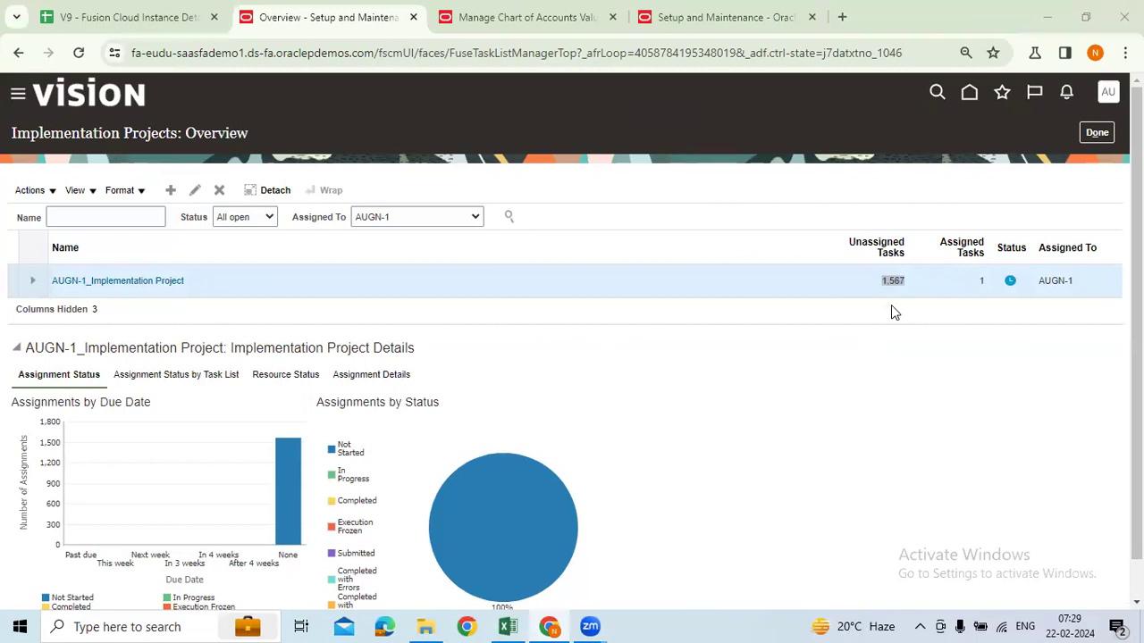
pyautogui.click(1096, 131)
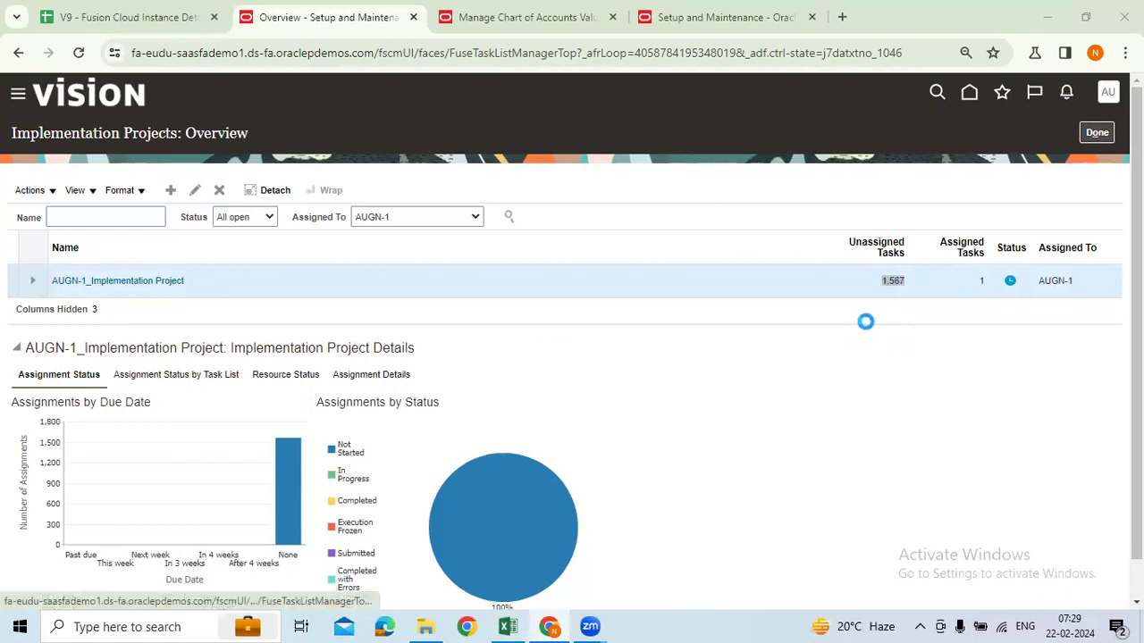
# Step: Switch to the Excel curriculum workbook and enter 22-02-2024 in the Status column for topics 13 to 15, Project Creation through Assign the offerings to project
pyautogui.click(507, 626)
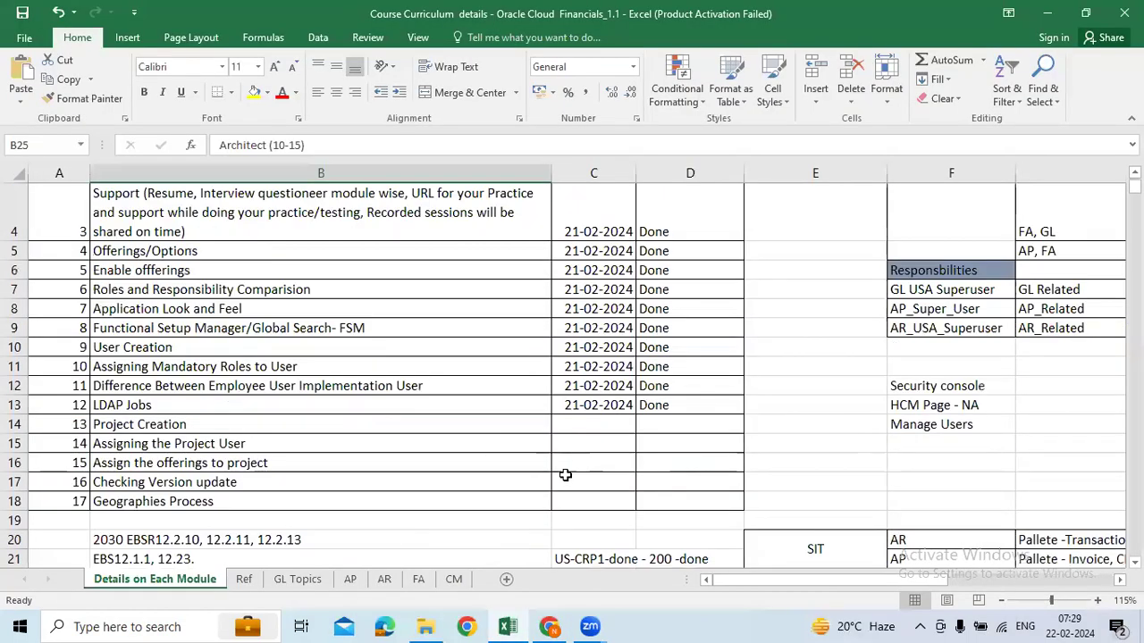
pyautogui.scroll(1, 562, 475)
pyautogui.hotkey('ctrl', ';')
pyautogui.press('Return')
pyautogui.hotkey('ctrl', ';')
pyautogui.press('Return')
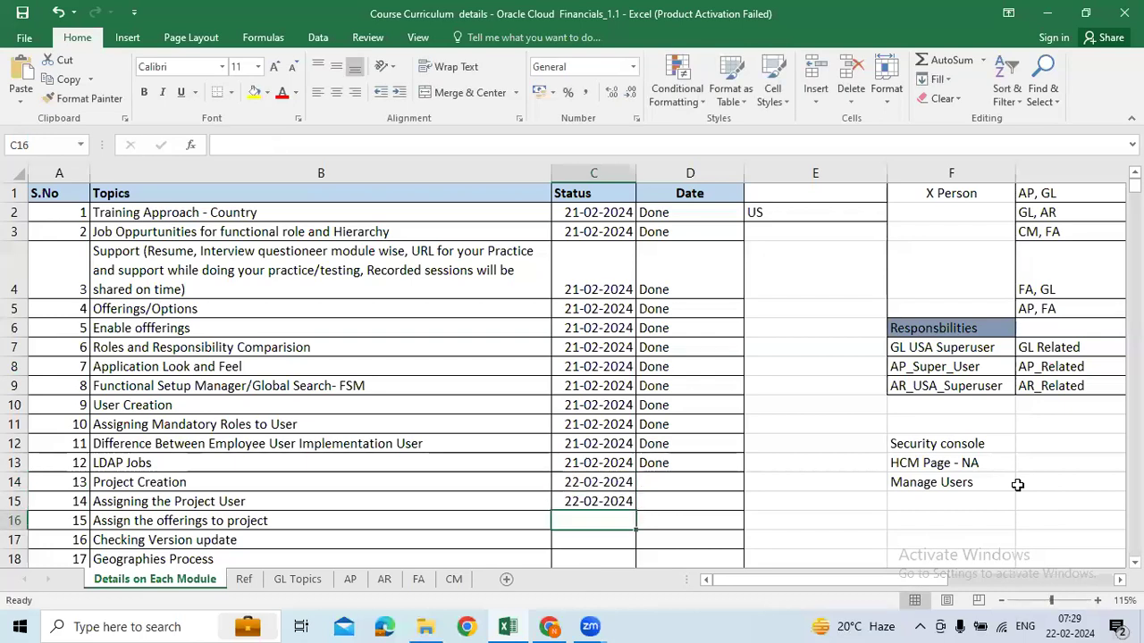
pyautogui.hotkey('ctrl', ';')
pyautogui.press('Tab')
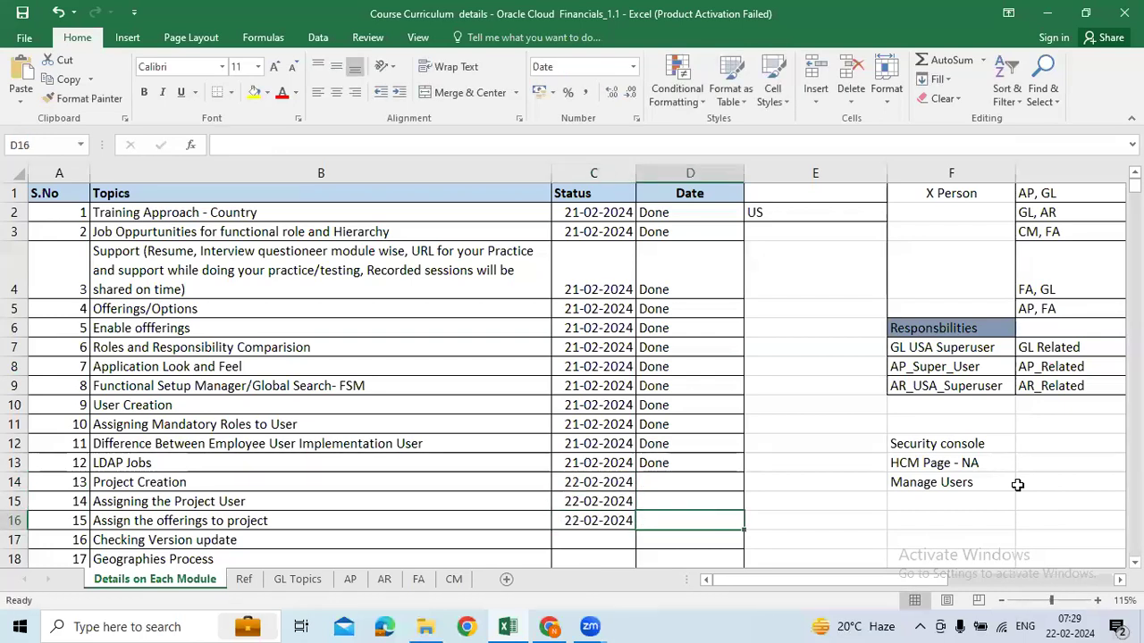
# Step: Fill Done down the Date column from LDAP Jobs to topics 13 to 15, ending at Assign the offerings to project
pyautogui.hotkey('shift', 'Up')
pyautogui.hotkey('shift', 'Up')
pyautogui.hotkey('shift', 'Up')
pyautogui.hotkey('ctrl', 'd')
pyautogui.press('Down')
pyautogui.press('Down')
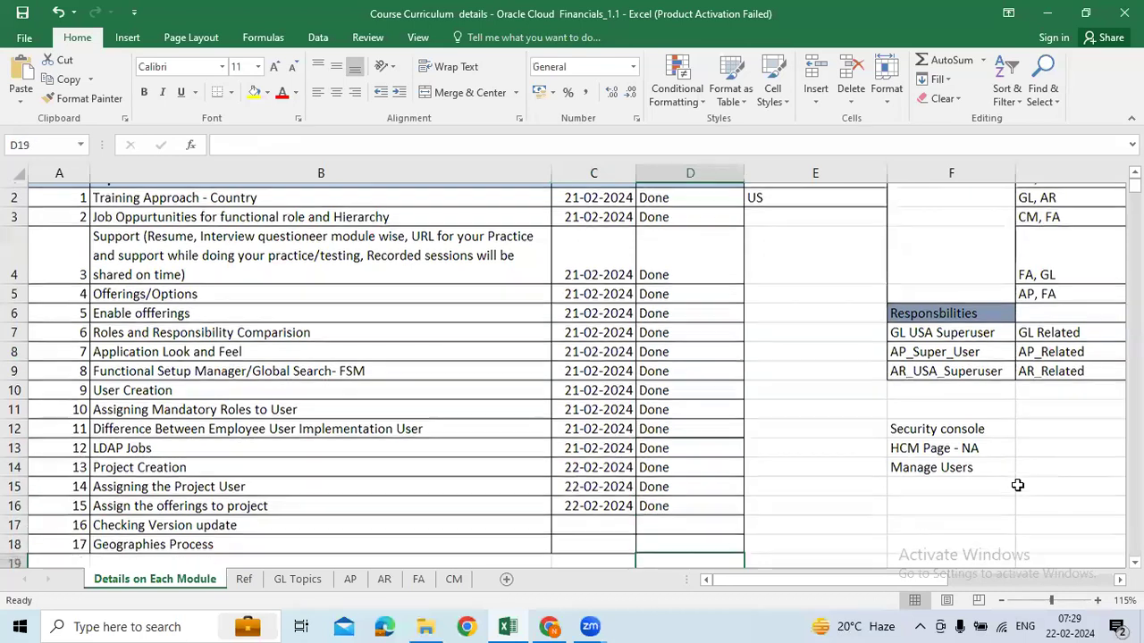